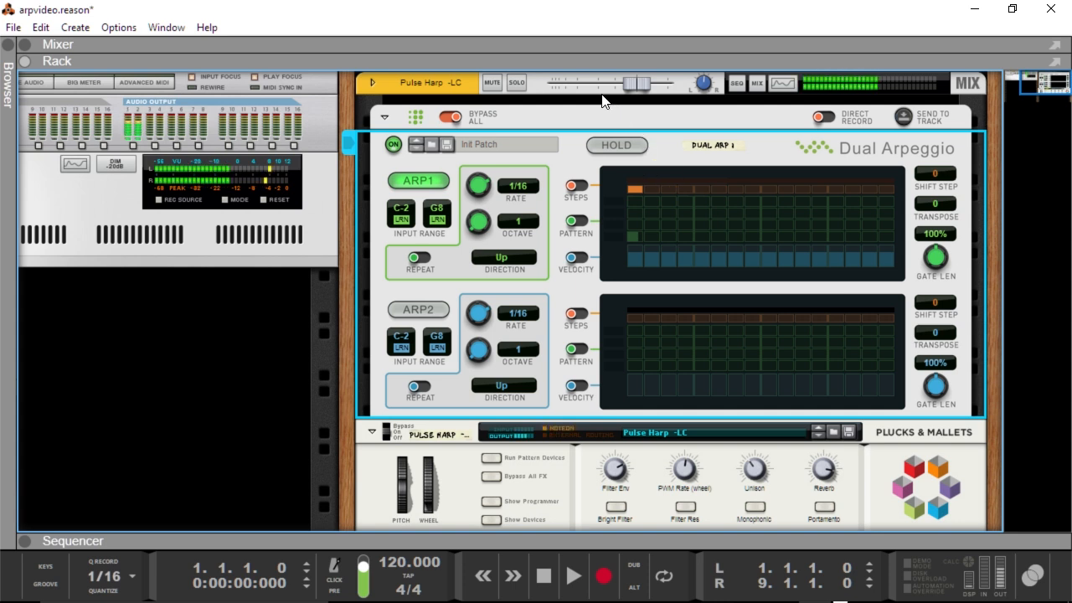
- Turn off Bypass All above the Dual Arpeggio and briefly run playback to audition the arpeggio
{"action": "left_click", "coordinate": [454, 117]}
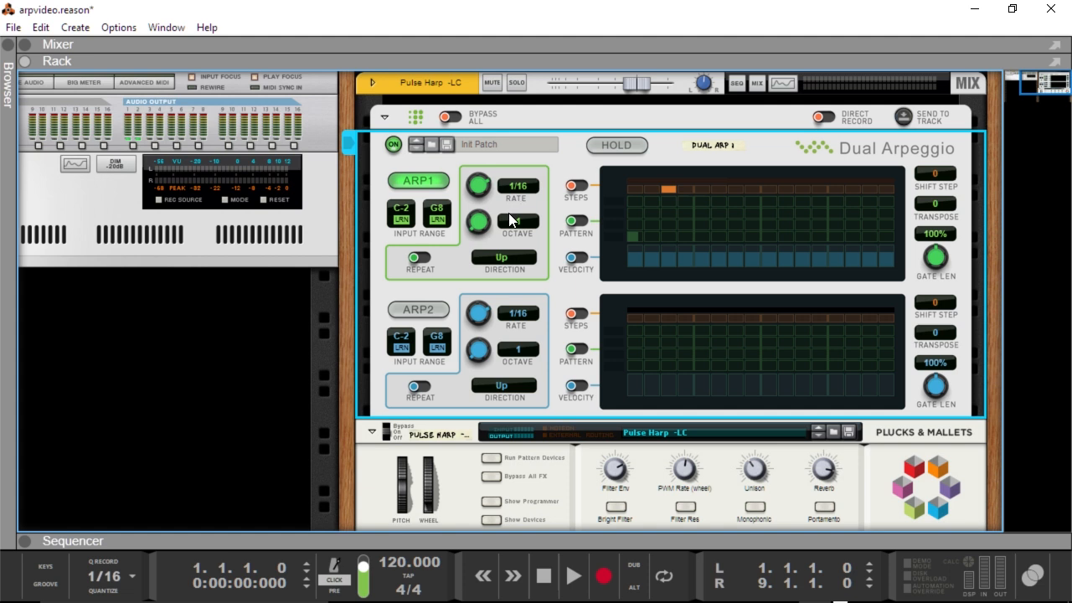
{"action": "key", "text": "space"}
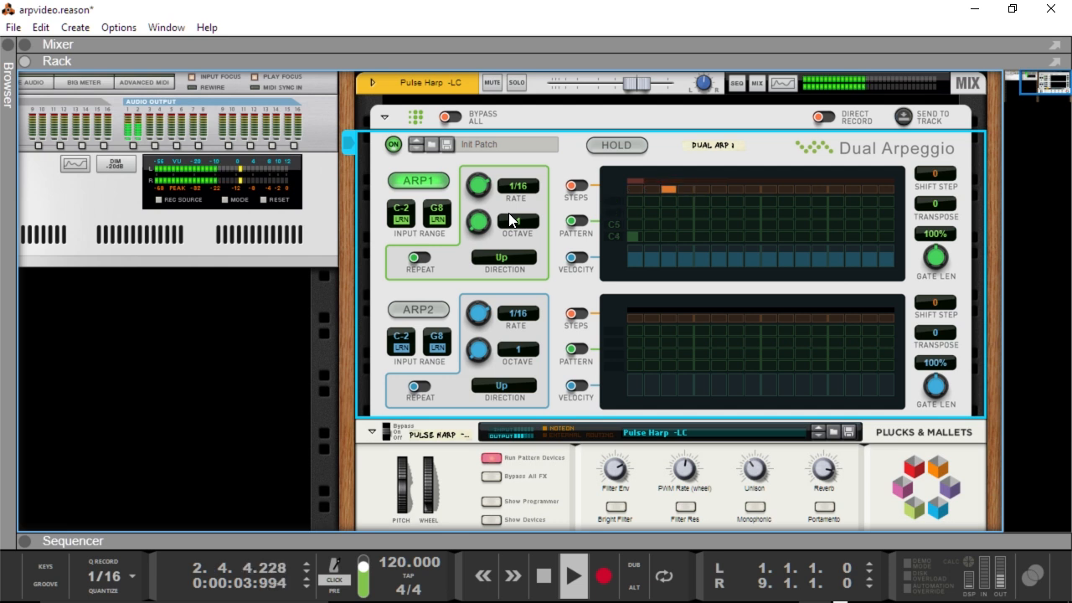
{"action": "key", "text": "space"}
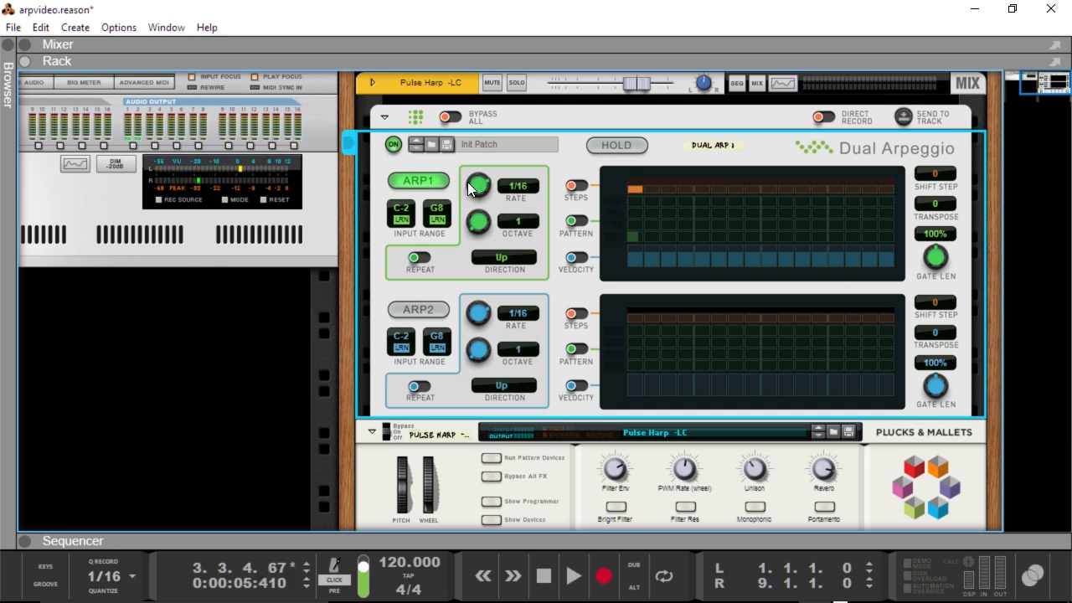
- Audition ARP1 at rates of 1/64 and Shuffle, returning the rate to 1/16
{"action": "left_click_drag", "start_coordinate": [480, 188], "coordinate": [312, 98]}
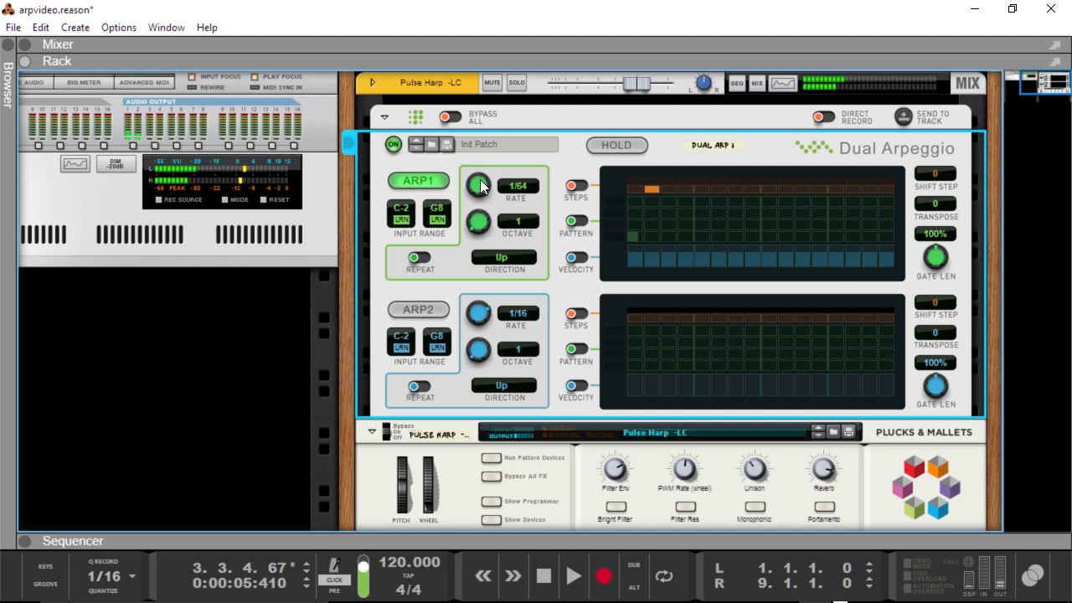
{"action": "left_click_drag", "start_coordinate": [480, 179], "coordinate": [415, 158]}
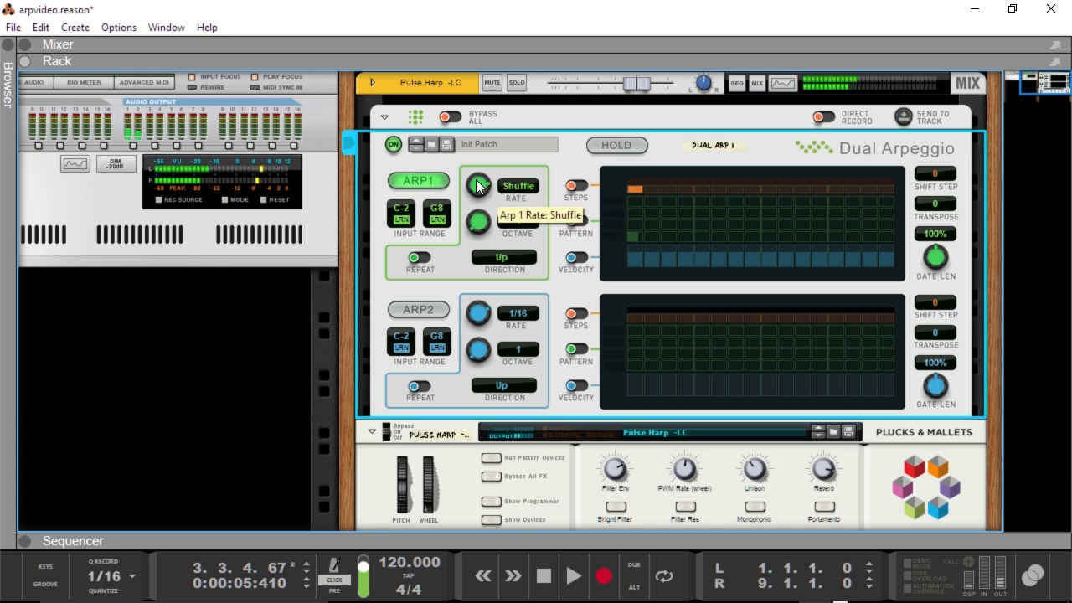
{"action": "left_click_drag", "start_coordinate": [471, 186], "coordinate": [473, 191]}
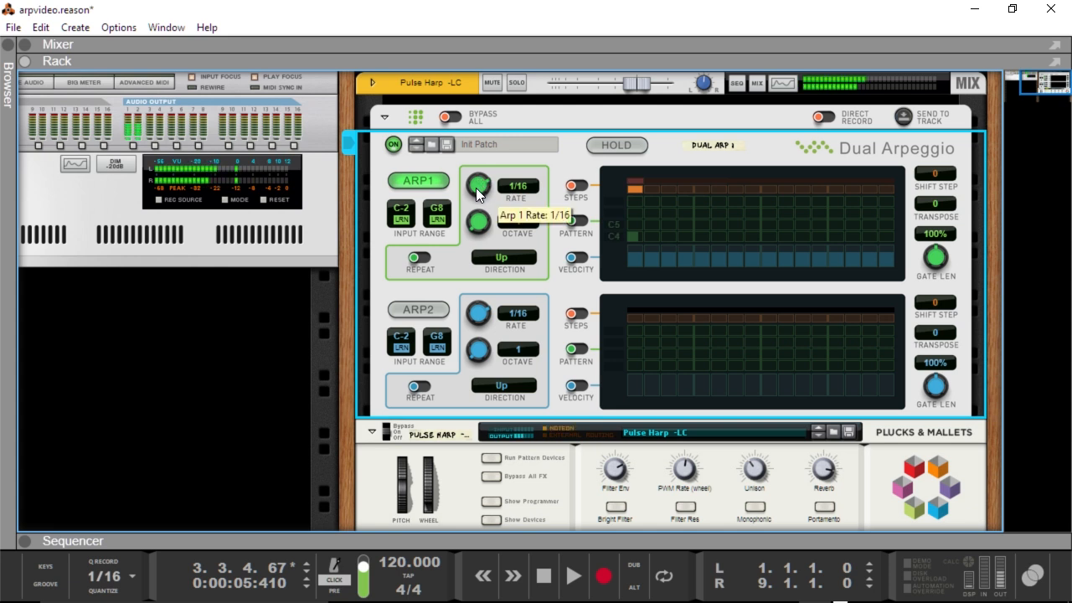
{"action": "mouse_move", "coordinate": [476, 187]}
{"action": "left_mouse_down"}
{"action": "mouse_move", "coordinate": [447, 180]}
{"action": "mouse_move", "coordinate": [483, 186]}
{"action": "left_mouse_up"}
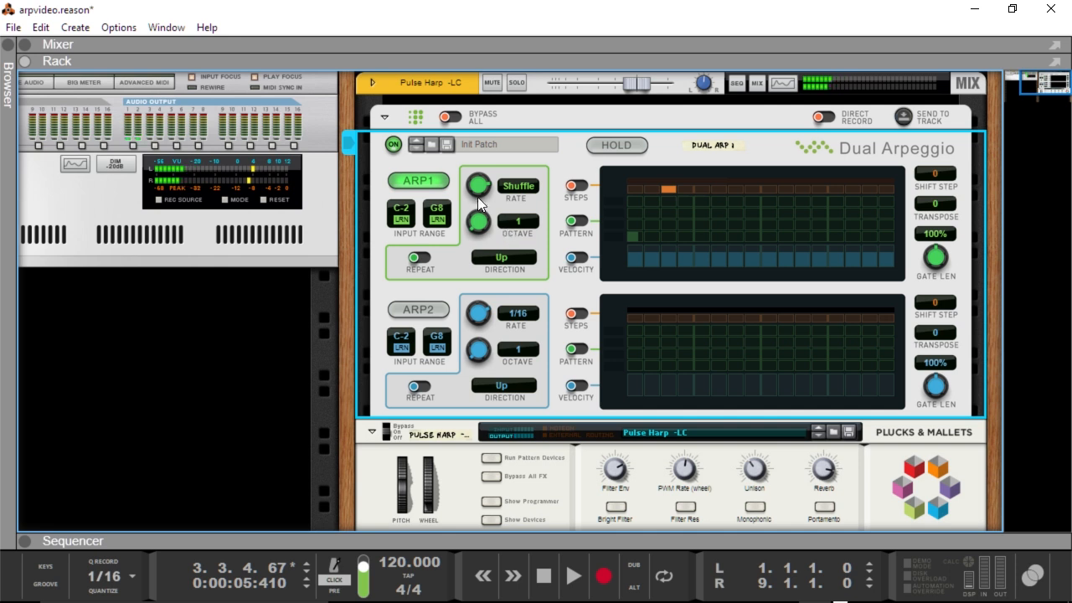
{"action": "left_click_drag", "start_coordinate": [477, 197], "coordinate": [470, 205]}
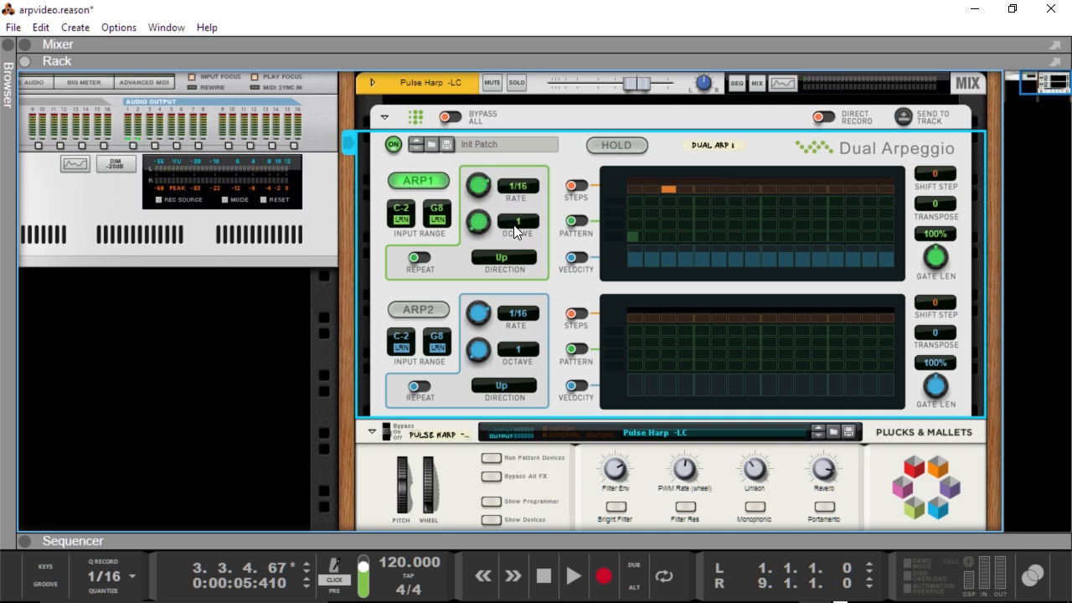
- Audition ARP1 over more than one octave, including 2, and return the octave setting to 1
{"action": "mouse_move", "coordinate": [487, 217]}
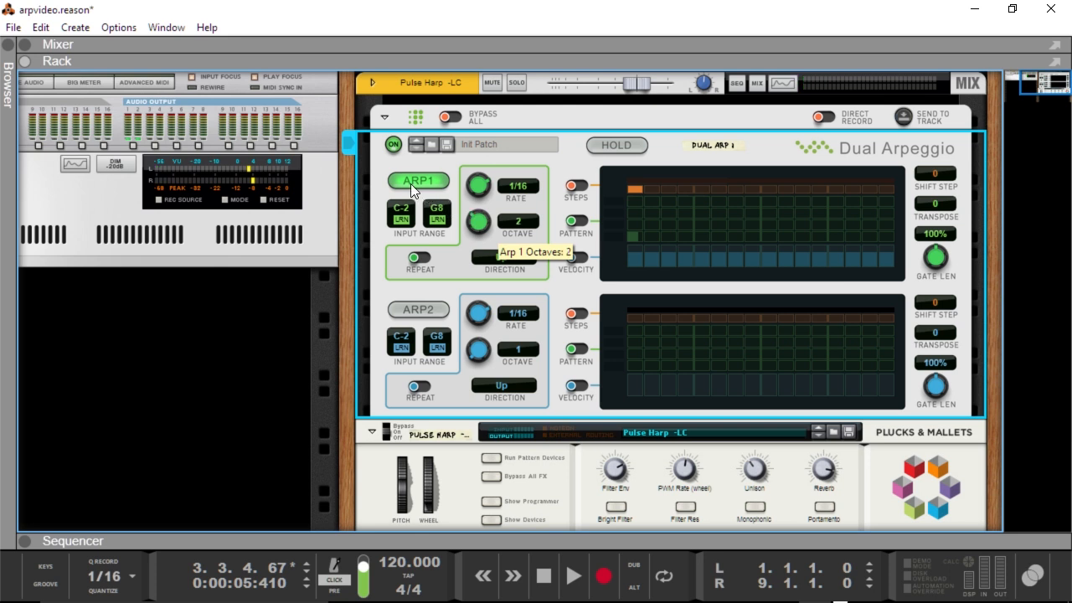
{"action": "left_click_drag", "start_coordinate": [486, 227], "coordinate": [487, 214]}
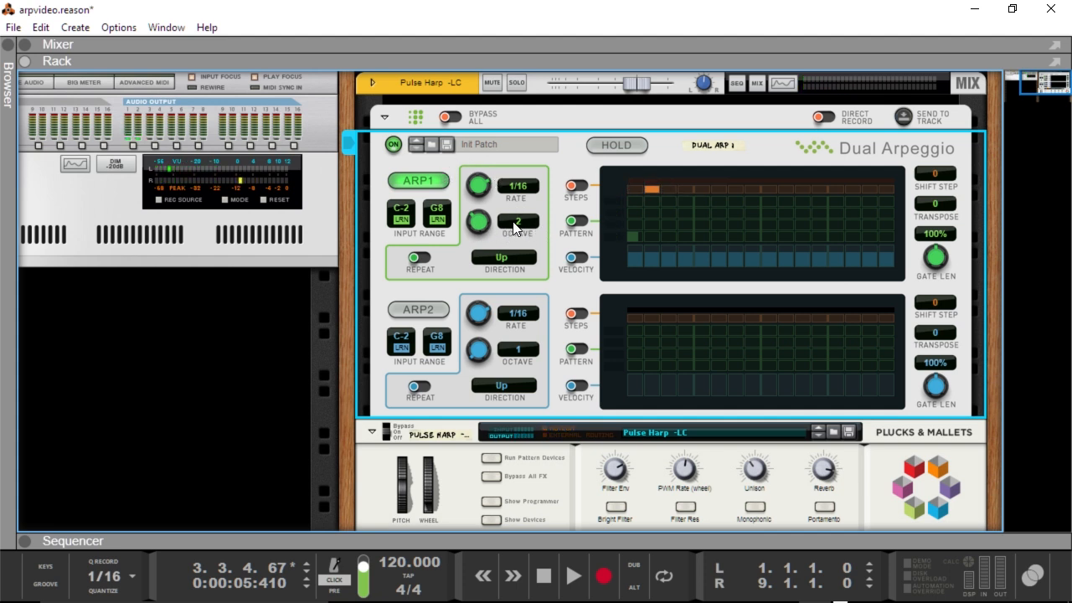
{"action": "left_click_drag", "start_coordinate": [482, 226], "coordinate": [390, 150]}
{"action": "left_click_drag", "start_coordinate": [478, 223], "coordinate": [484, 441]}
- Set ARP1's direction to Down
{"action": "left_click", "coordinate": [473, 262]}
{"action": "left_click", "coordinate": [474, 257]}
{"action": "left_click", "coordinate": [504, 258]}
{"action": "left_click", "coordinate": [481, 263]}
{"action": "left_click", "coordinate": [498, 259]}
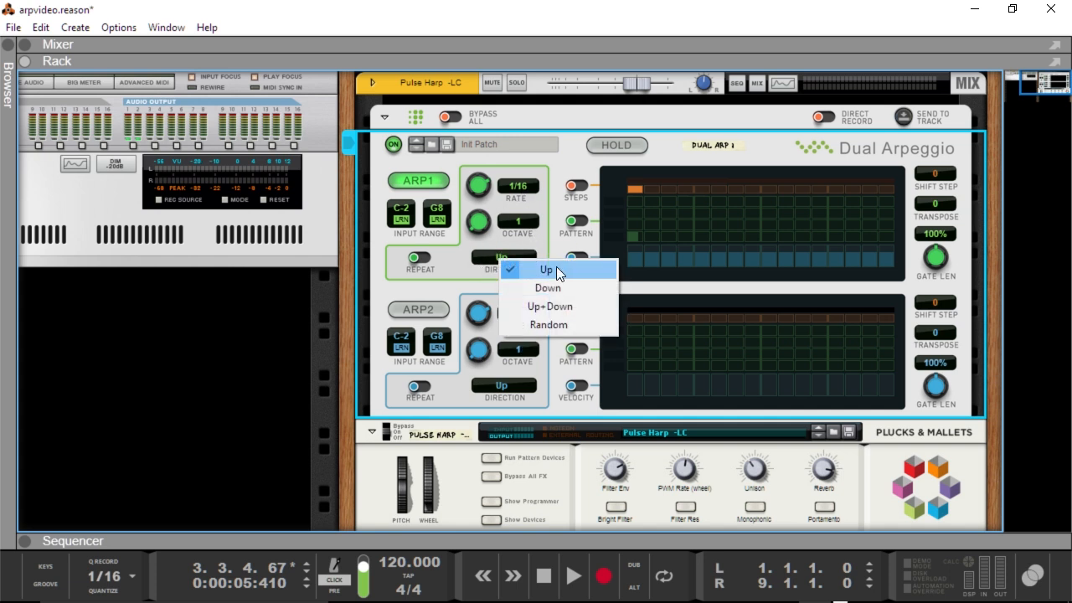
{"action": "left_click", "coordinate": [449, 261]}
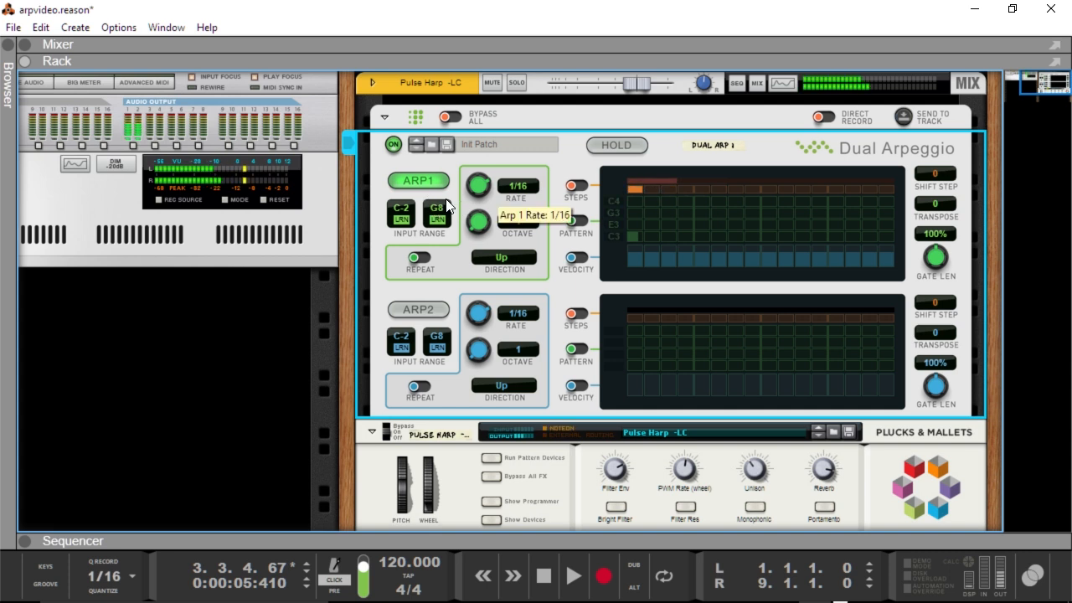
{"action": "left_click", "coordinate": [502, 258]}
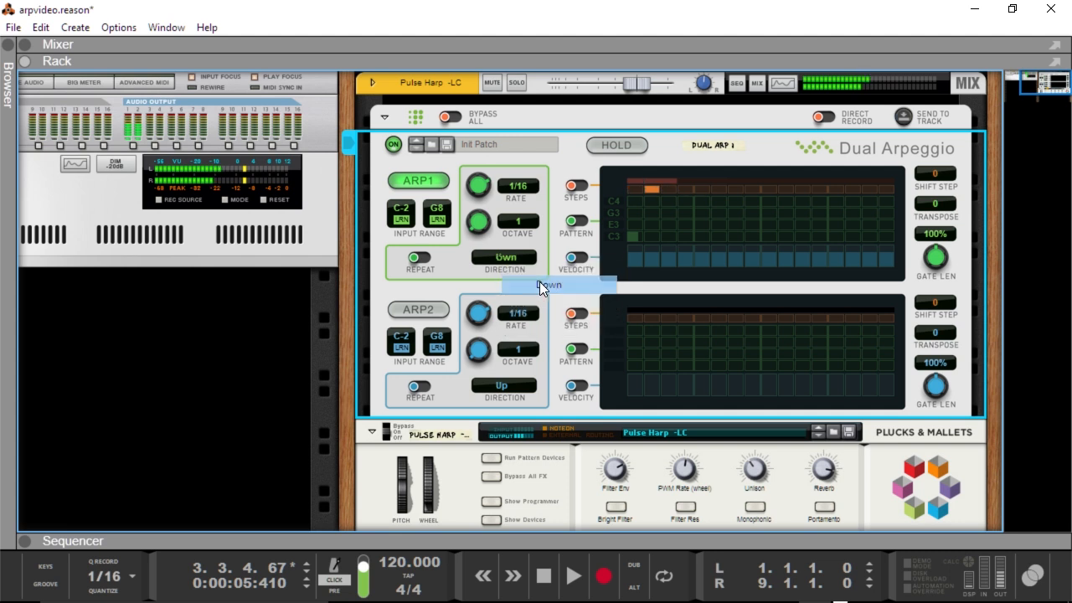
{"action": "left_click", "coordinate": [543, 284]}
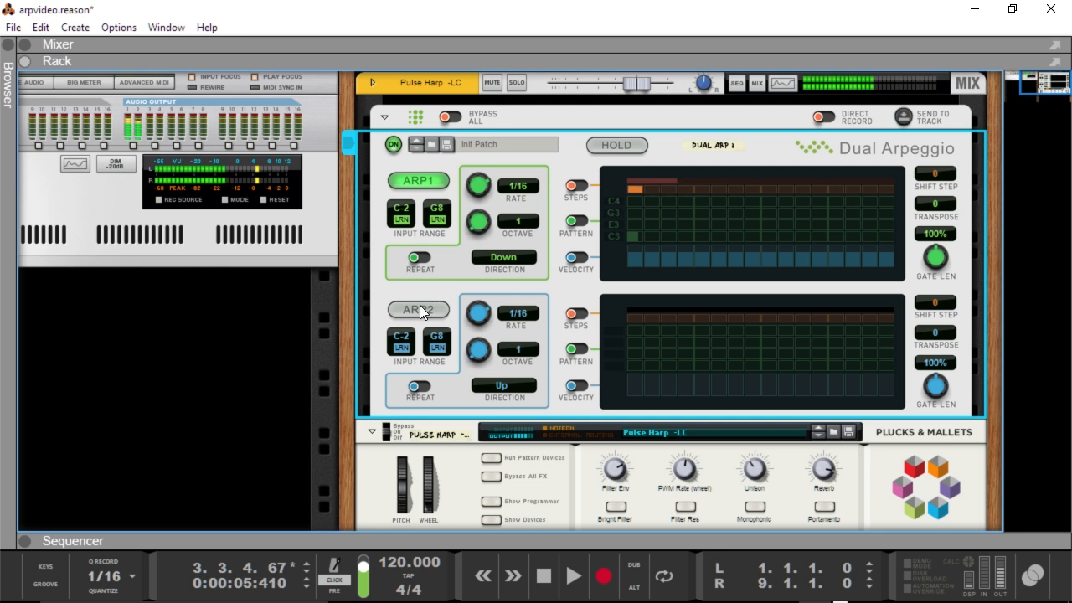
- Try ARP1's direction as Up+Down and as Random
{"action": "left_click", "coordinate": [504, 258]}
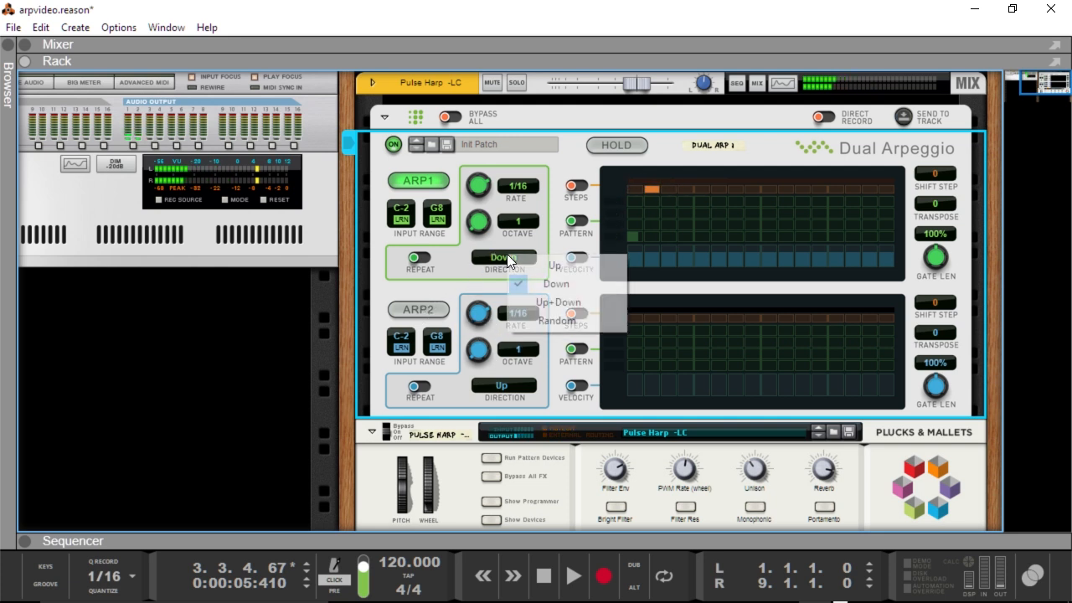
{"action": "left_click", "coordinate": [506, 303]}
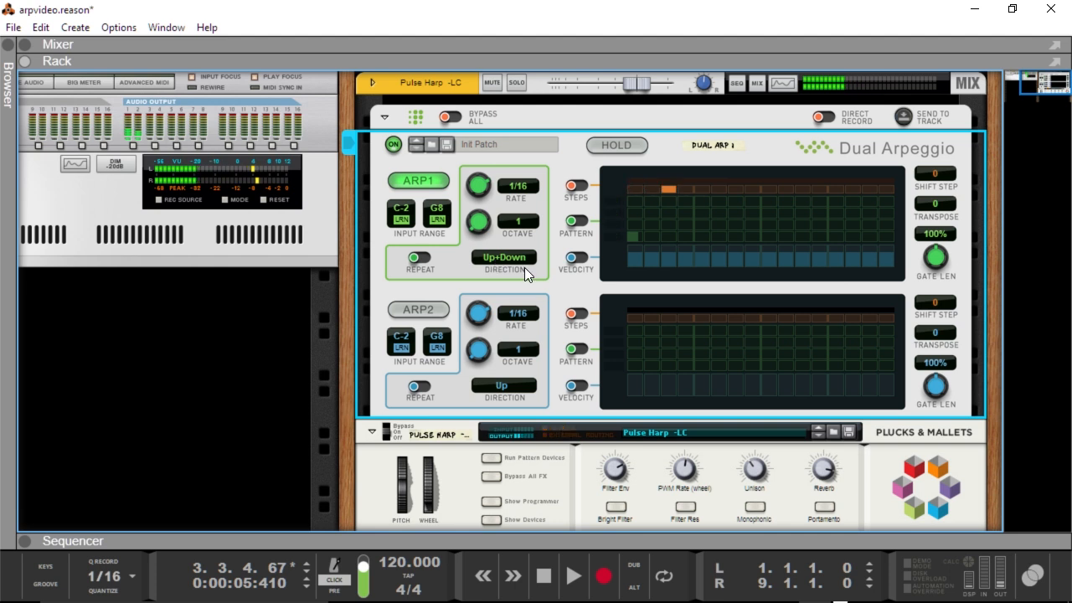
{"action": "left_click", "coordinate": [522, 266]}
{"action": "left_click", "coordinate": [521, 327]}
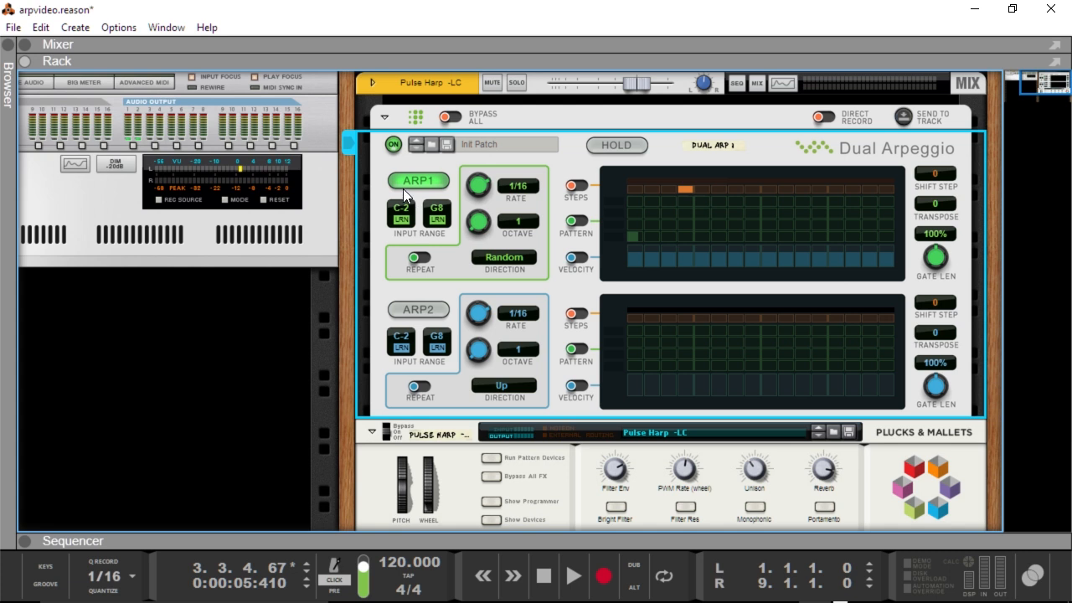
- Enable Repeat on ARP1 and set its direction to Up
{"action": "left_click", "coordinate": [422, 259]}
{"action": "left_click", "coordinate": [504, 258]}
{"action": "left_click", "coordinate": [546, 270]}
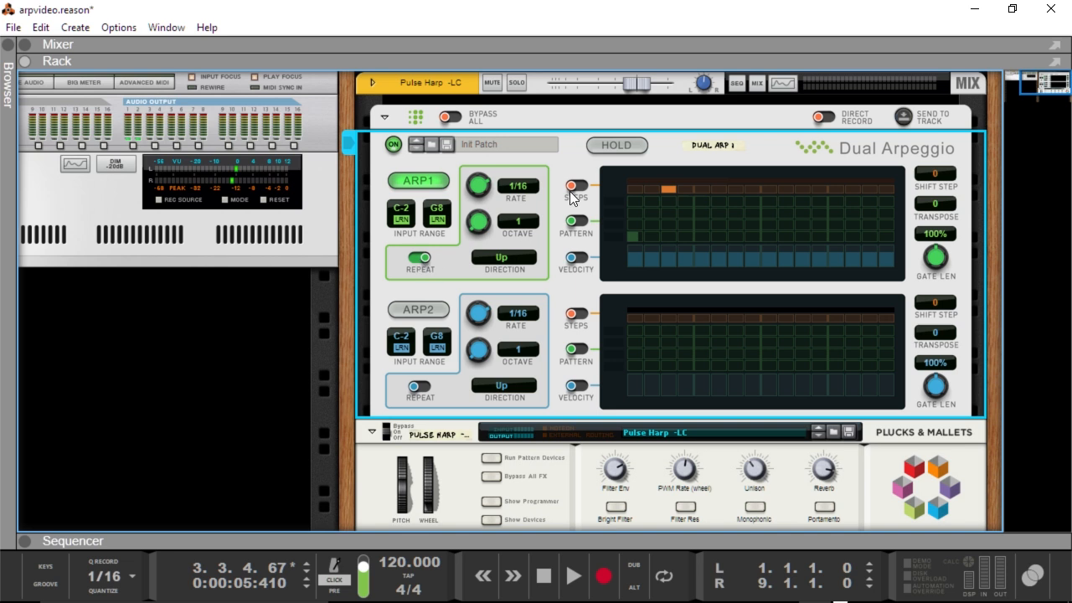
- Audition ARP1 at the Shuffle rate, turn its Repeat off, and return the rate to 1/16
{"action": "left_click_drag", "start_coordinate": [477, 183], "coordinate": [438, 174]}
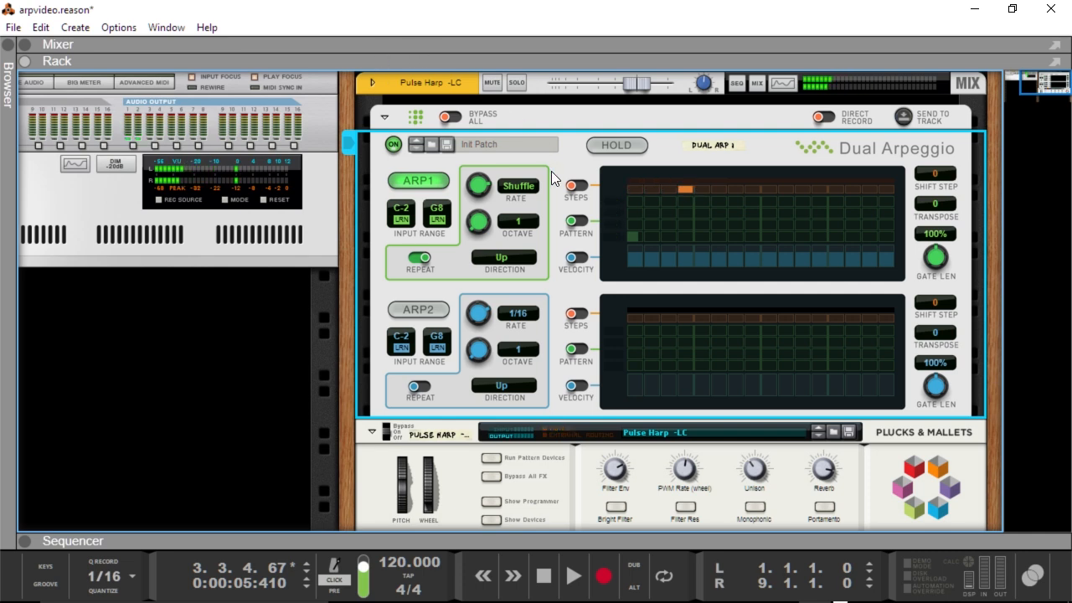
{"action": "left_click", "coordinate": [422, 256]}
{"action": "left_click_drag", "start_coordinate": [480, 186], "coordinate": [480, 217]}
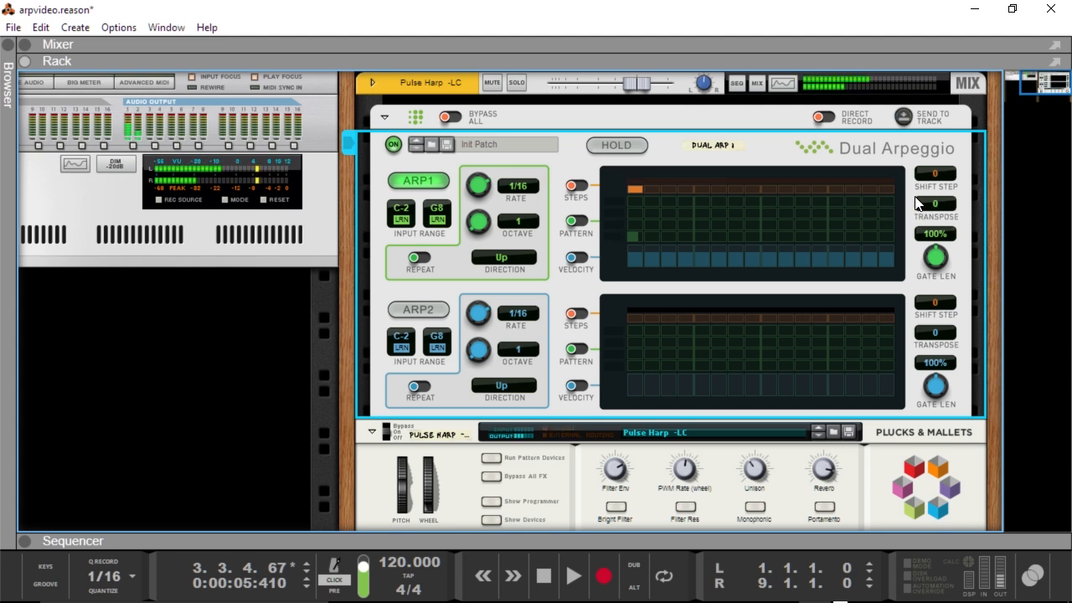
- Try a negative transpose on ARP1 and undo it, and try ARP1 gate lengths of 97% and 103%
{"action": "mouse_move", "coordinate": [932, 211]}
{"action": "left_mouse_down"}
{"action": "mouse_move", "coordinate": [932, 247]}
{"action": "mouse_move", "coordinate": [950, 211]}
{"action": "left_mouse_up"}
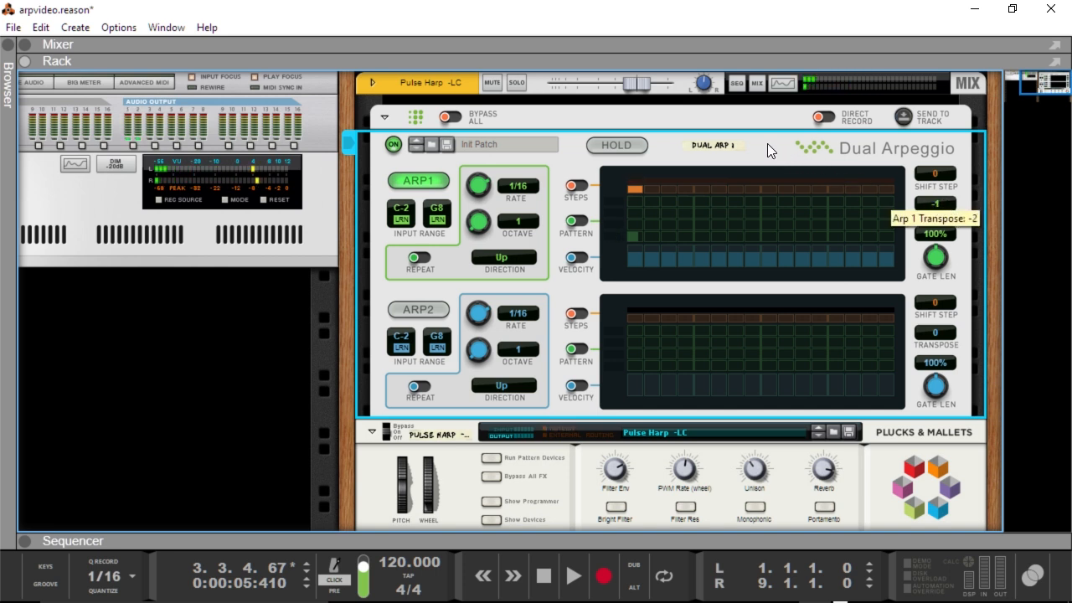
{"action": "key", "text": "ctrl+z"}
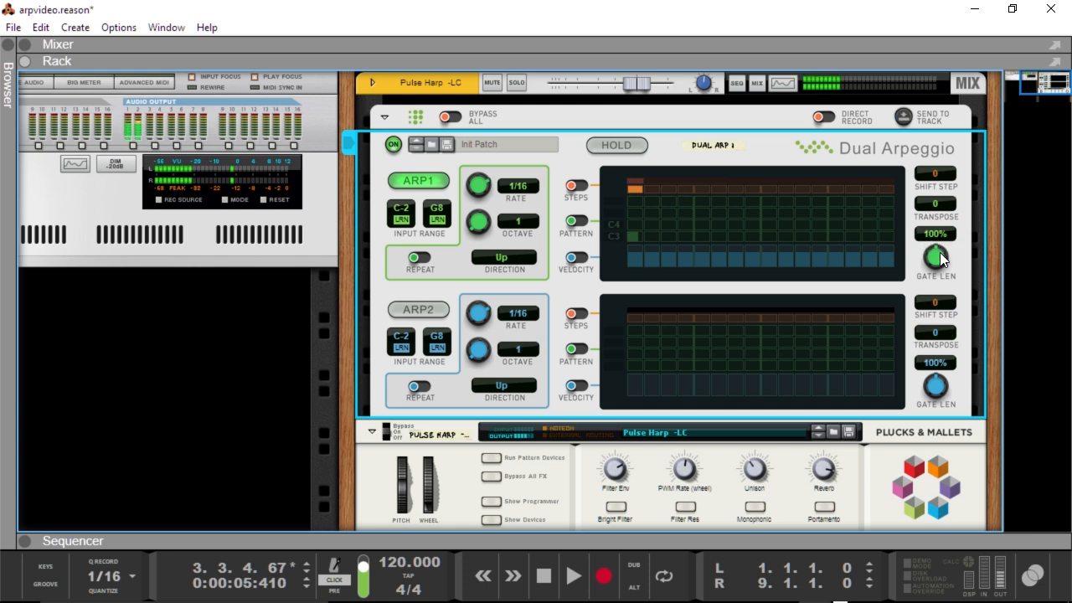
{"action": "scroll", "coordinate": [940, 252], "scroll_direction": "down", "scroll_amount": 10}
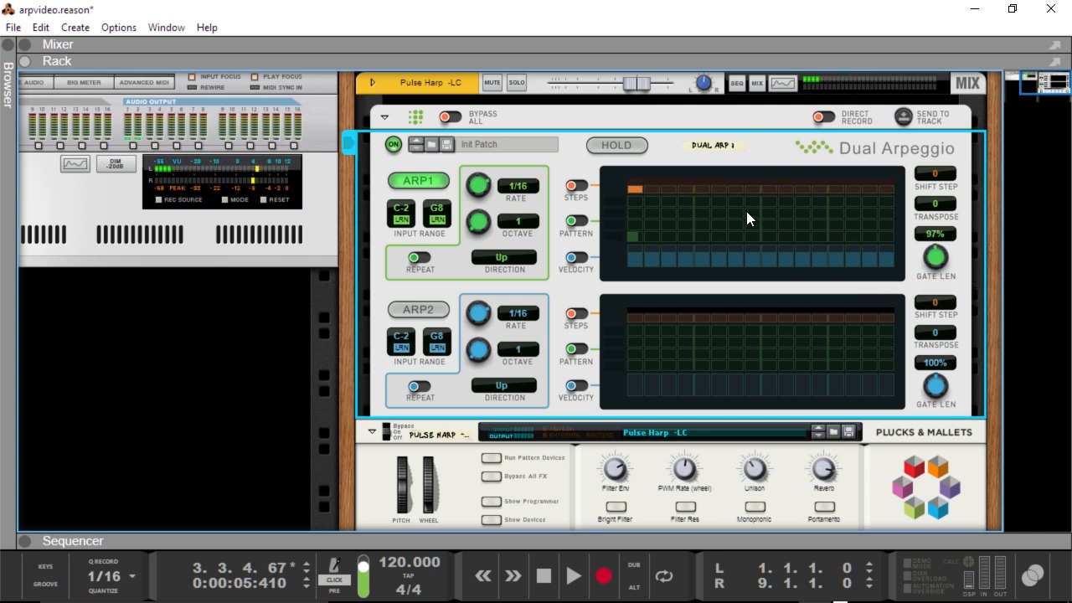
{"action": "scroll", "coordinate": [682, 214], "scroll_direction": "down", "scroll_amount": 3}
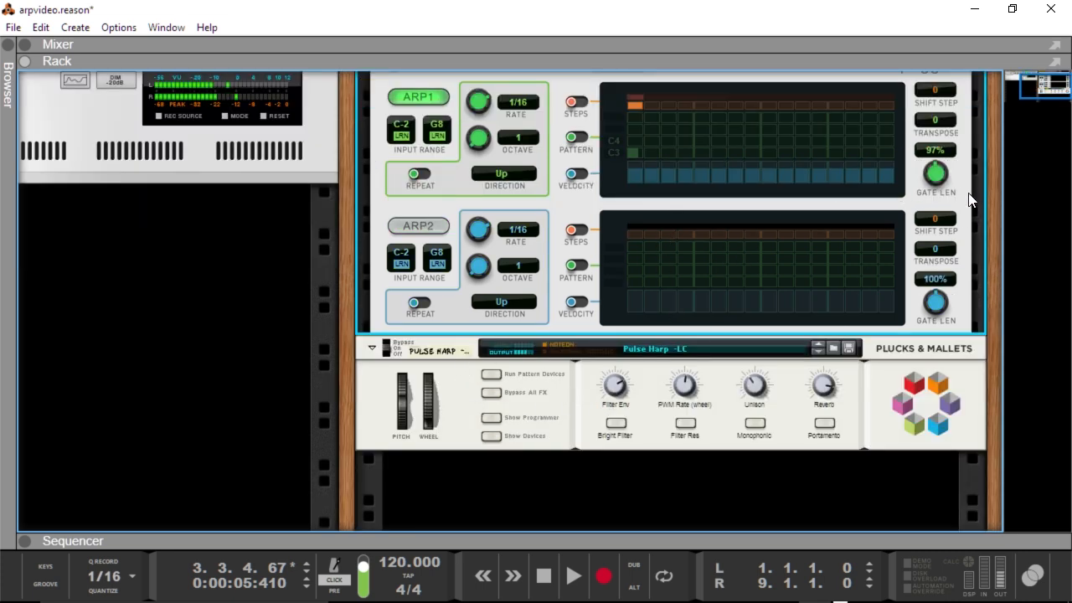
{"action": "scroll", "coordinate": [971, 201], "scroll_direction": "up", "scroll_amount": 2}
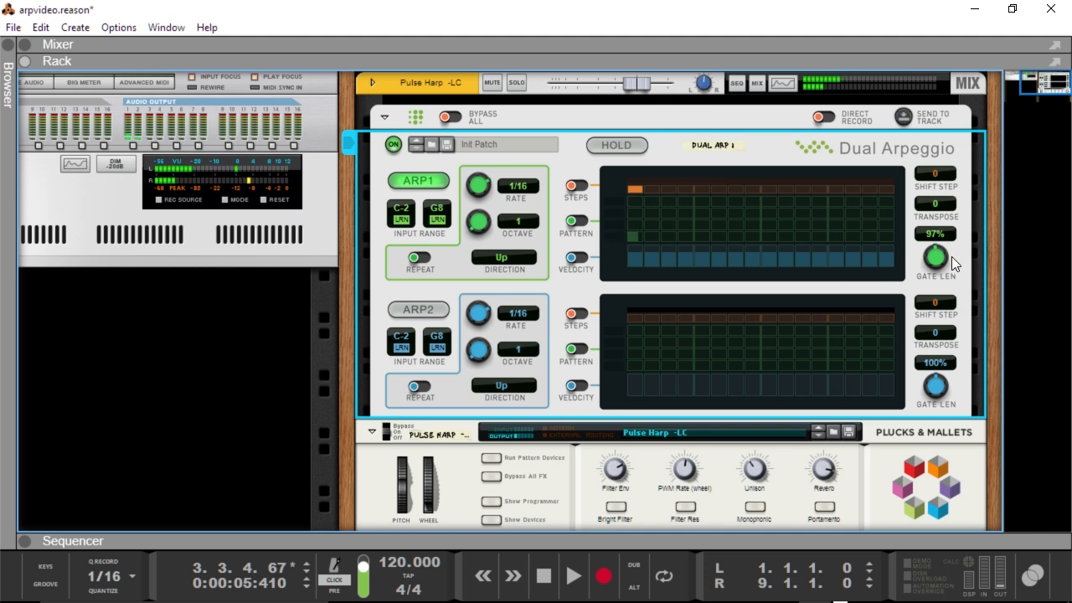
{"action": "left_click_drag", "start_coordinate": [948, 236], "coordinate": [878, 231]}
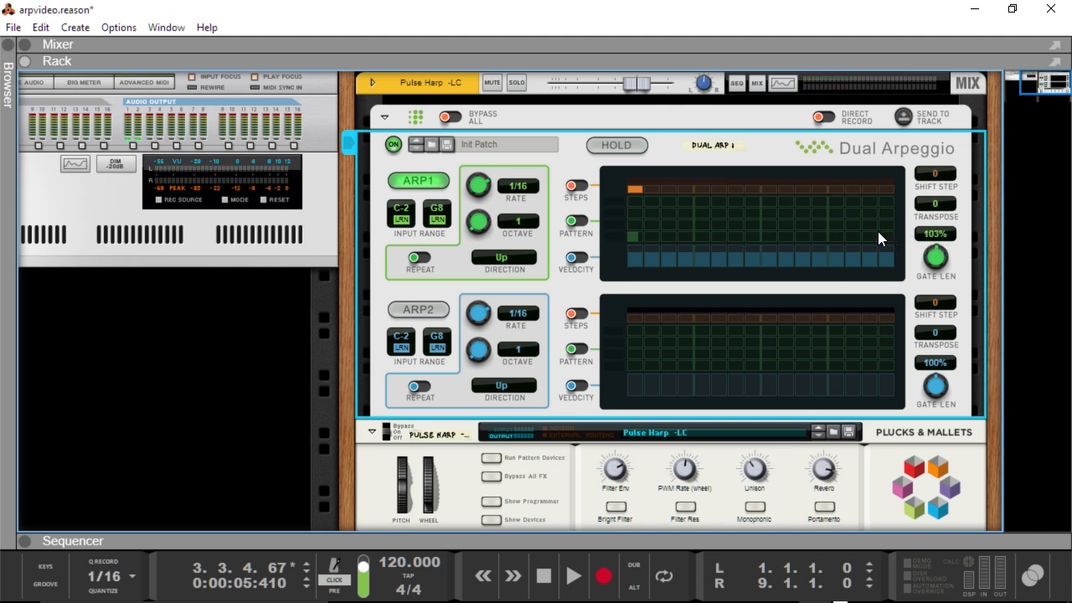
- Show the sequencer, draw a three-bar clip from bar 1 on the Pulse Harp track, and open it for editing
{"action": "key", "text": "F7"}
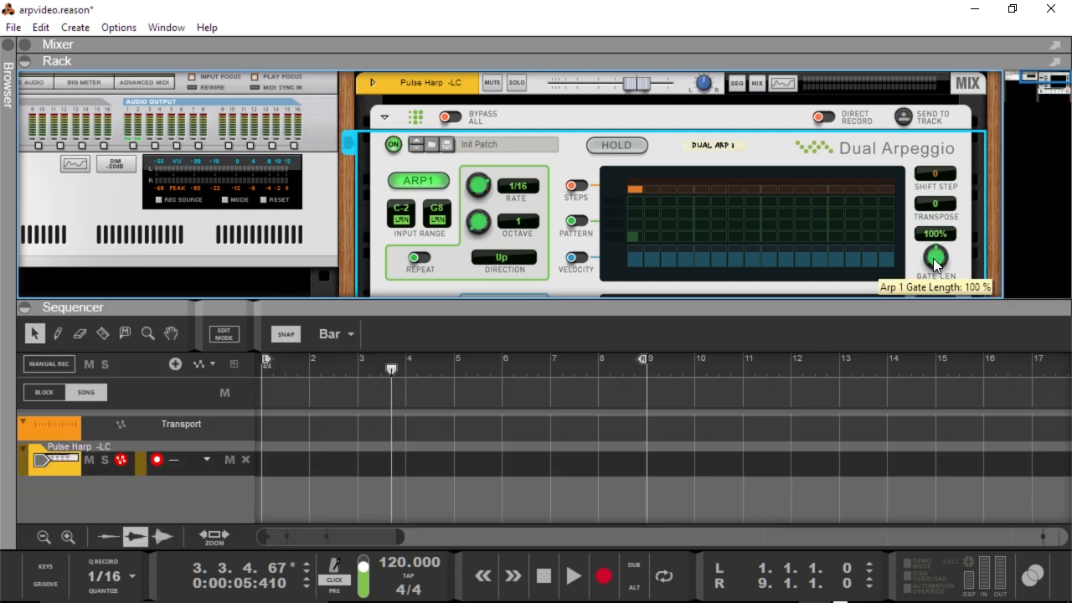
{"action": "left_click_drag", "start_coordinate": [849, 303], "coordinate": [879, 597]}
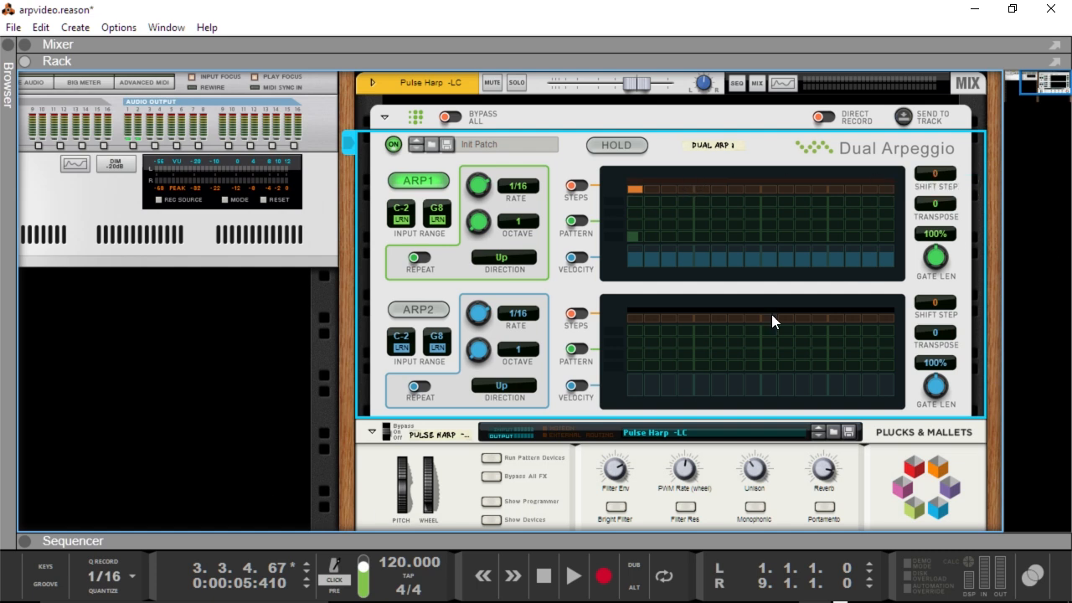
{"action": "key", "text": "F7"}
{"action": "key", "text": "w"}
{"action": "left_click_drag", "start_coordinate": [270, 320], "coordinate": [365, 315]}
{"action": "key", "text": "q"}
{"action": "double_click", "coordinate": [325, 317]}
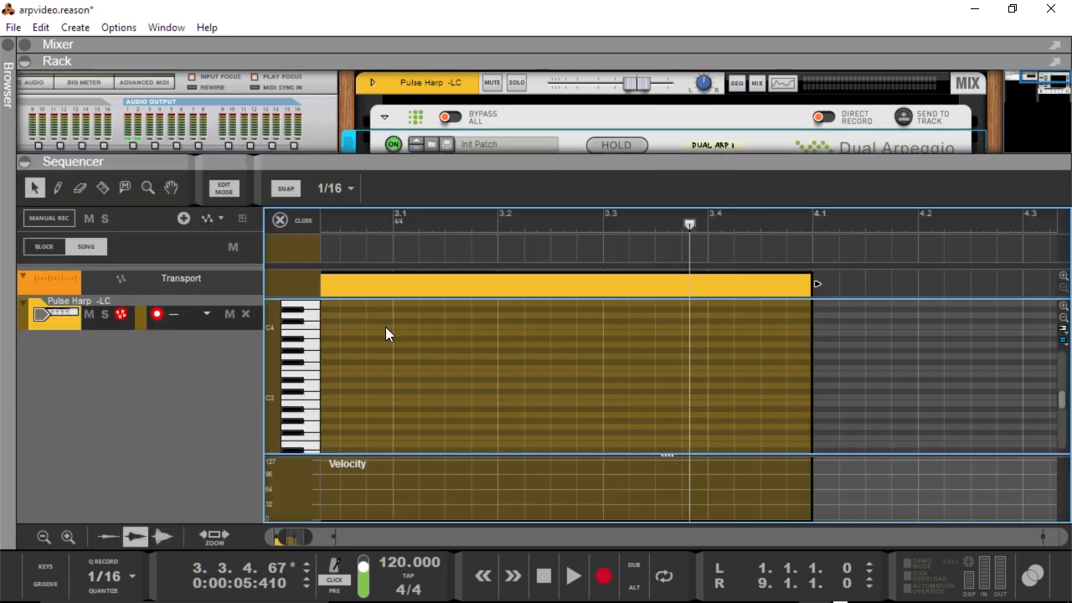
- Set the snap value to Bar and shorten the Pulse Harp clip to two bars
{"action": "left_click", "coordinate": [343, 188]}
{"action": "left_click", "coordinate": [328, 206]}
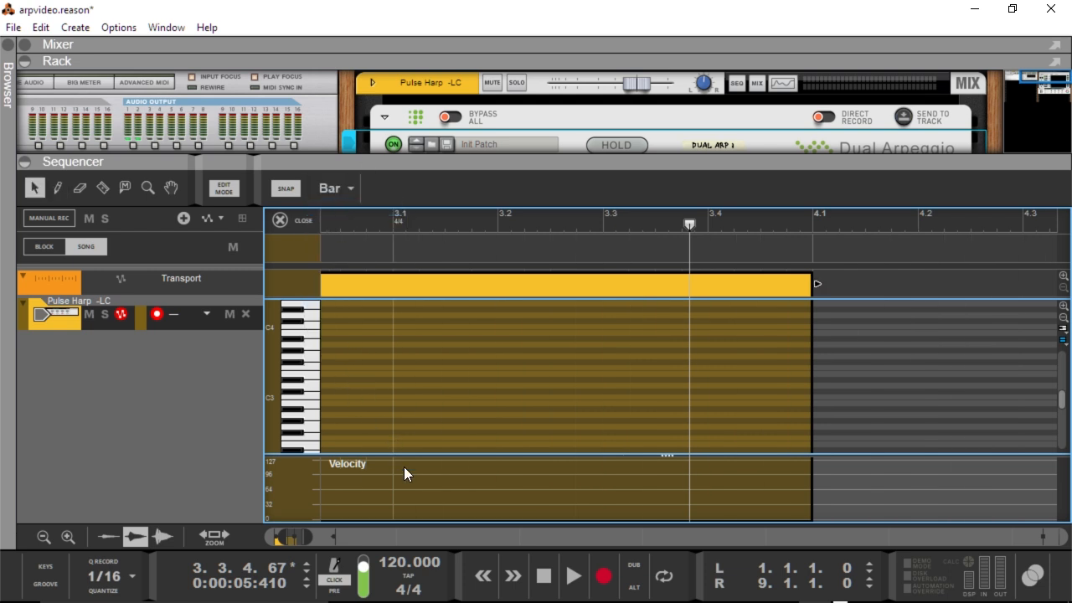
{"action": "left_click_drag", "start_coordinate": [295, 539], "coordinate": [261, 520]}
{"action": "scroll", "coordinate": [403, 348], "scroll_direction": "down", "scroll_amount": 3}
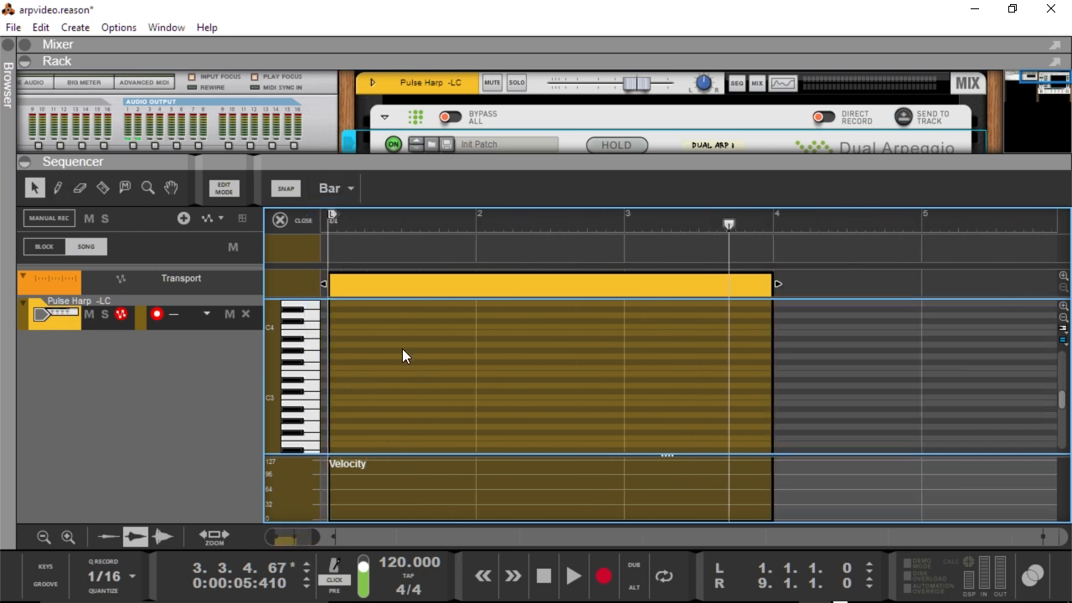
{"action": "left_click_drag", "start_coordinate": [780, 284], "coordinate": [626, 284]}
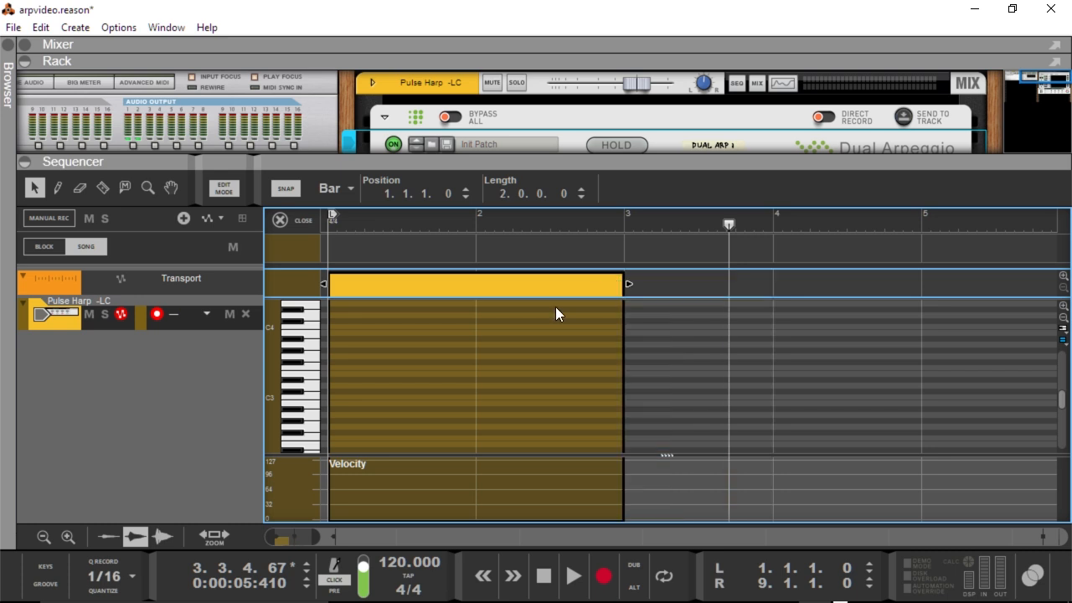
{"action": "left_click", "coordinate": [335, 189]}
{"action": "left_click", "coordinate": [374, 406]}
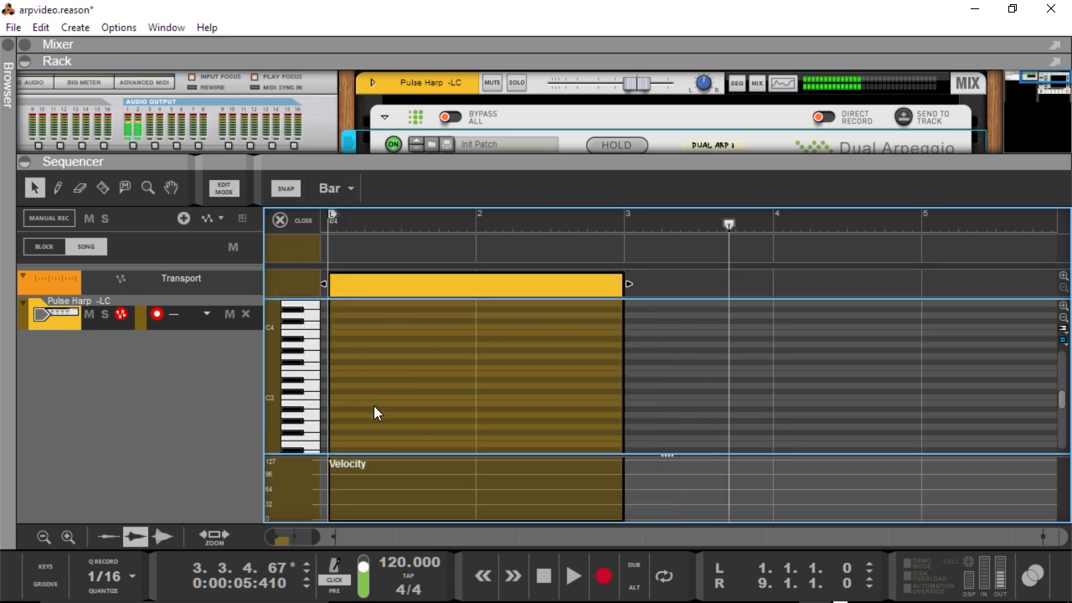
- Draw a one-bar chord at bar 1 of the clip with the notes C3, G3, C4 and D#4
{"action": "key", "text": "w"}
{"action": "left_click", "coordinate": [354, 395]}
{"action": "left_click", "coordinate": [347, 355]}
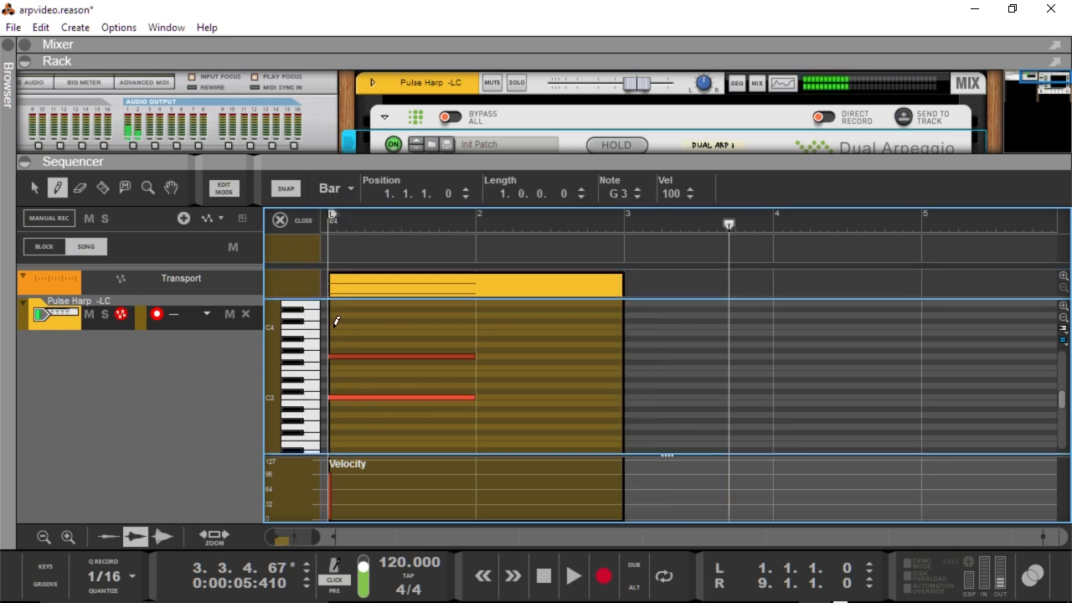
{"action": "left_click", "coordinate": [336, 326]}
{"action": "left_click", "coordinate": [337, 310]}
{"action": "key", "text": "q"}
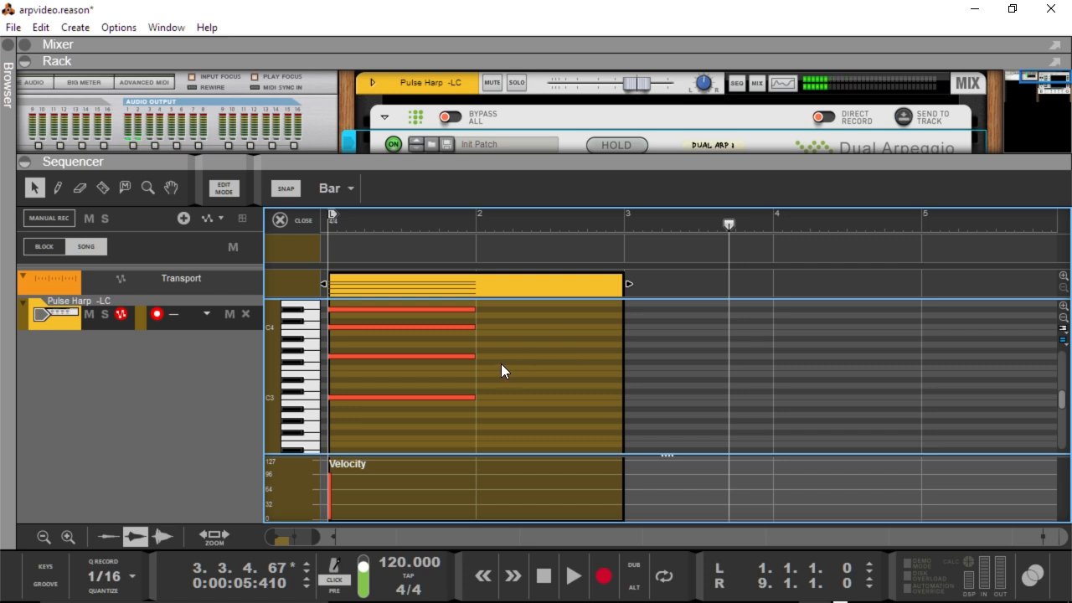
- Play the clip briefly, copy the four-note chord from bar 1 to bar 2, and maximise the sequencer
{"action": "key", "text": "shift+Return"}
{"action": "key", "text": "space"}
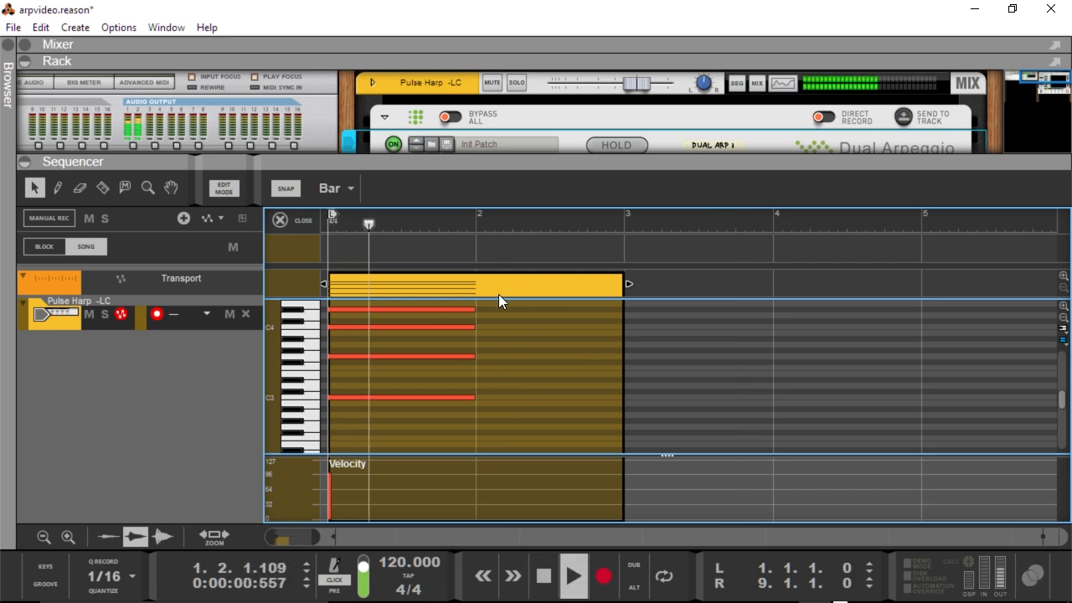
{"action": "scroll", "coordinate": [528, 417], "scroll_direction": "up", "scroll_amount": 2}
{"action": "left_click_drag", "start_coordinate": [272, 214], "coordinate": [272, 214]}
{"action": "key", "text": "space"}
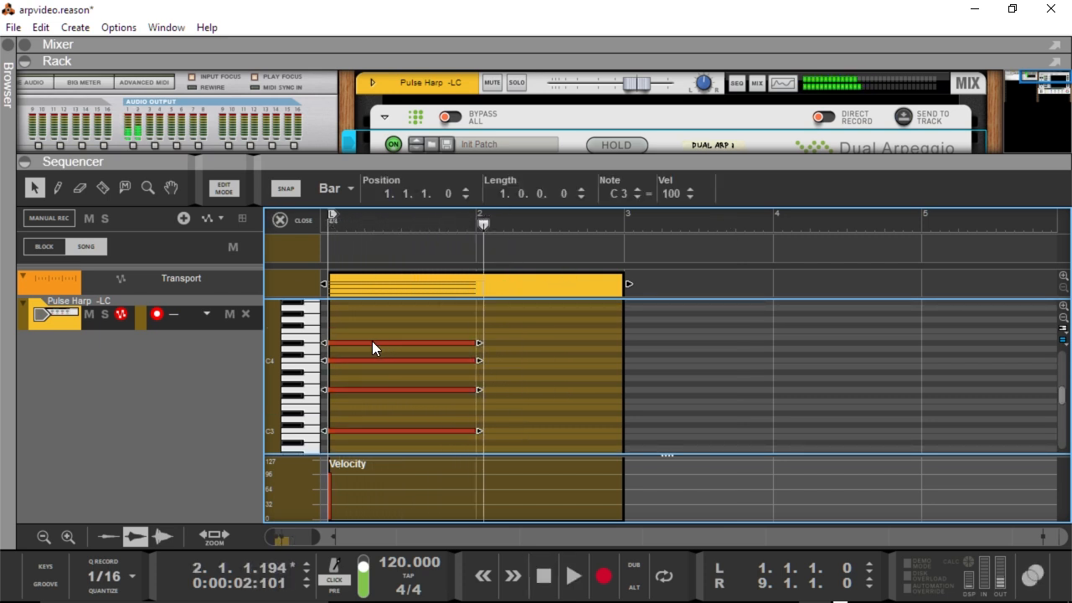
{"action": "left_click_drag", "start_coordinate": [372, 342], "coordinate": [544, 345]}
{"action": "key", "text": "F7"}
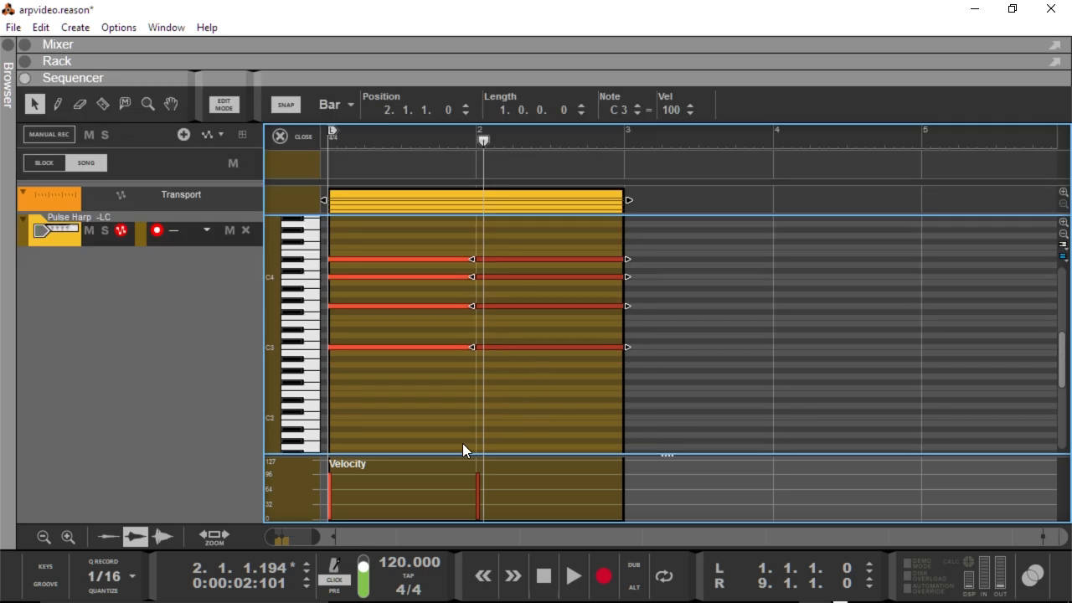
- Lower the note velocities in the velocity lane to about 59 for the bar 1 chord and 38 for bar 2
{"action": "key", "text": "w"}
{"action": "left_click_drag", "start_coordinate": [408, 482], "coordinate": [611, 510]}
{"action": "key", "text": "q"}
{"action": "left_click", "coordinate": [617, 371]}
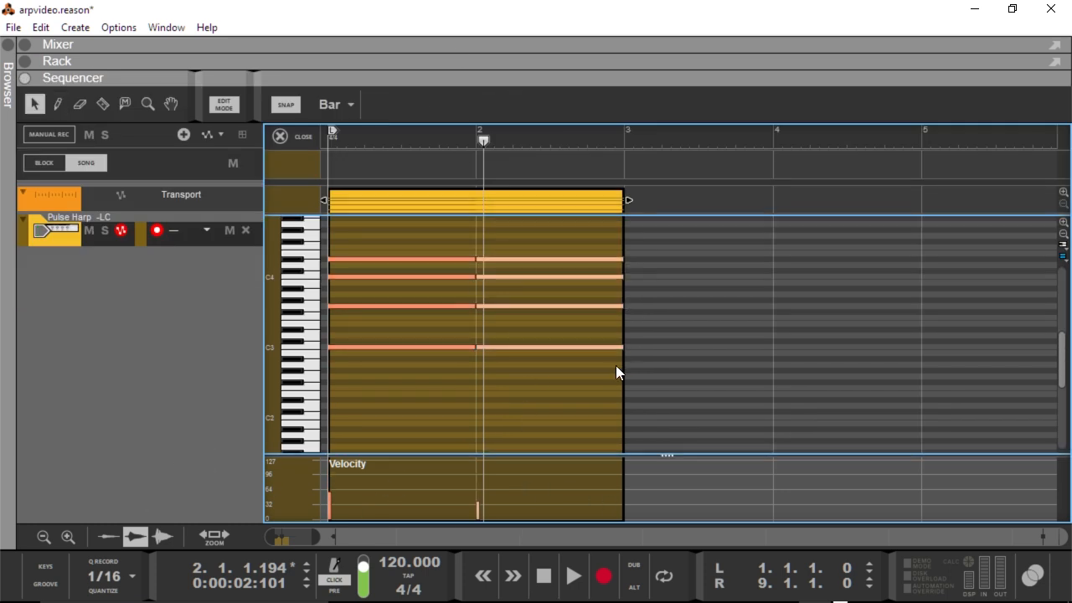
- Transpose the bar 2 chord down two semitones and raise its top note to F4
{"action": "mouse_move", "coordinate": [699, 402]}
{"action": "left_mouse_down"}
{"action": "mouse_move", "coordinate": [335, 248]}
{"action": "mouse_move", "coordinate": [495, 262]}
{"action": "mouse_move", "coordinate": [483, 272]}
{"action": "mouse_move", "coordinate": [480, 248]}
{"action": "left_mouse_up"}
{"action": "key", "text": "Down"}
{"action": "key", "text": "Down"}
{"action": "left_click", "coordinate": [485, 259]}
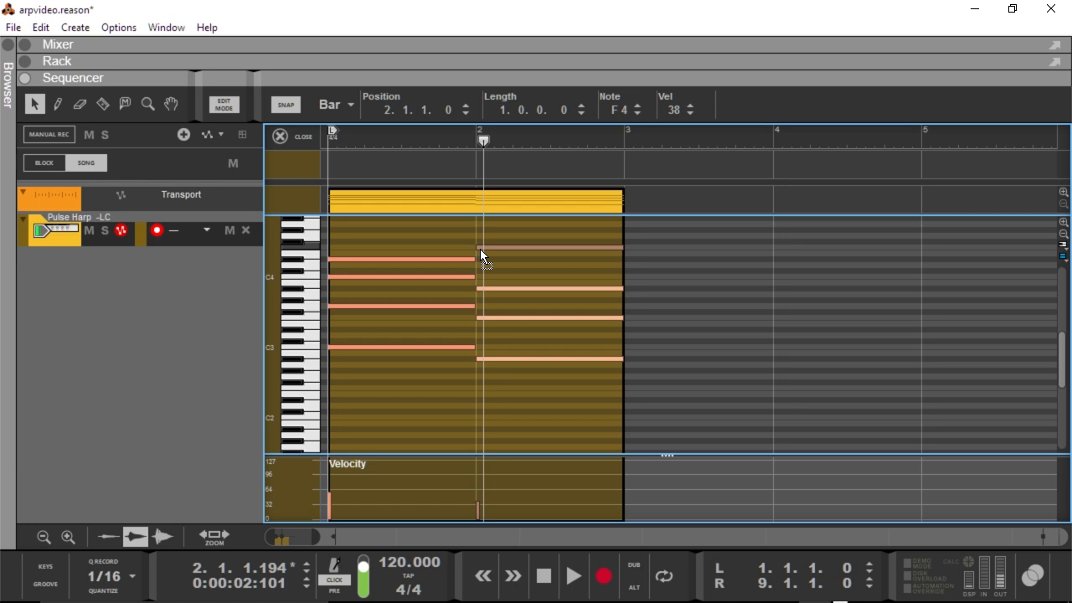
- Play the clip from the start and copy the chords of bars 1 and 2 to bars 3 and 4
{"action": "left_click", "coordinate": [370, 136]}
{"action": "key", "text": "space"}
{"action": "key", "text": "ctrl+a"}
{"action": "scroll", "coordinate": [502, 326], "scroll_direction": "up", "scroll_amount": 2}
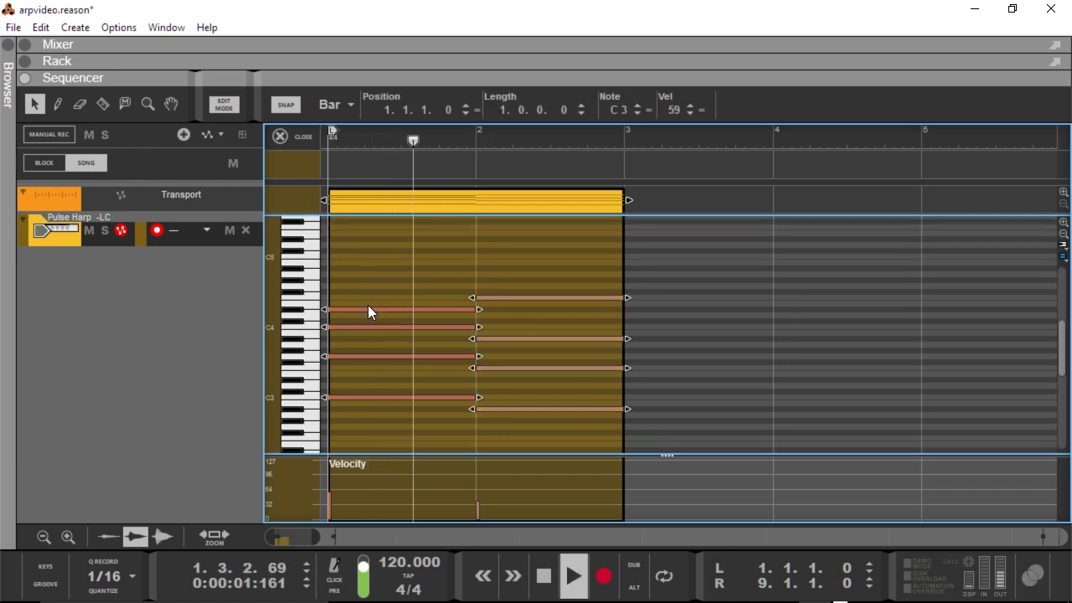
{"action": "left_click_drag", "start_coordinate": [359, 314], "coordinate": [651, 316]}
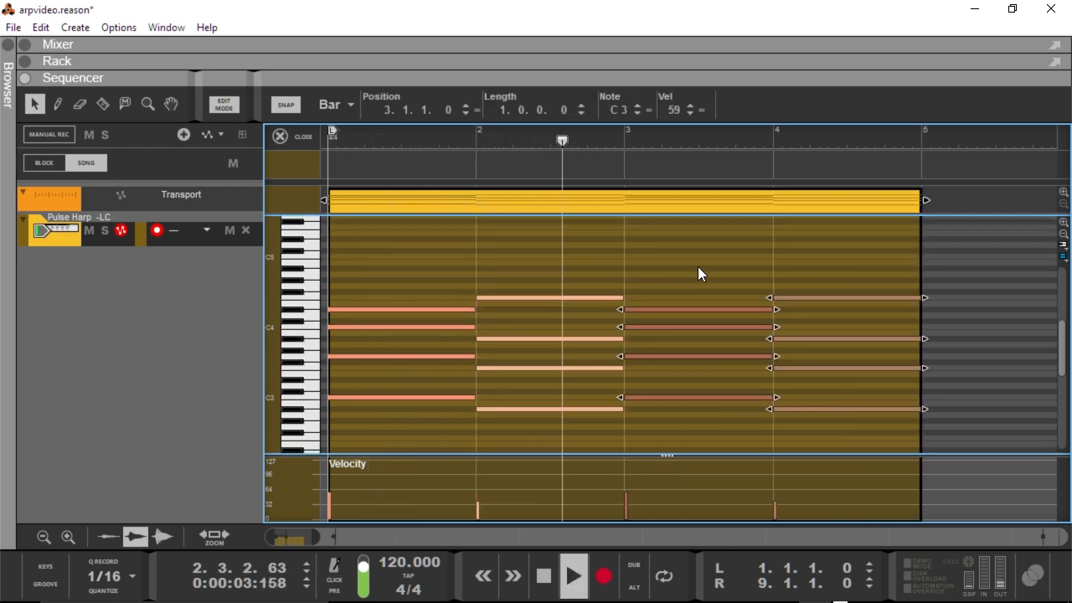
- Replace the bar 3 chord with a copy of the bar 2 chord moved down two semitones, and return to the song start
{"action": "scroll", "coordinate": [689, 475], "scroll_direction": "down", "scroll_amount": 1}
{"action": "left_click_drag", "start_coordinate": [689, 468], "coordinate": [687, 466]}
{"action": "left_click_drag", "start_coordinate": [681, 231], "coordinate": [704, 435]}
{"action": "key", "text": "Delete"}
{"action": "left_click_drag", "start_coordinate": [639, 436], "coordinate": [508, 214]}
{"action": "left_click_drag", "start_coordinate": [486, 280], "coordinate": [651, 295]}
{"action": "left_click", "coordinate": [682, 219]}
{"action": "key", "text": "shift+Return"}
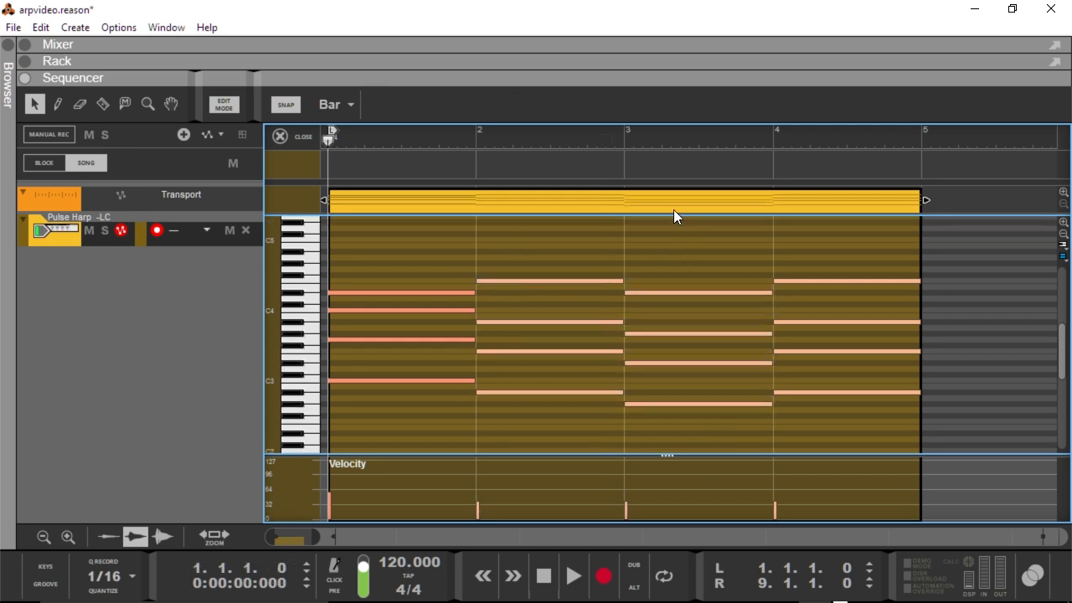
- Play back the four-bar chord progression and bring the Dual Arpeggio into view in the Rack
{"action": "key", "text": "space"}
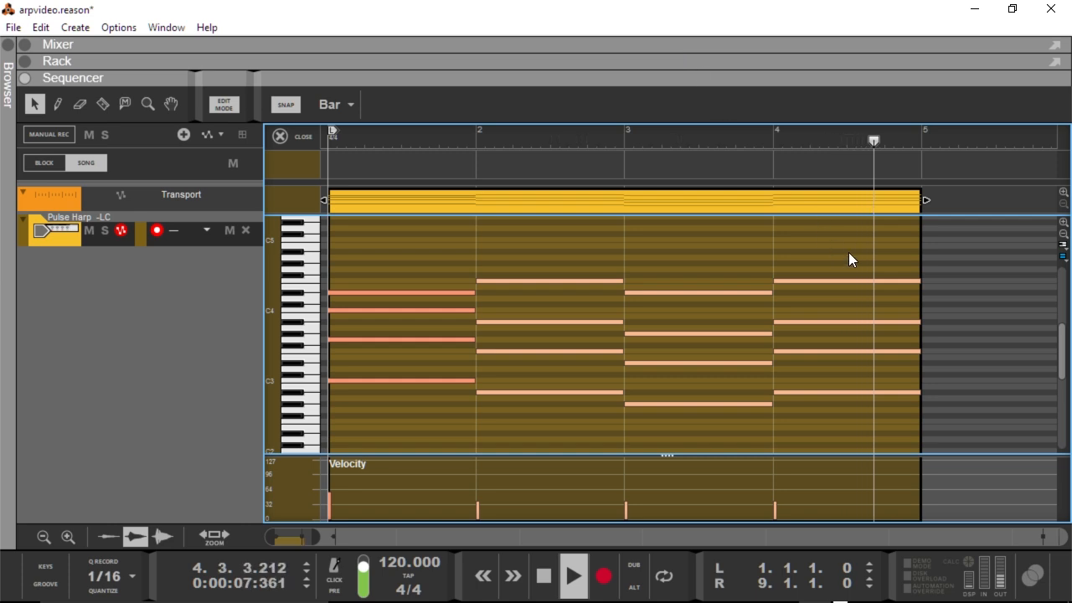
{"action": "key", "text": "space"}
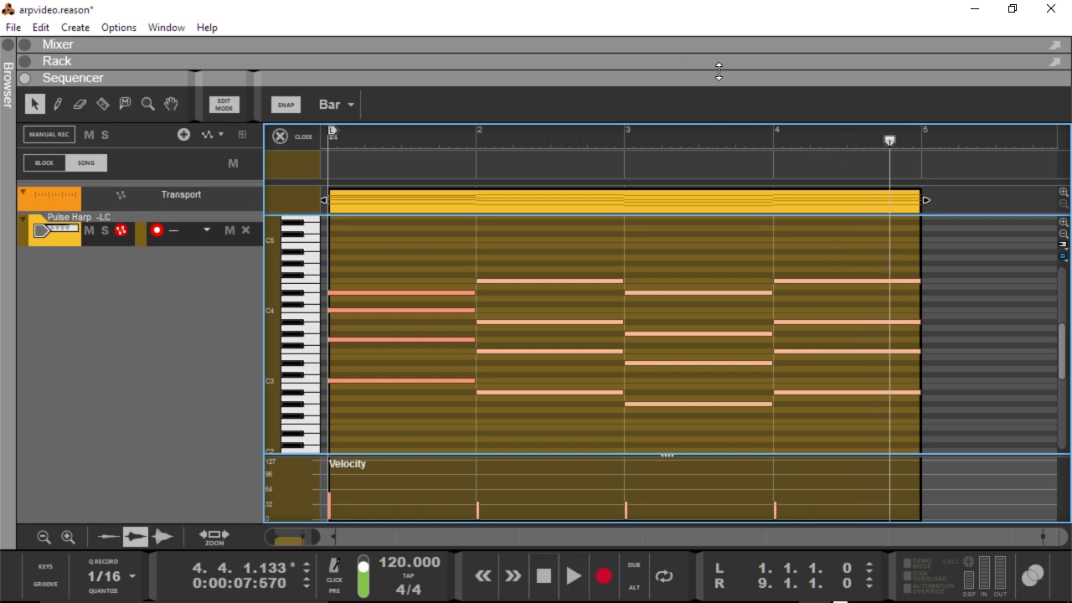
{"action": "left_click_drag", "start_coordinate": [714, 79], "coordinate": [694, 373]}
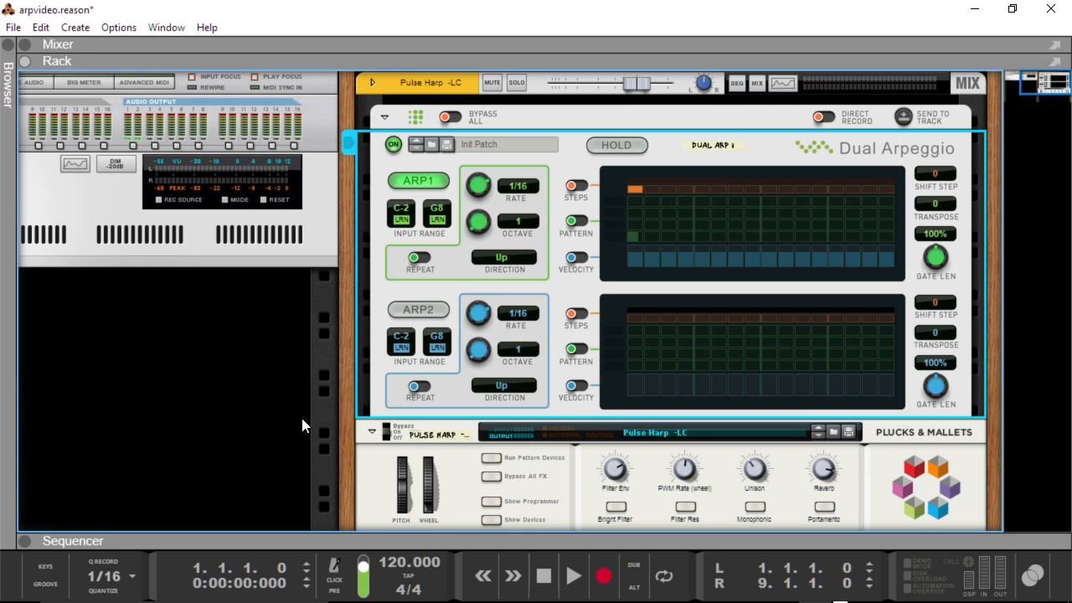
- Toggle the metronome click, lower its level, and turn on looping from the song start
{"action": "key", "text": "c"}
{"action": "key", "text": "space"}
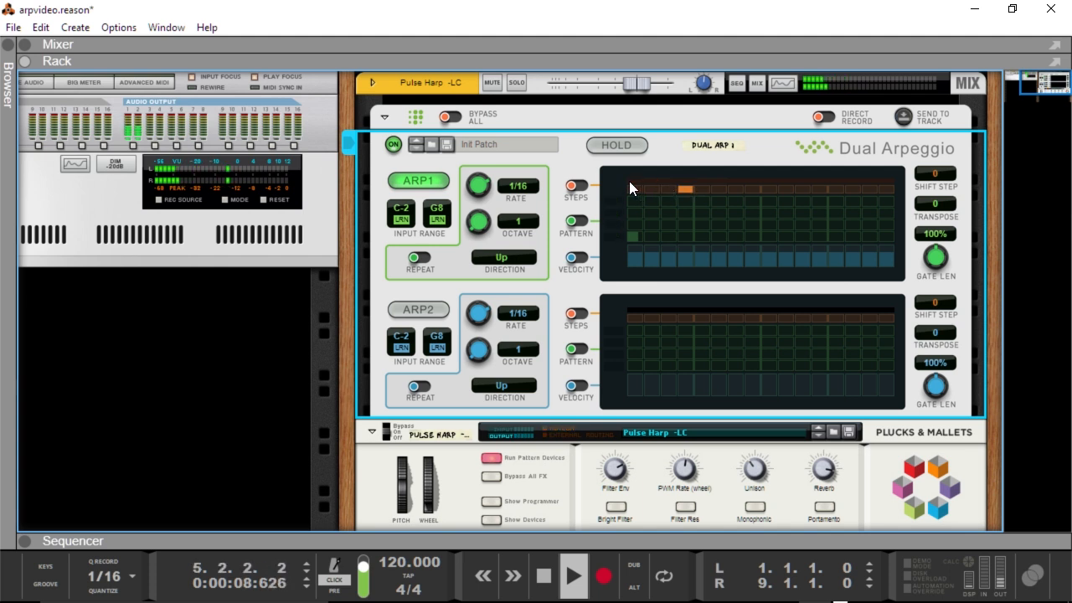
{"action": "key", "text": "KP_0"}
{"action": "key", "text": "KP_0"}
{"action": "key", "text": "l"}
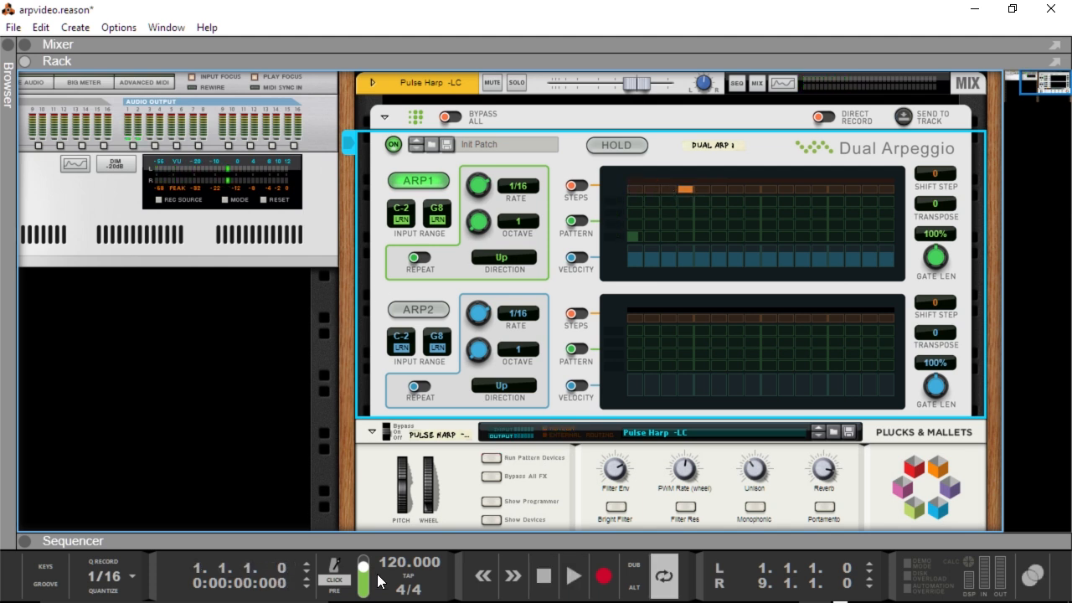
{"action": "left_click_drag", "start_coordinate": [366, 569], "coordinate": [364, 577]}
- Try ARP1 shift step values including 1 and 3 during playback, and reset the shift to 0
{"action": "left_click_drag", "start_coordinate": [936, 182], "coordinate": [909, 171]}
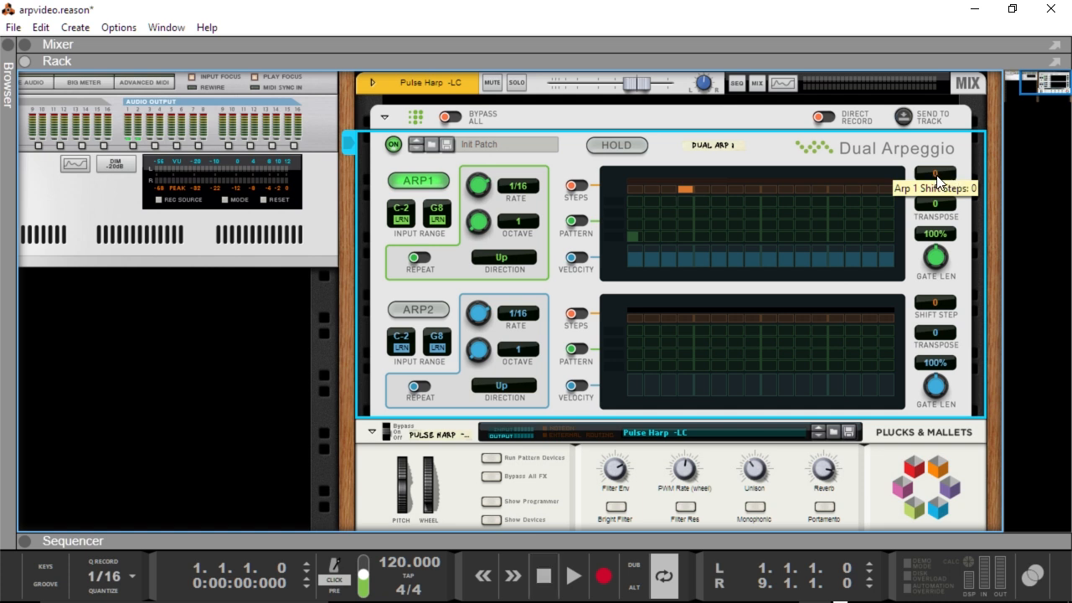
{"action": "key", "text": "space"}
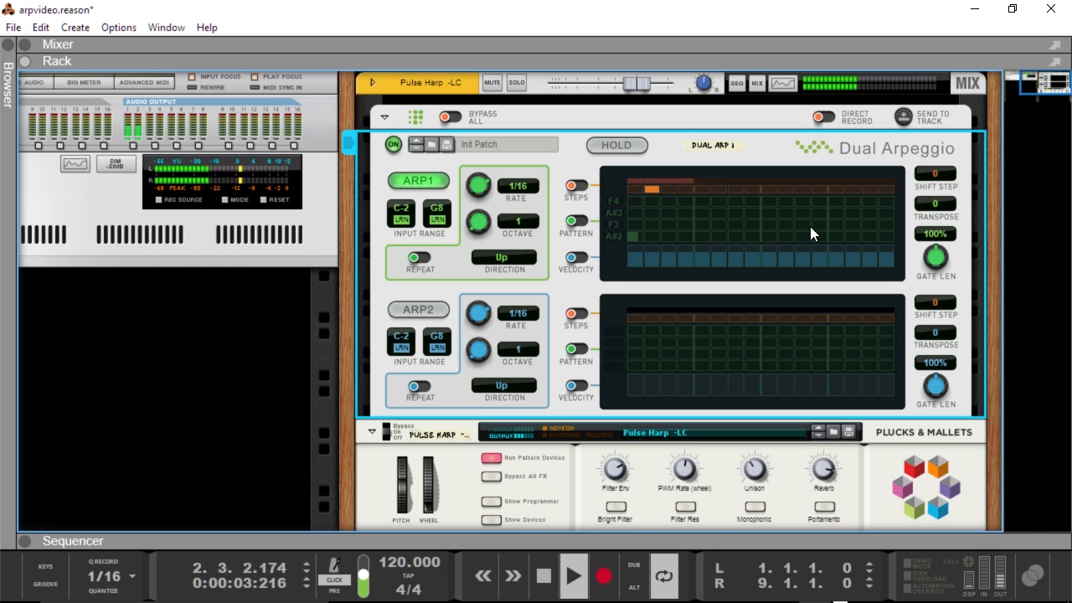
{"action": "key", "text": "space"}
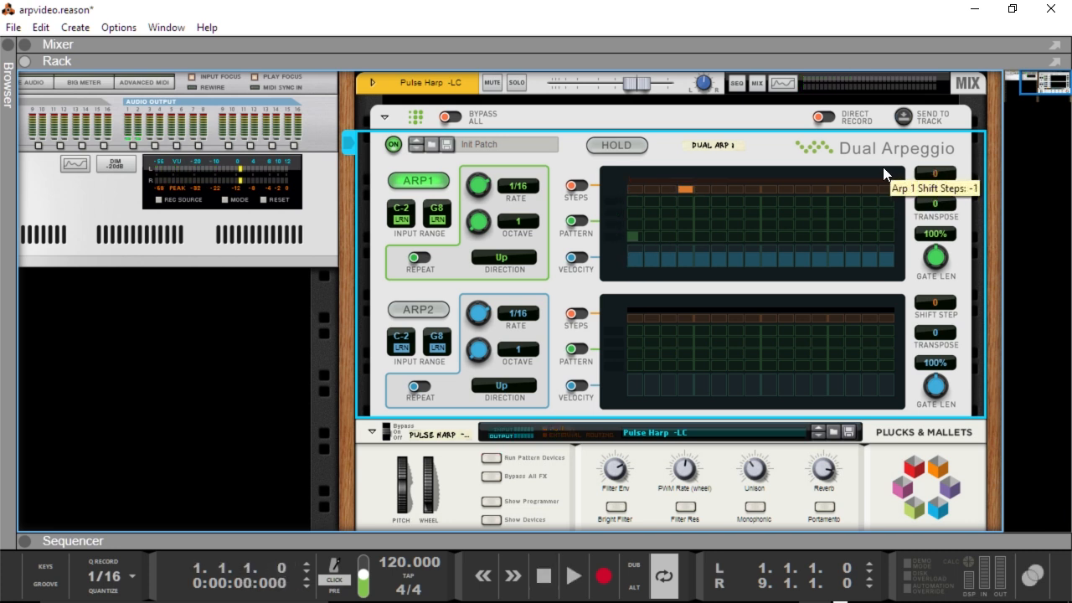
{"action": "left_click_drag", "start_coordinate": [884, 169], "coordinate": [870, 160]}
{"action": "key", "text": "space"}
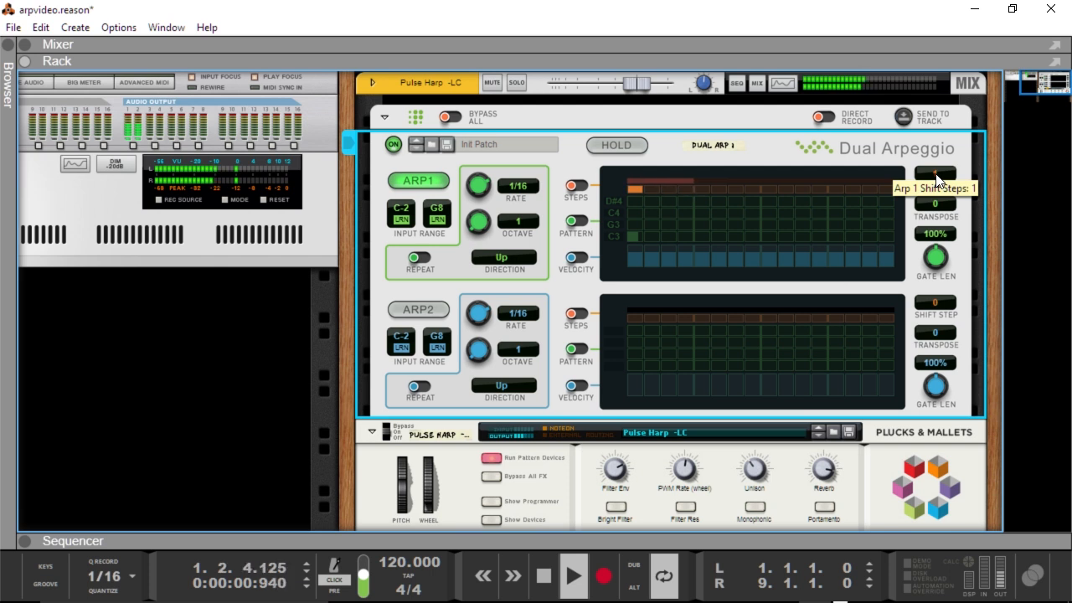
{"action": "mouse_move", "coordinate": [928, 175]}
{"action": "left_mouse_down"}
{"action": "mouse_move", "coordinate": [939, 172]}
{"action": "mouse_move", "coordinate": [904, 165]}
{"action": "mouse_move", "coordinate": [938, 181]}
{"action": "left_mouse_up"}
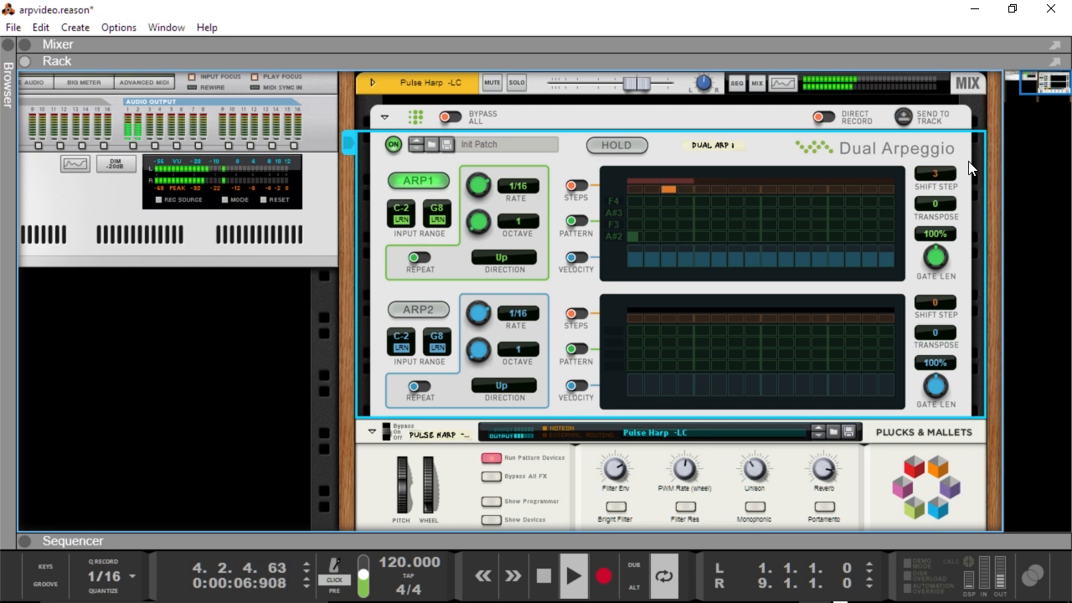
{"action": "key", "text": "space"}
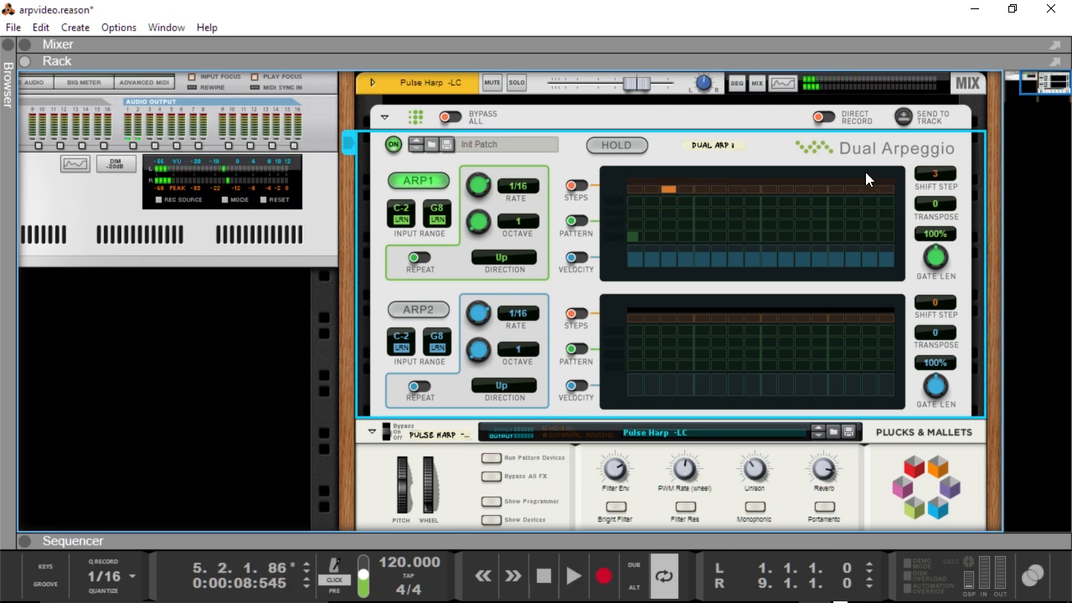
{"action": "key", "text": "KP_0"}
{"action": "left_click_drag", "start_coordinate": [944, 175], "coordinate": [934, 188]}
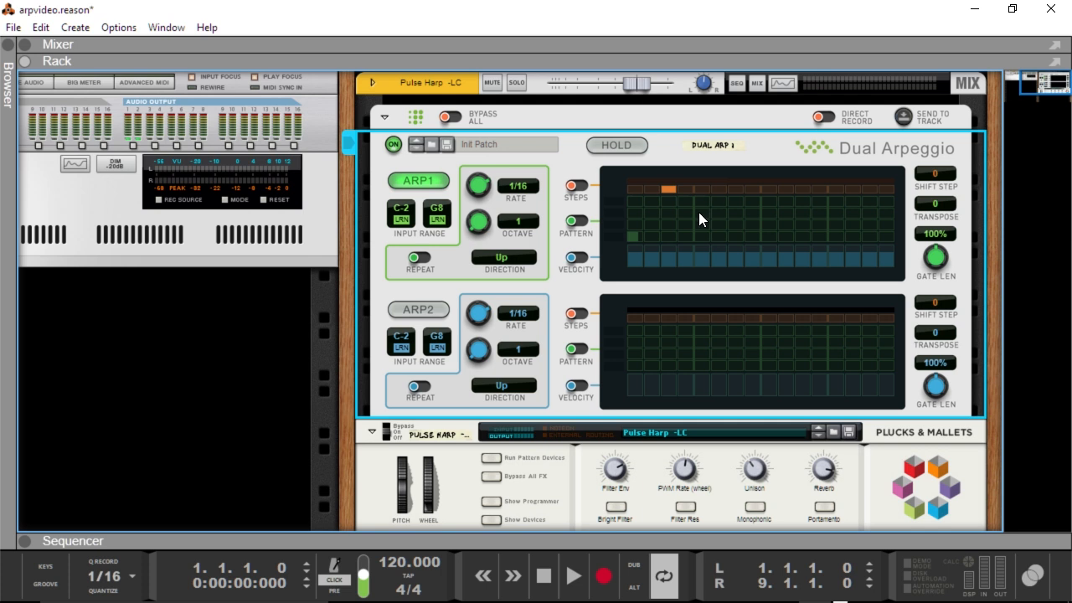
- Turn on ARP1 Steps and play the progression with the four-step sequence
{"action": "left_click", "coordinate": [577, 185]}
{"action": "key", "text": "space"}
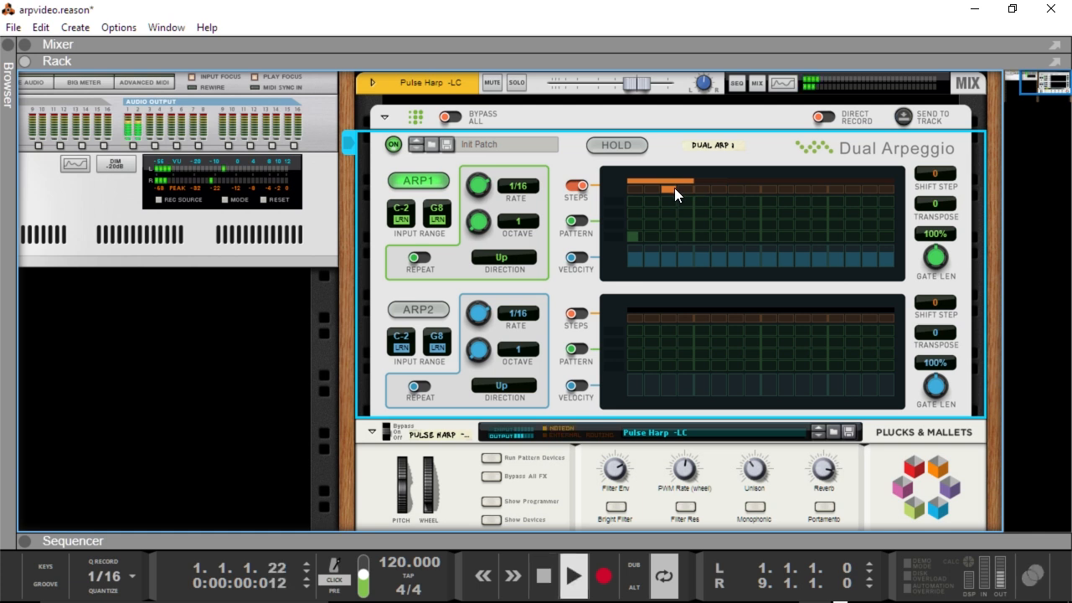
{"action": "key", "text": "space"}
{"action": "key", "text": "KP_0"}
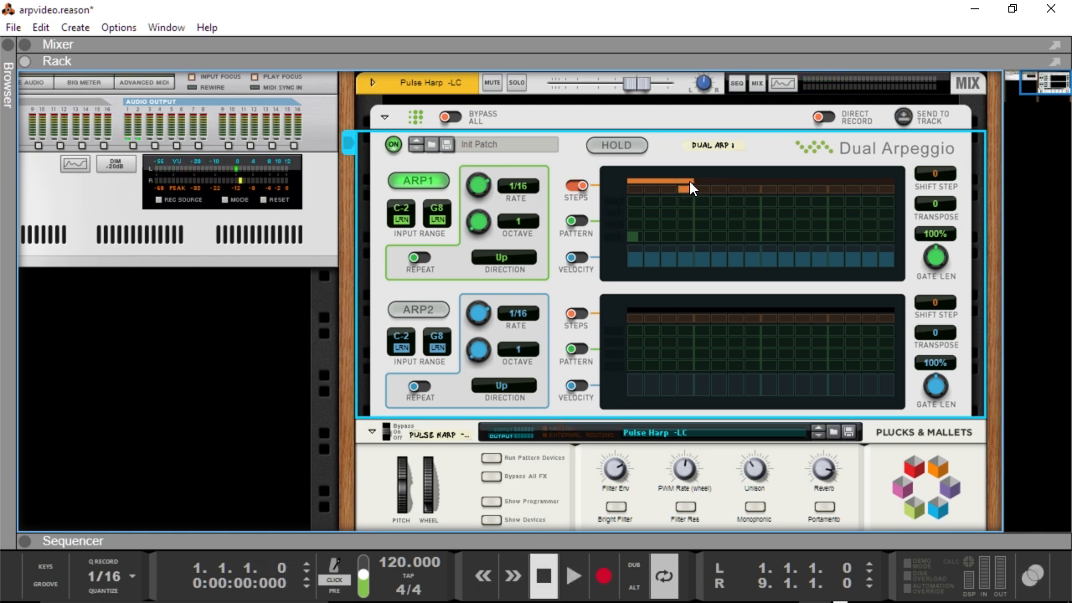
{"action": "key", "text": "space"}
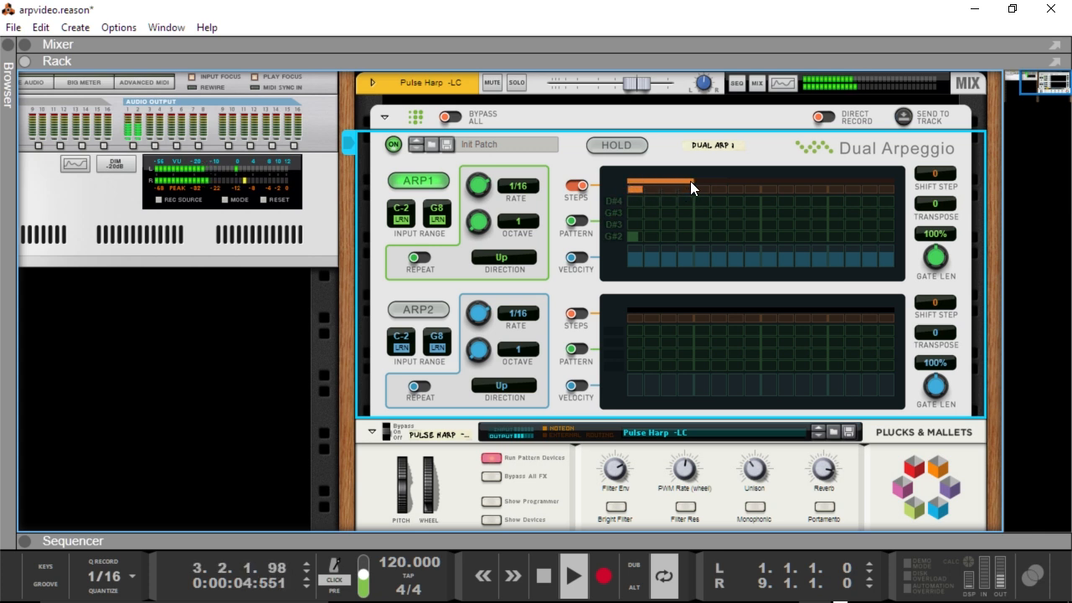
{"action": "key", "text": "space"}
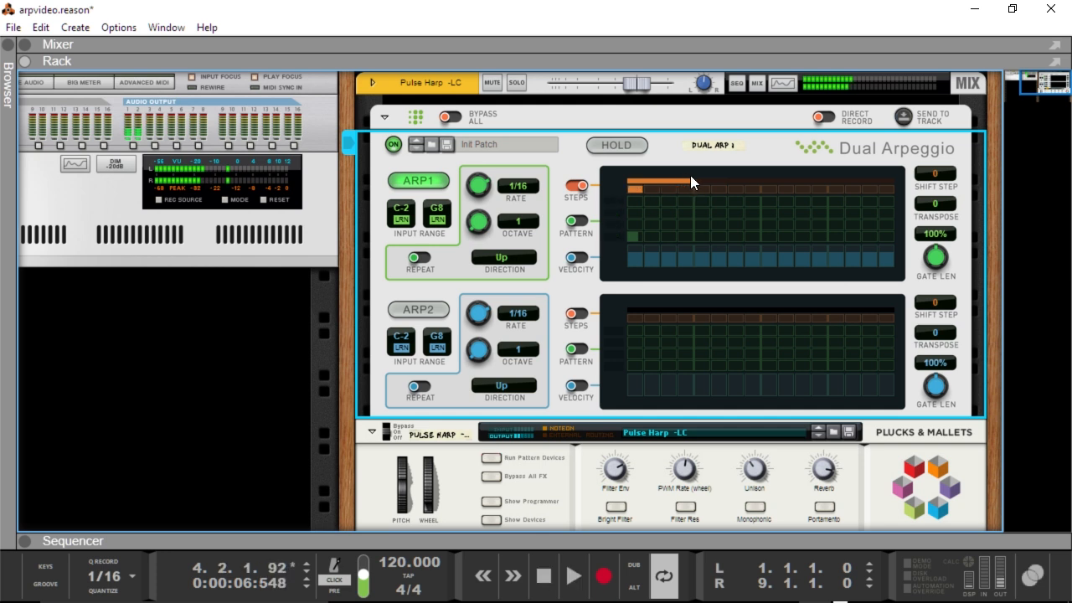
- Extend the ARP1 step sequence to eight steps and play it from the song start
{"action": "key", "text": "KP_0"}
{"action": "left_click_drag", "start_coordinate": [690, 179], "coordinate": [731, 206]}
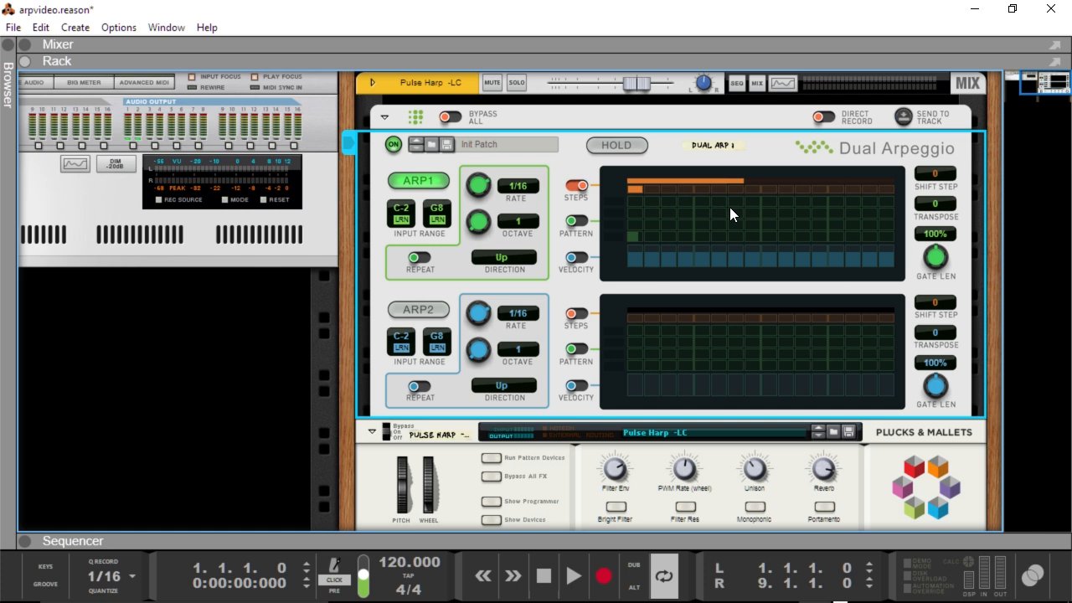
{"action": "key", "text": "space"}
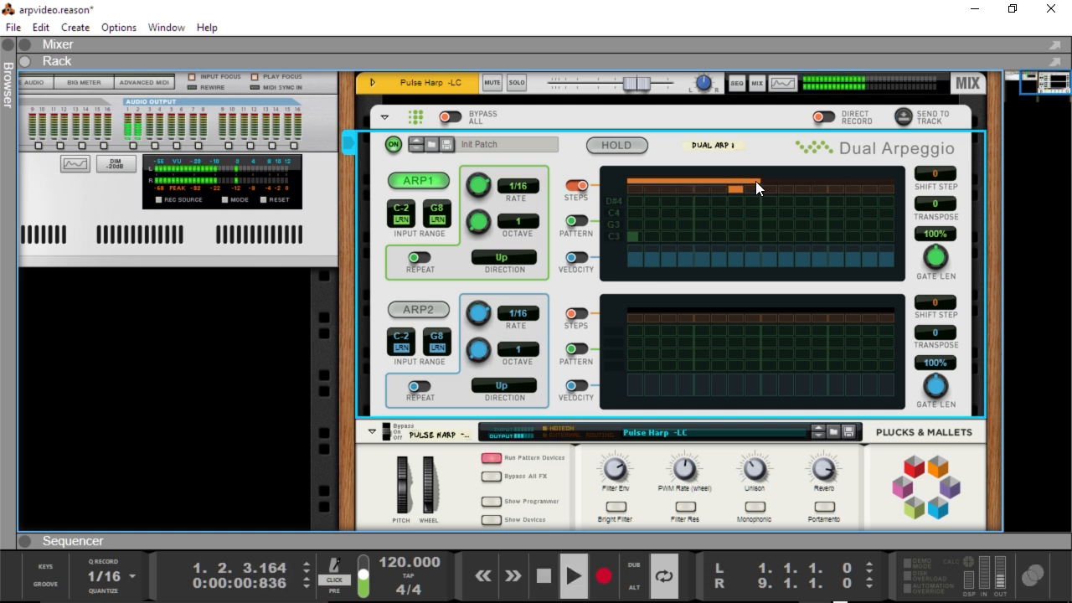
{"action": "key", "text": "space"}
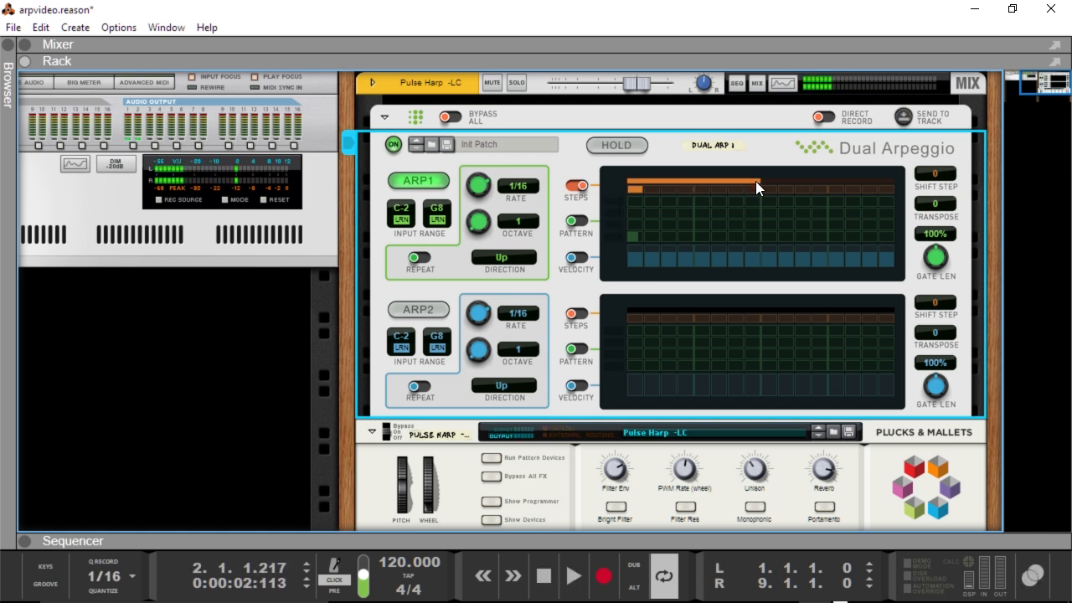
{"action": "key", "text": "KP_0"}
- Shorten the ARP1 step sequence to seven steps and on to six steps, playing each length
{"action": "left_click_drag", "start_coordinate": [755, 181], "coordinate": [732, 189]}
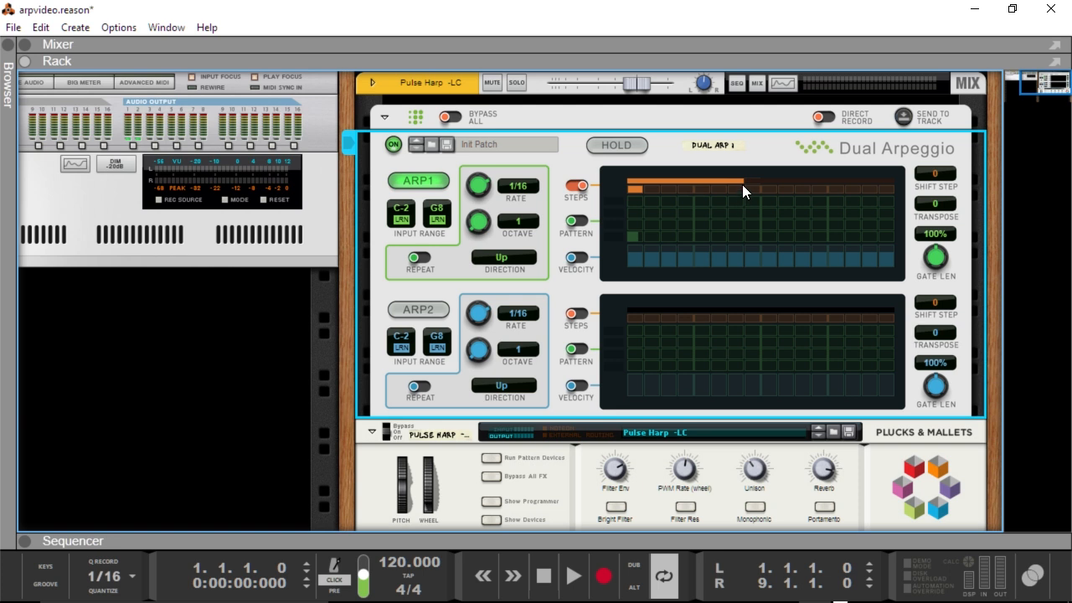
{"action": "key", "text": "space"}
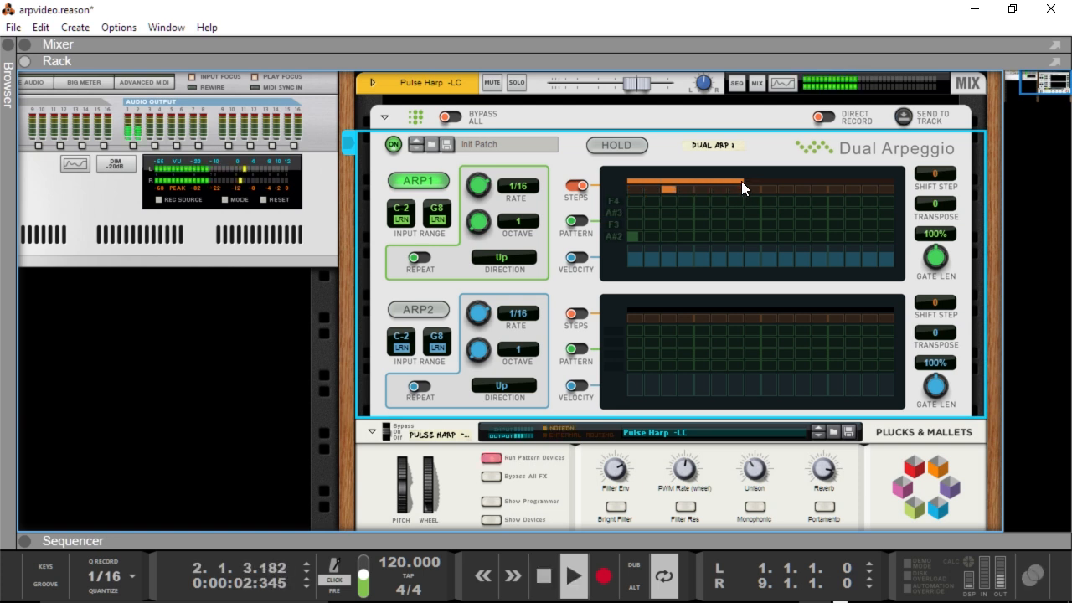
{"action": "key", "text": "space"}
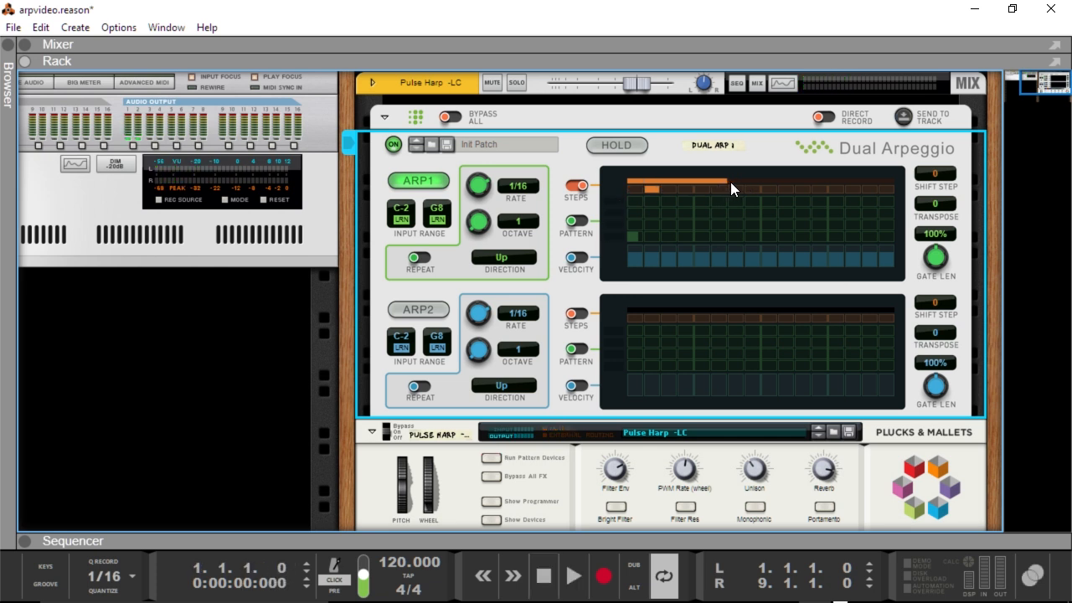
{"action": "key", "text": "space"}
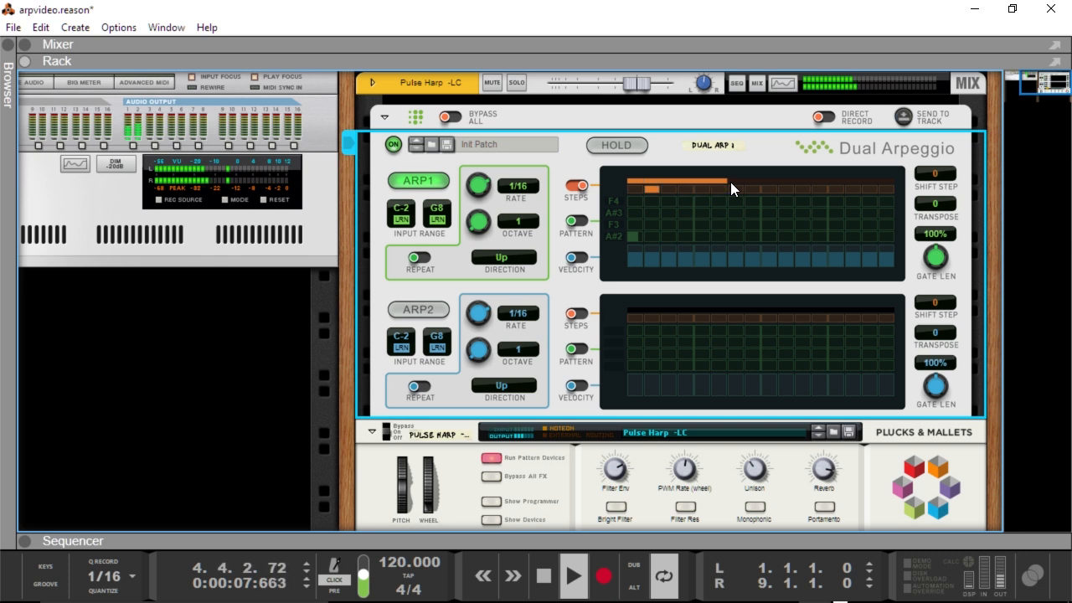
- Turn on ARP1 Velocity, accent steps 1 and 4 over steps 2, 3, 5 and 6, and audition the pattern
{"action": "key", "text": "space"}
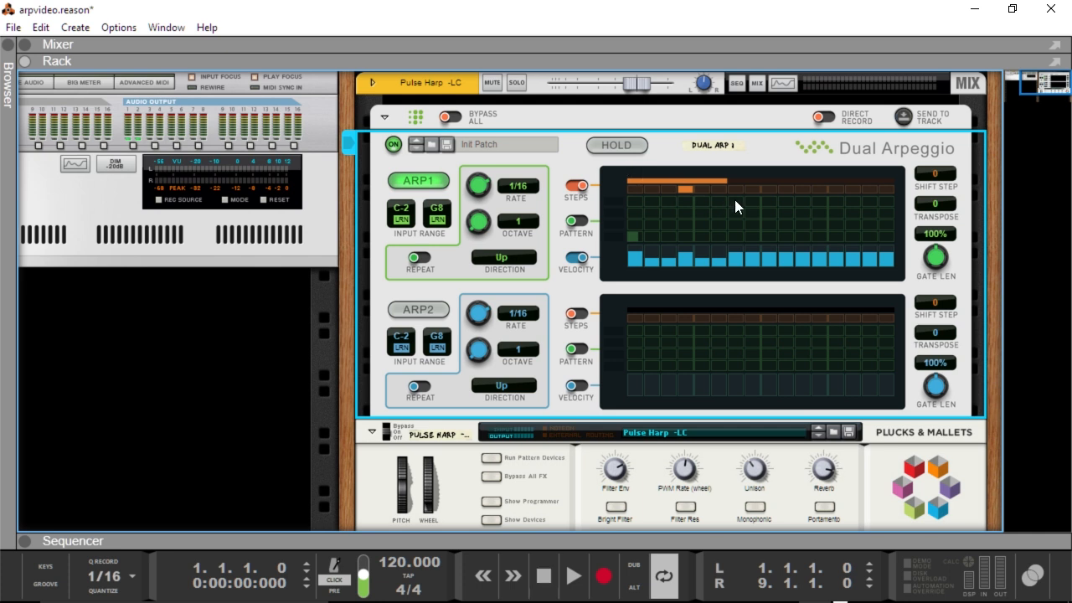
{"action": "key", "text": "space"}
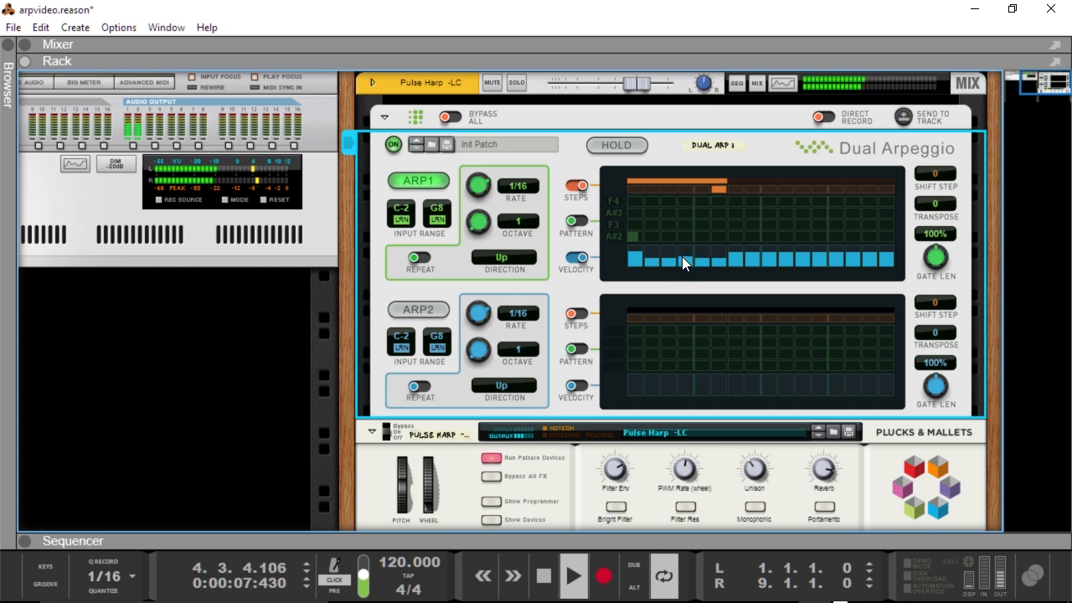
{"action": "left_click_drag", "start_coordinate": [681, 256], "coordinate": [651, 262]}
{"action": "key", "text": "space"}
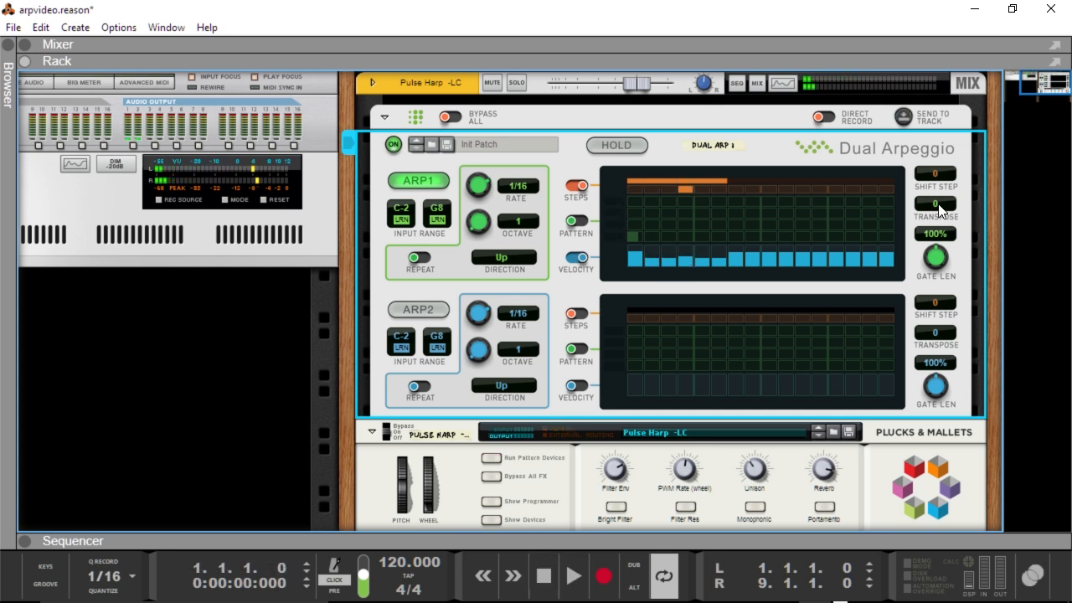
{"action": "left_click_drag", "start_coordinate": [936, 204], "coordinate": [812, 197]}
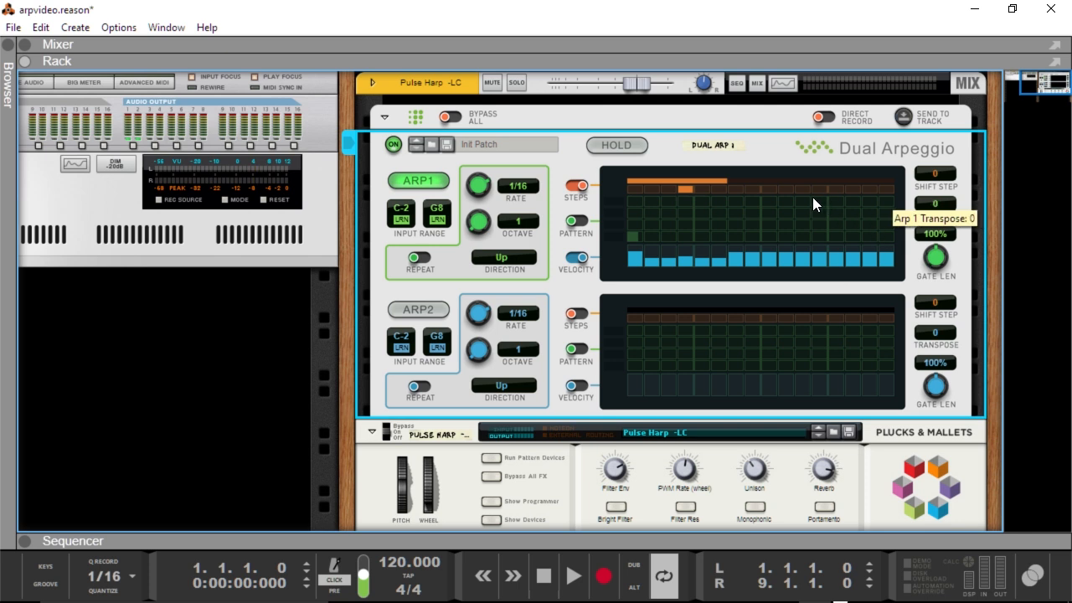
- Switch ARP1 Pattern on and off again, then play the progression with it off
{"action": "left_click", "coordinate": [577, 222]}
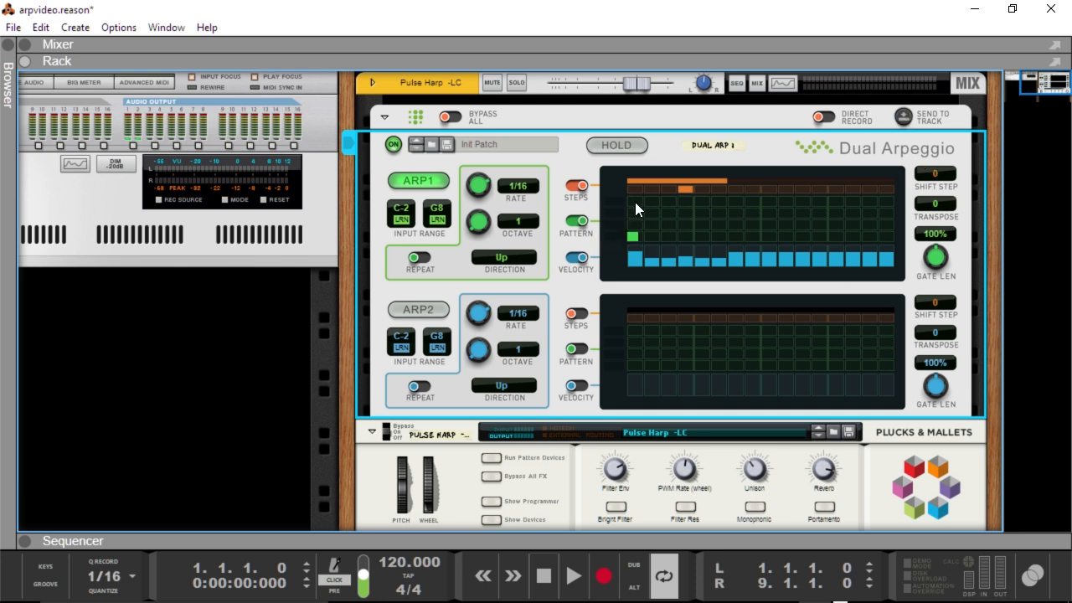
{"action": "left_click", "coordinate": [577, 221]}
{"action": "key", "text": "space"}
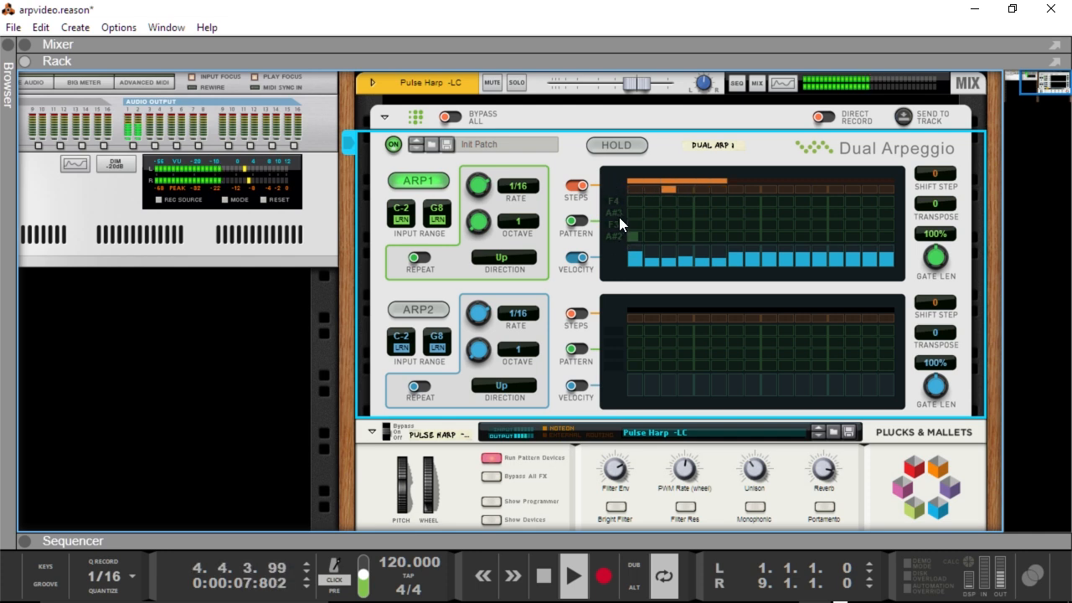
{"action": "key", "text": "space"}
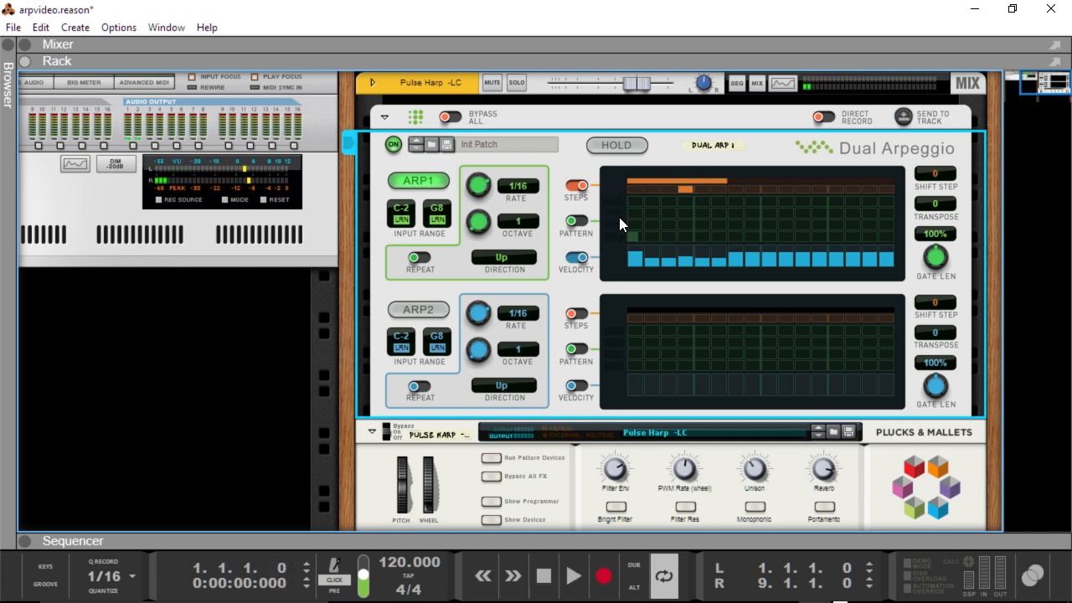
- Set the right loop locator to bar 5 in the sequencer and play the shortened loop
{"action": "double_click", "coordinate": [574, 543]}
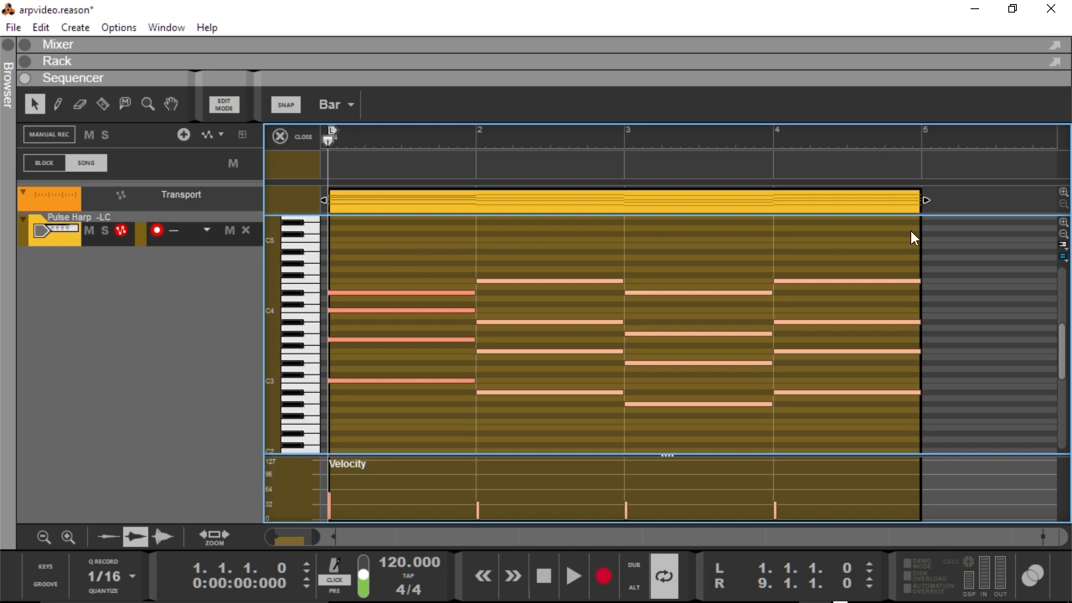
{"action": "left_click", "coordinate": [928, 135], "text": "alt"}
{"action": "double_click", "coordinate": [429, 61]}
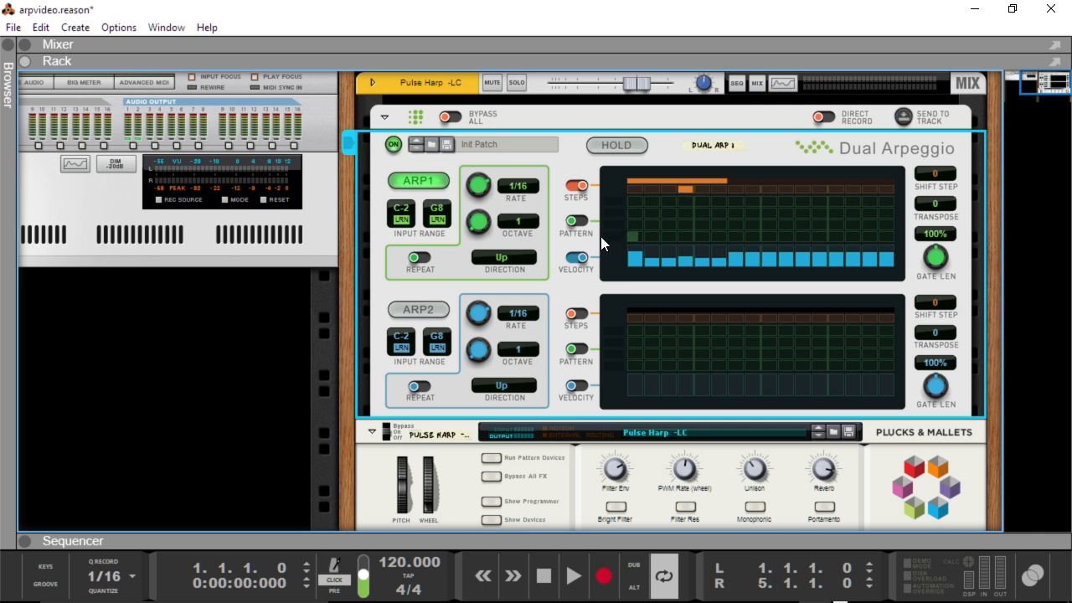
{"action": "key", "text": "space"}
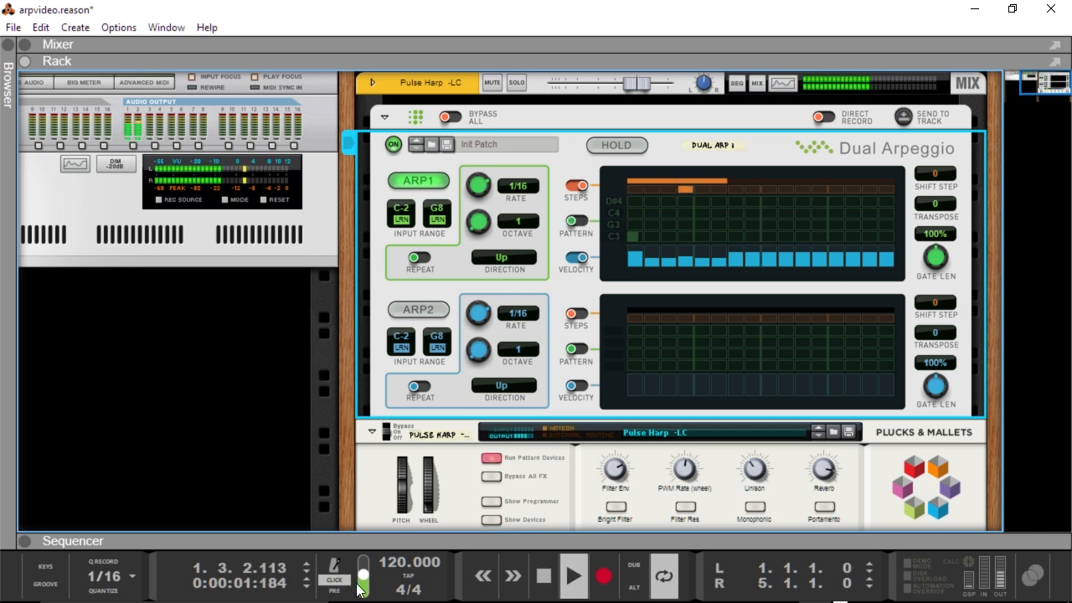
- Turn on ARP1 Pattern, clear the note on its first step and play the progression with an empty pattern grid
{"action": "left_click", "coordinate": [577, 221]}
{"action": "key", "text": "space"}
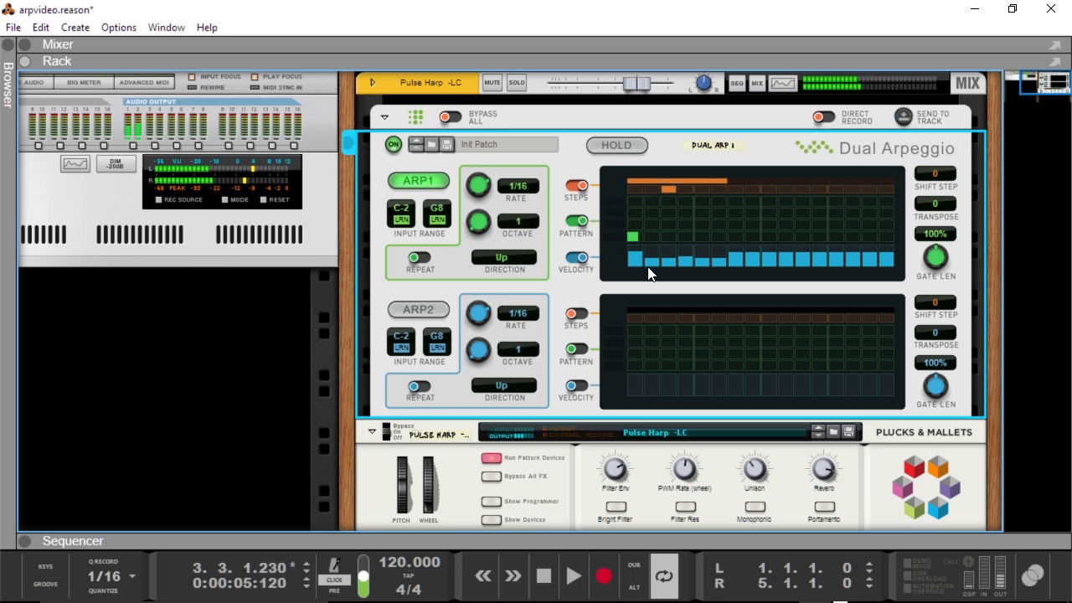
{"action": "key", "text": "KP_0"}
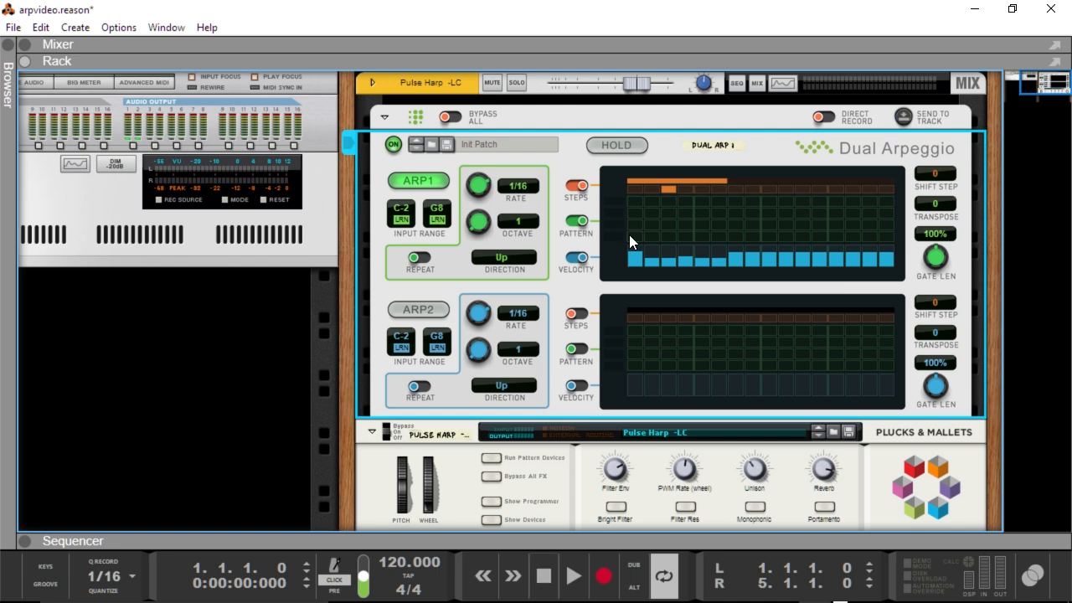
{"action": "key", "text": "space"}
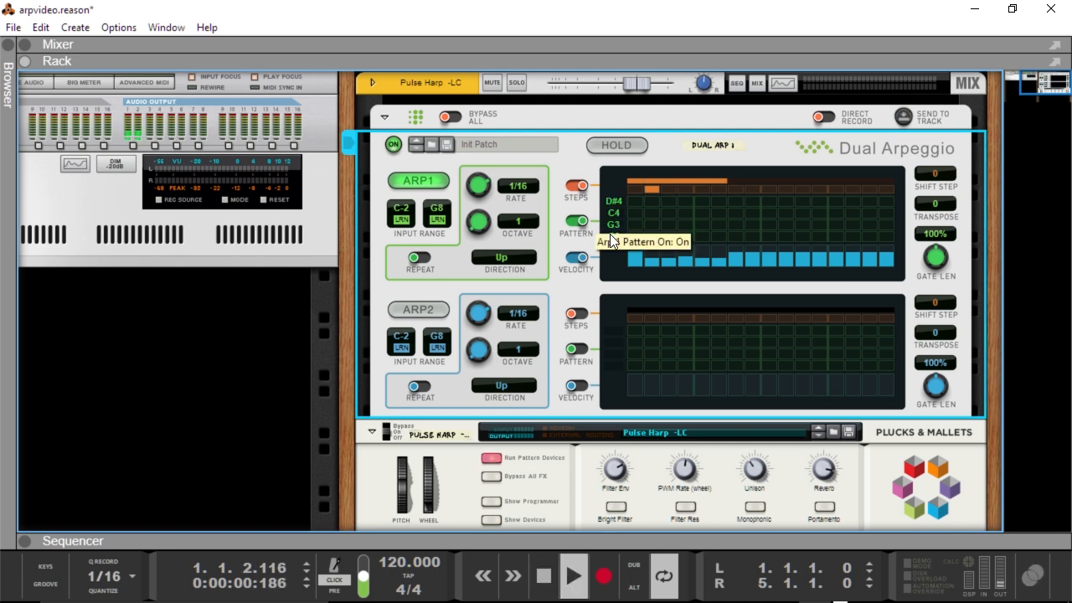
{"action": "key", "text": "space"}
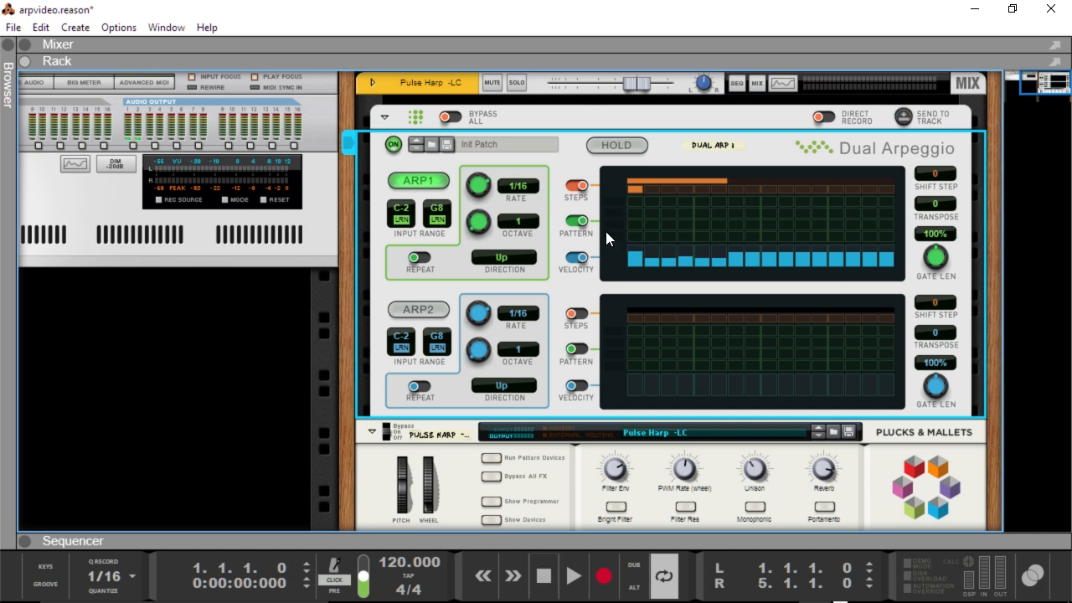
- Audition an ARP1 pattern with short lowest-row notes on steps 1, 3 and 5 and a full second-row note on step 4
{"action": "left_click", "coordinate": [630, 236]}
{"action": "key", "text": "space"}
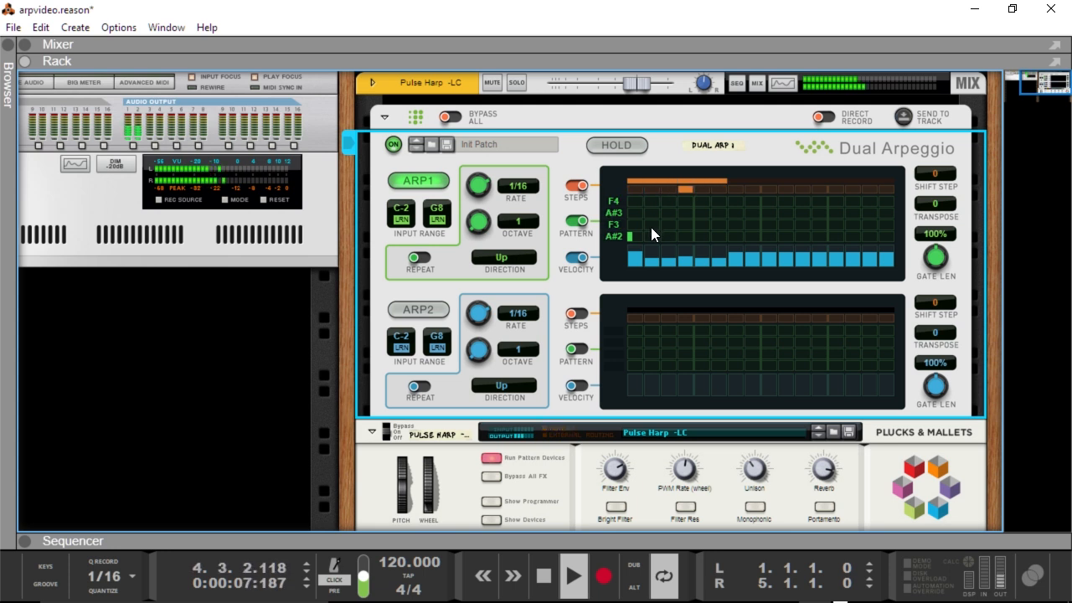
{"action": "left_click", "coordinate": [663, 236]}
{"action": "left_click", "coordinate": [696, 236]}
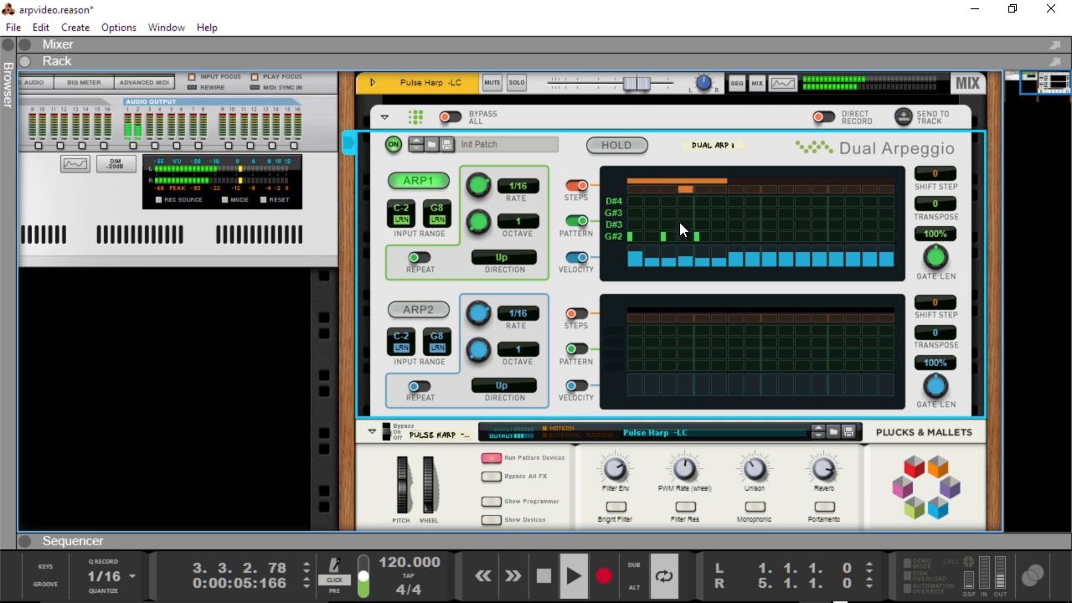
{"action": "left_click", "coordinate": [689, 224]}
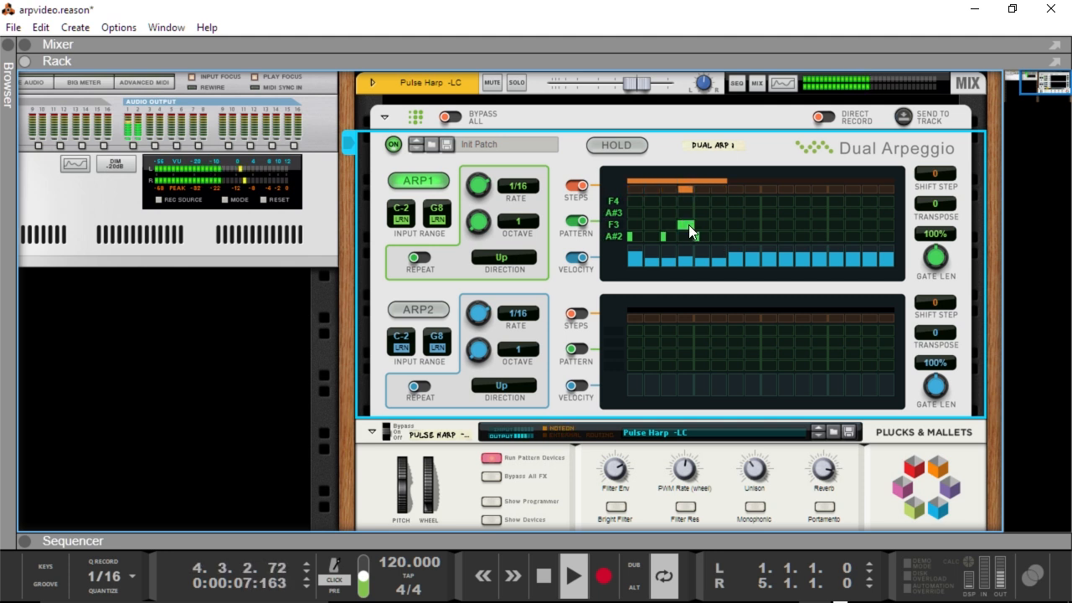
{"action": "key", "text": "space"}
{"action": "left_click", "coordinate": [683, 223]}
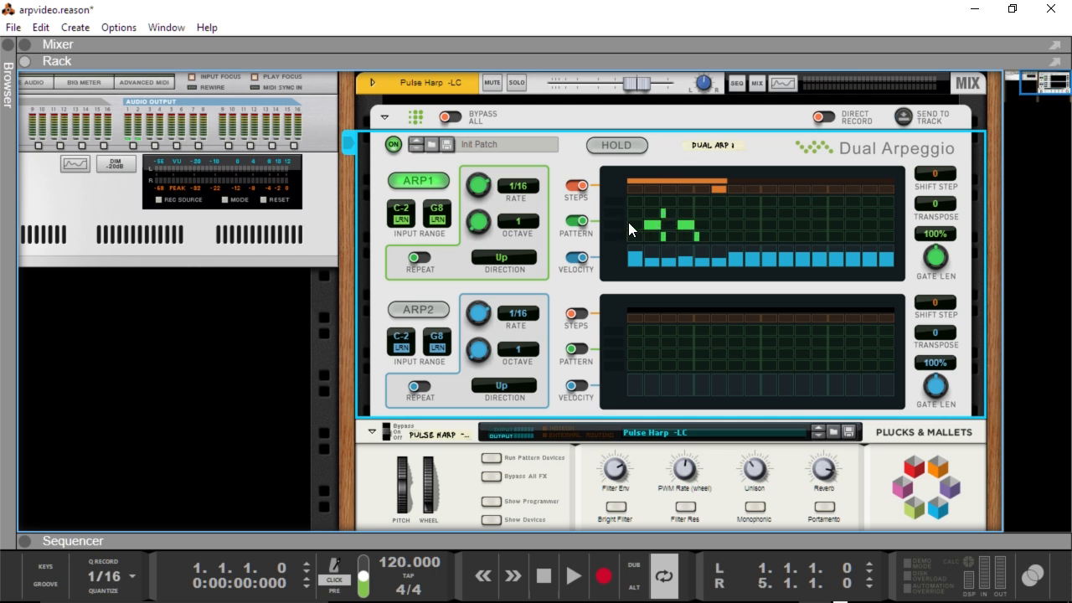
- Play the progression with ARP1 Pattern off for comparison and turn Pattern back on
{"action": "left_click", "coordinate": [582, 222]}
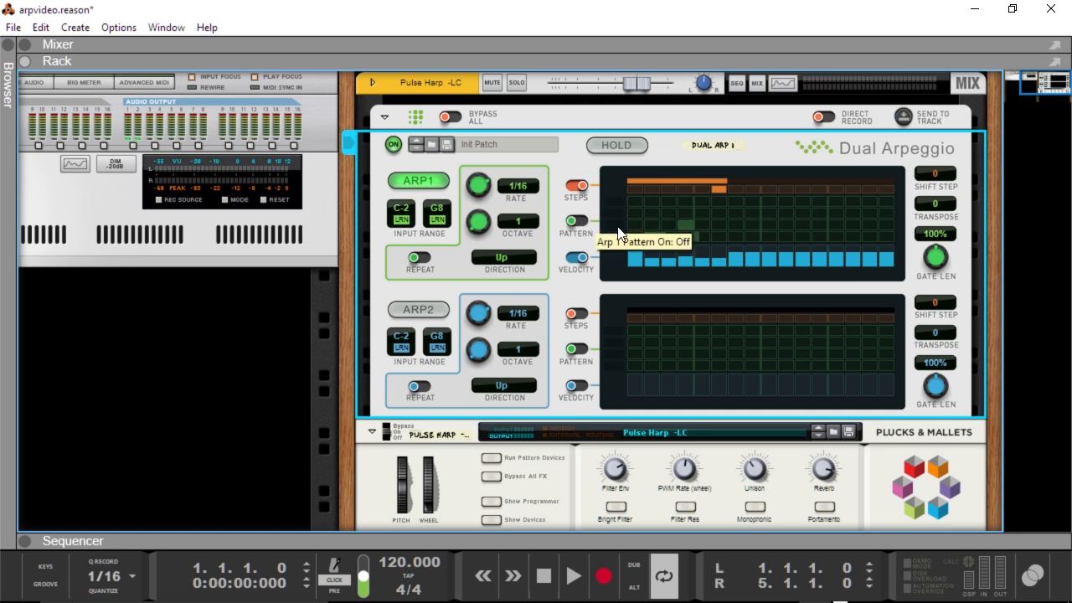
{"action": "key", "text": "space"}
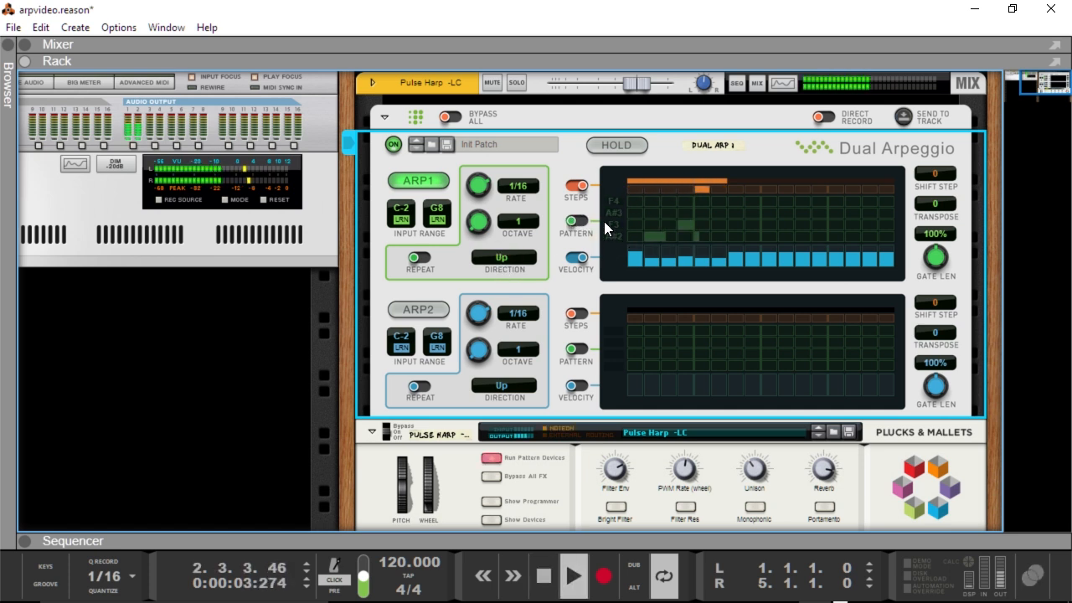
{"action": "key", "text": "space"}
{"action": "left_click", "coordinate": [578, 221]}
- Clear the notes from the ARP1 pattern grid
{"action": "left_click", "coordinate": [649, 225]}
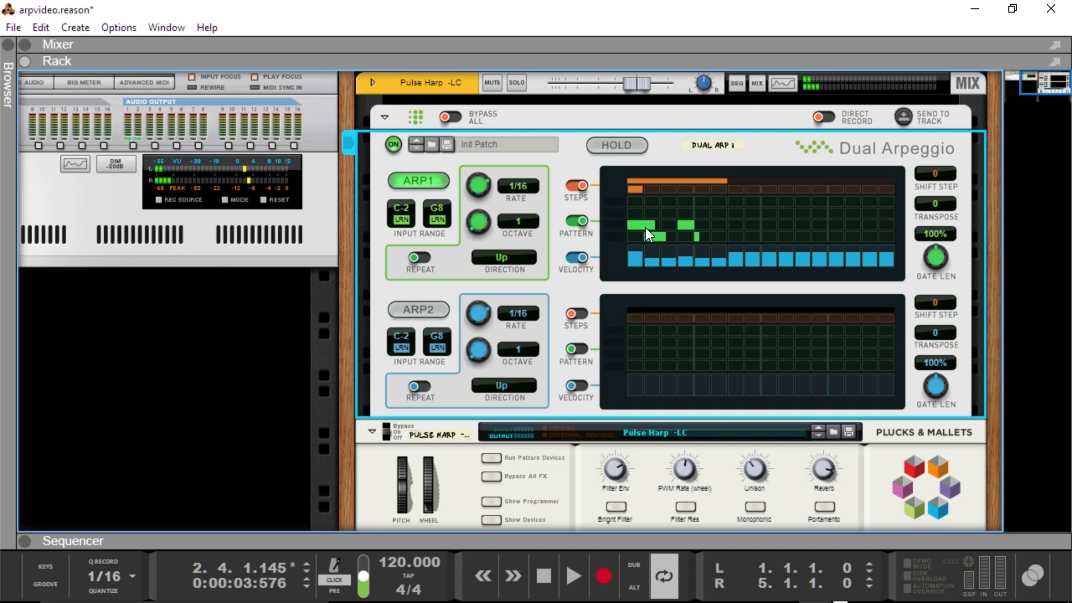
{"action": "left_click", "coordinate": [646, 226]}
{"action": "left_click", "coordinate": [683, 224]}
{"action": "left_click", "coordinate": [695, 236]}
- Examine the notes of the four-bar chord clip in the sequencer and return to the rack
{"action": "left_click_drag", "start_coordinate": [529, 540], "coordinate": [424, 84]}
{"action": "key", "text": "shift+Return"}
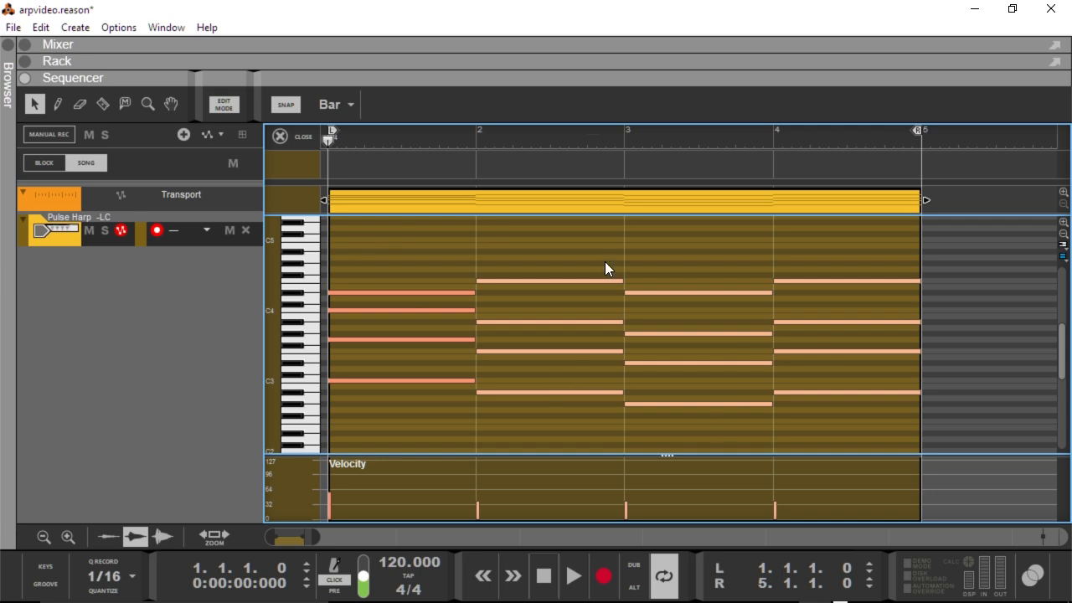
{"action": "left_click_drag", "start_coordinate": [508, 77], "coordinate": [614, 427]}
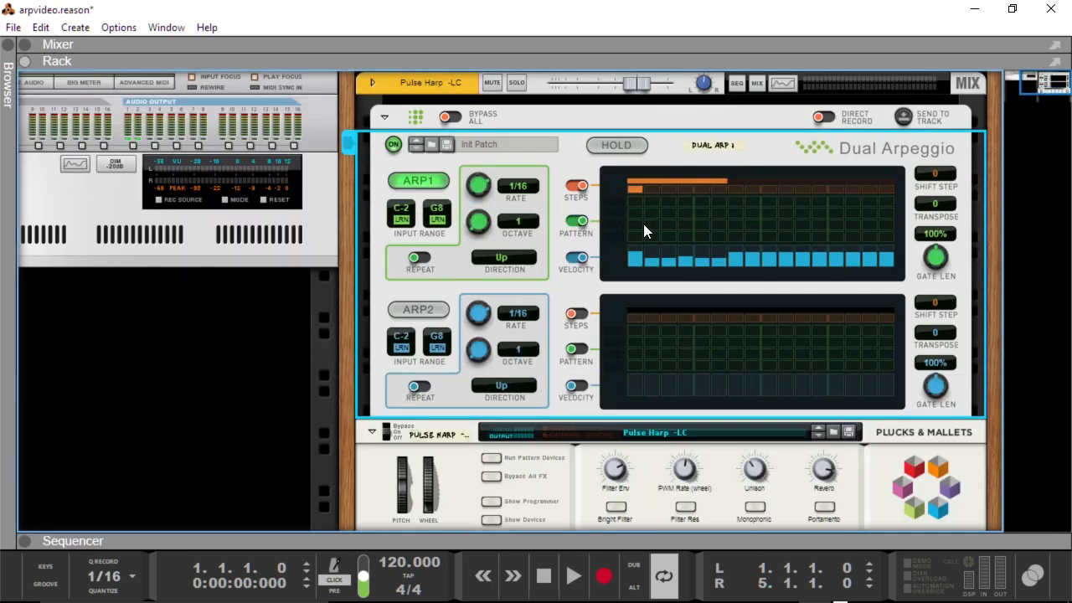
- During playback, build an ARP1 pattern with notes in step 1's lower three rows, short lowest-row notes on steps 2, 4 and 6, and a third-row note on step 2
{"action": "key", "text": "space"}
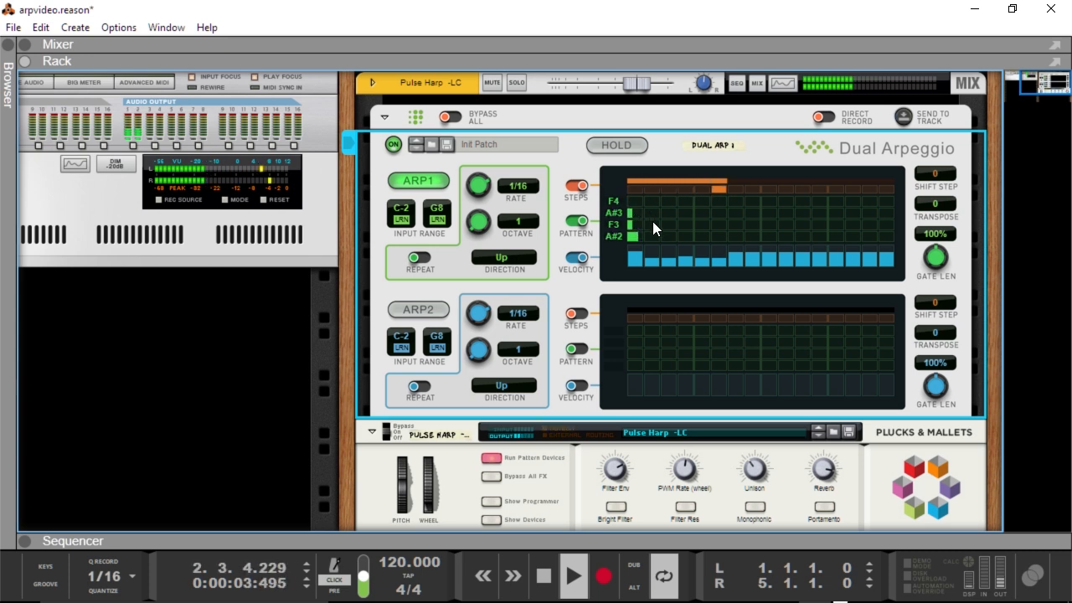
{"action": "left_click", "coordinate": [651, 237]}
{"action": "left_click", "coordinate": [681, 237]}
{"action": "left_click", "coordinate": [715, 236]}
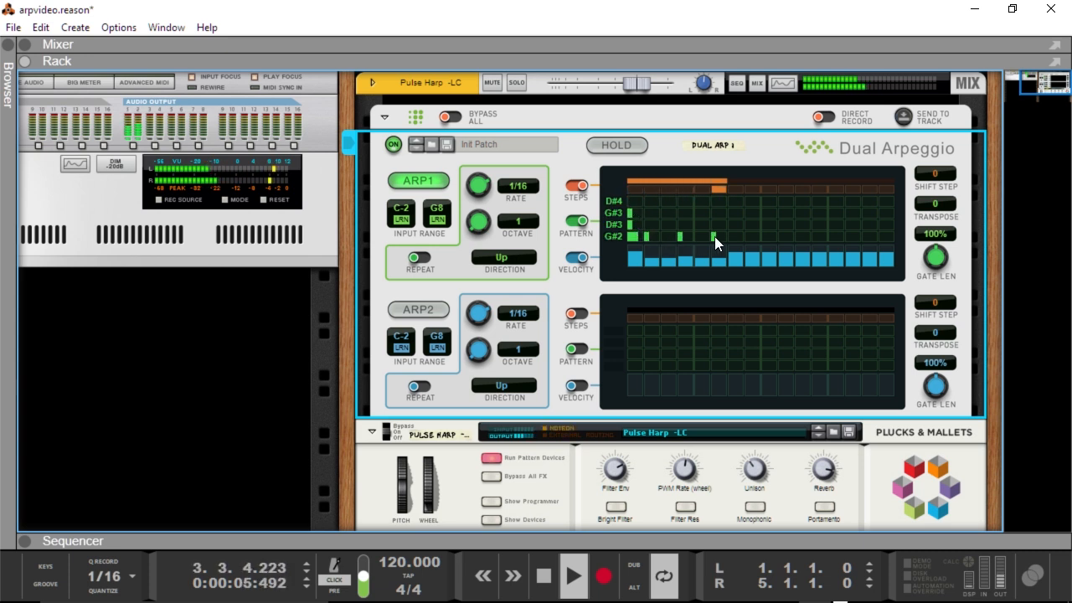
{"action": "left_click", "coordinate": [658, 213]}
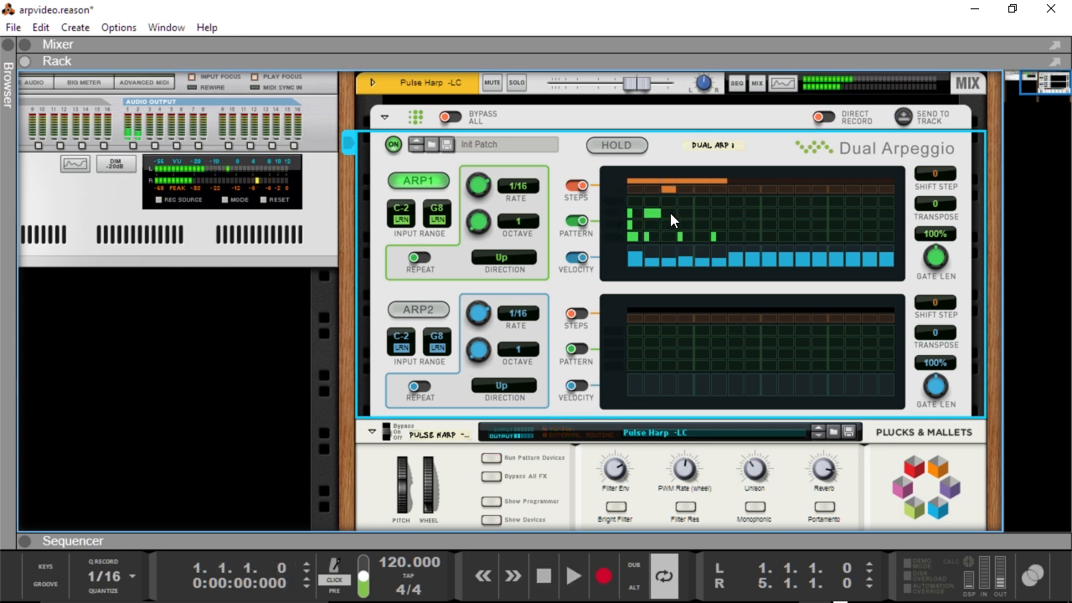
- During playback, add a second-row note on step 5 and top-row notes on steps 6 and 1, and remove step 1's two middle notes
{"action": "key", "text": "space"}
{"action": "left_click", "coordinate": [698, 224]}
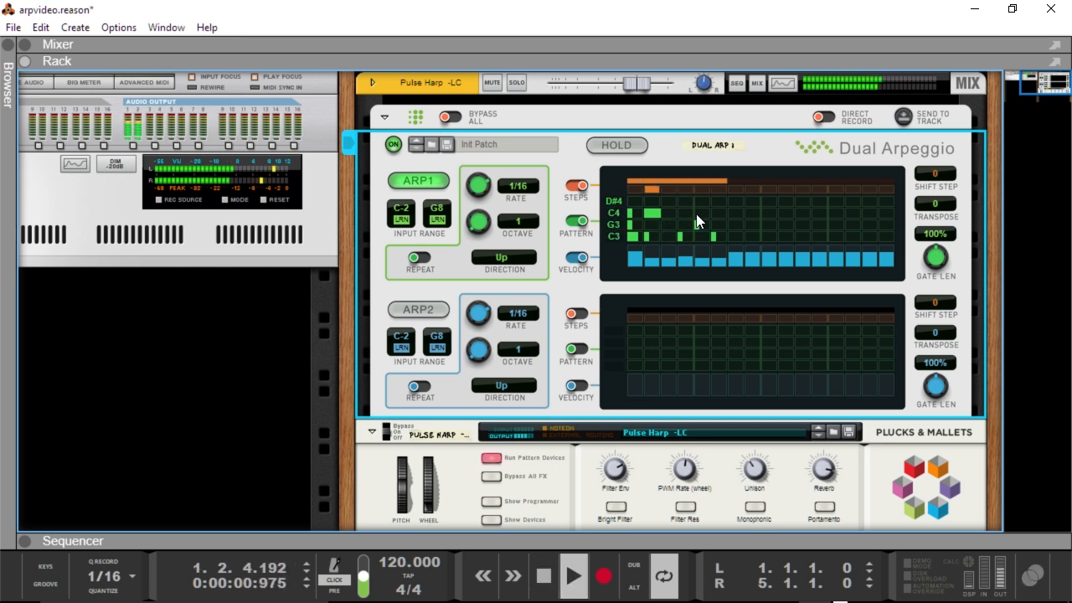
{"action": "left_click", "coordinate": [713, 201]}
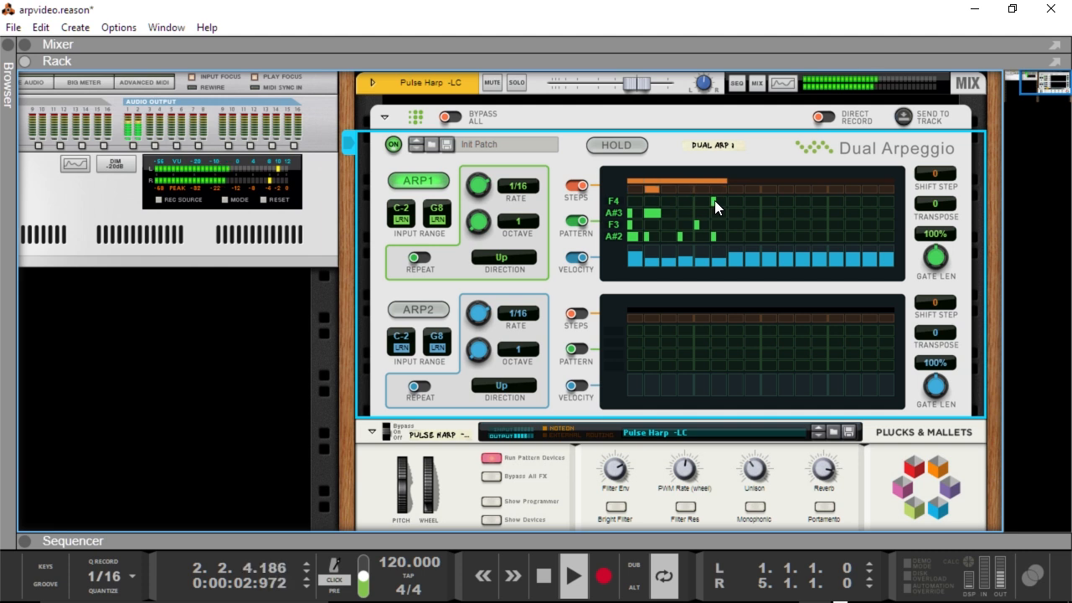
{"action": "left_click", "coordinate": [631, 213]}
{"action": "left_click", "coordinate": [630, 224]}
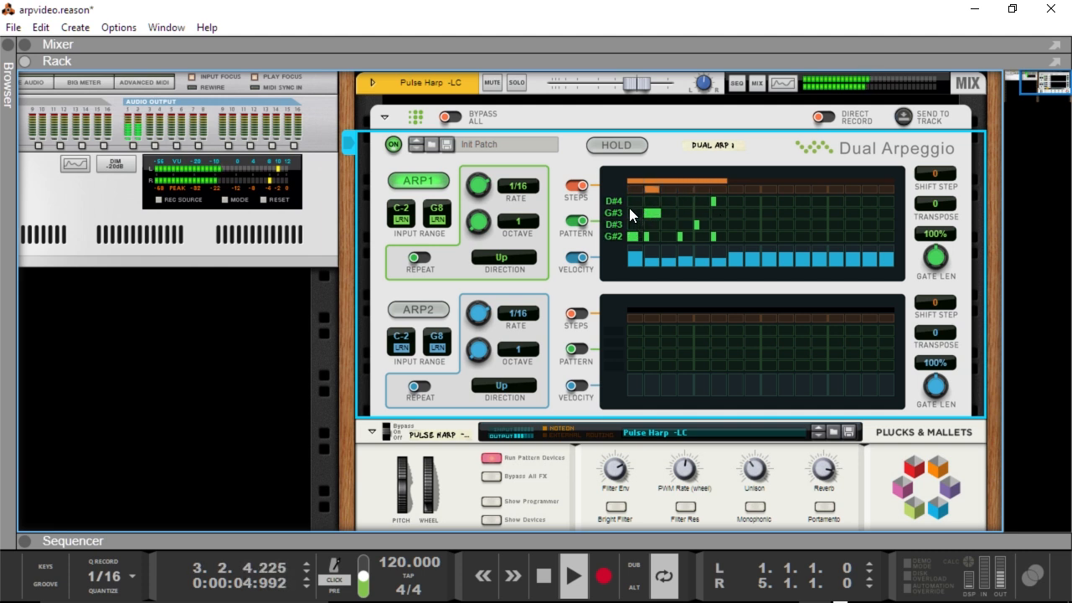
{"action": "left_click", "coordinate": [629, 203]}
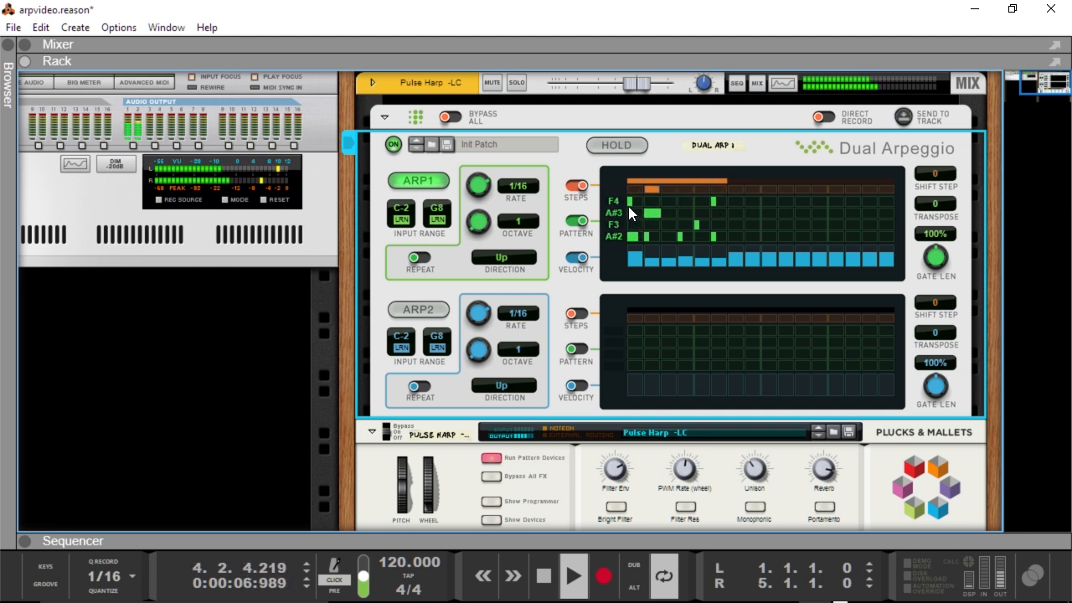
{"action": "key", "text": "space"}
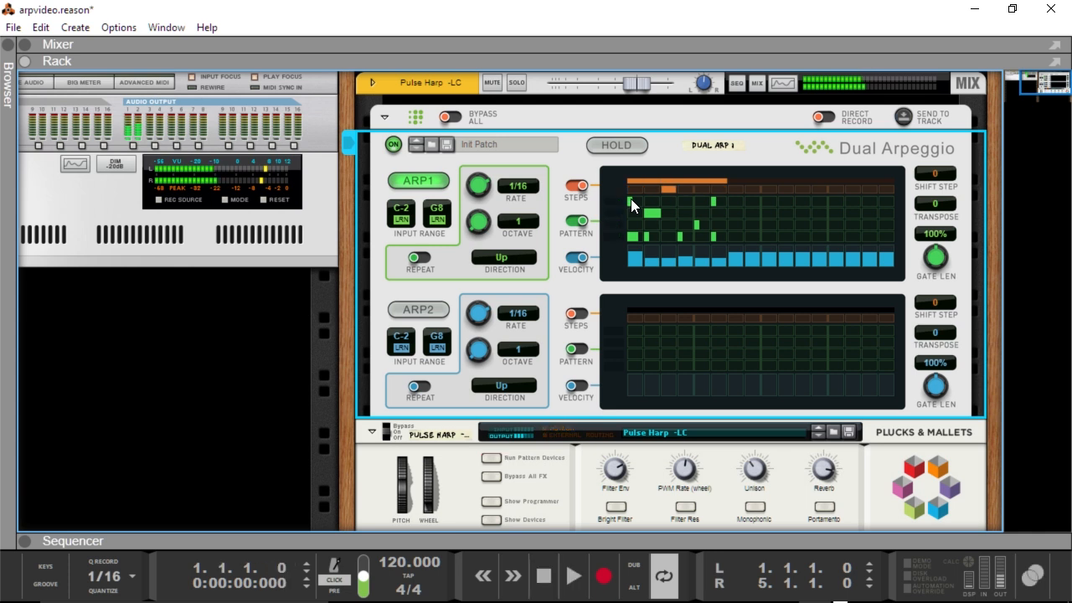
- Replace step 2's third-row note with third-row notes on steps 3 and 4 and a second-row note on step 3, and play the pattern
{"action": "left_click", "coordinate": [668, 215]}
{"action": "left_click", "coordinate": [669, 224]}
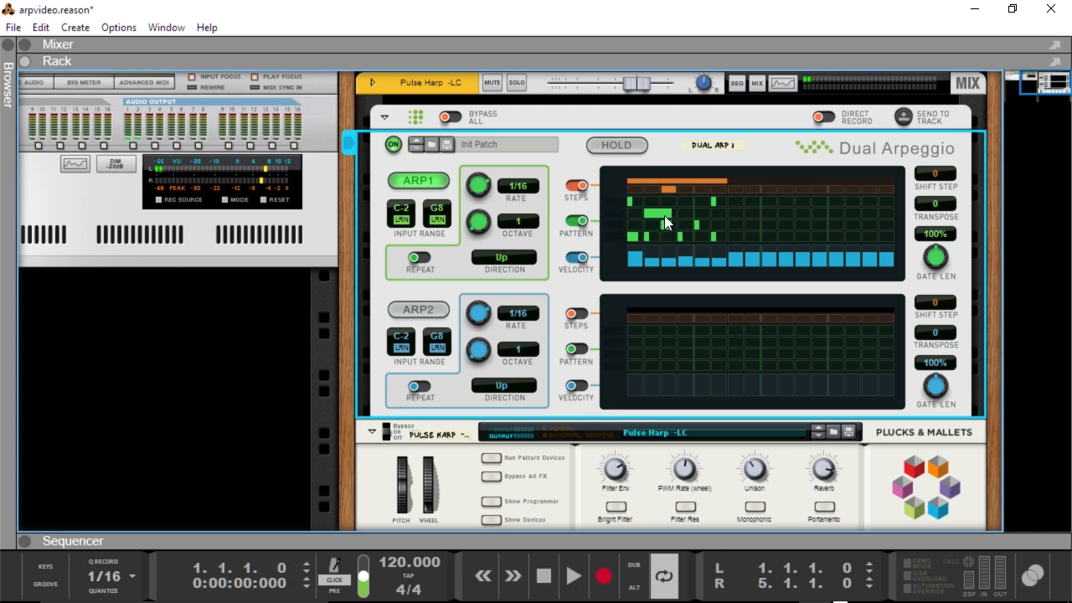
{"action": "left_click", "coordinate": [663, 213]}
{"action": "left_click", "coordinate": [656, 213]}
{"action": "key", "text": "space"}
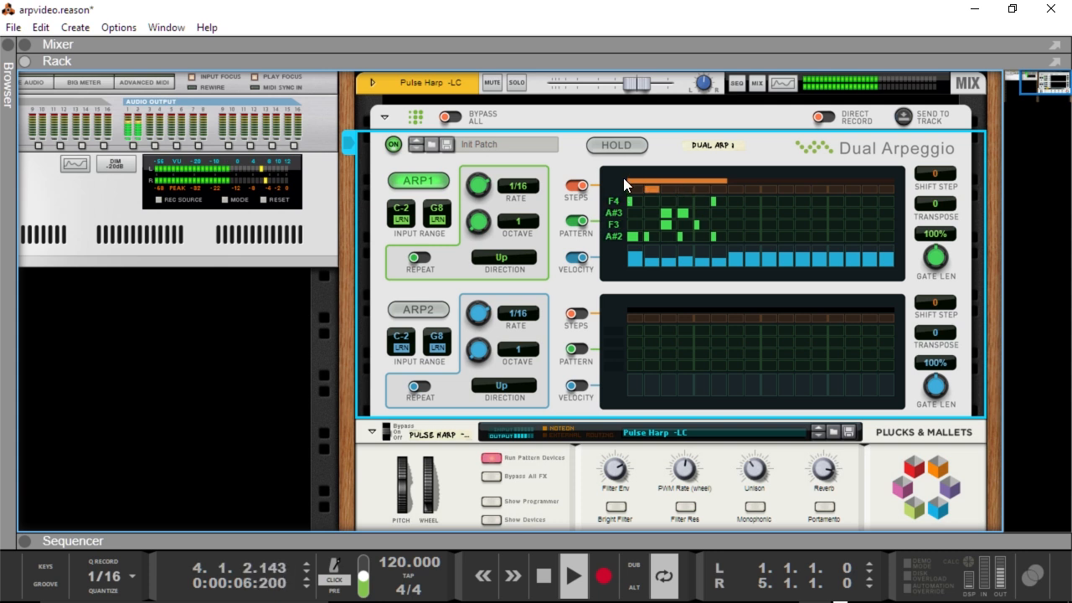
{"action": "key", "text": "space"}
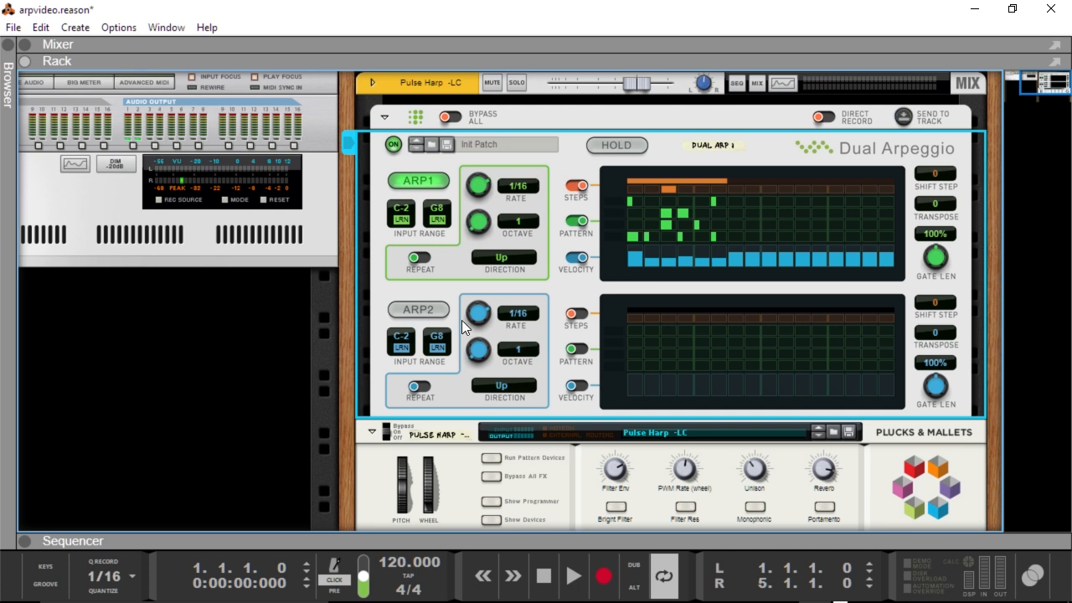
- Turn on ARP2 and check the chord clip in the sequencer before returning to the arpeggiator
{"action": "left_click", "coordinate": [416, 311]}
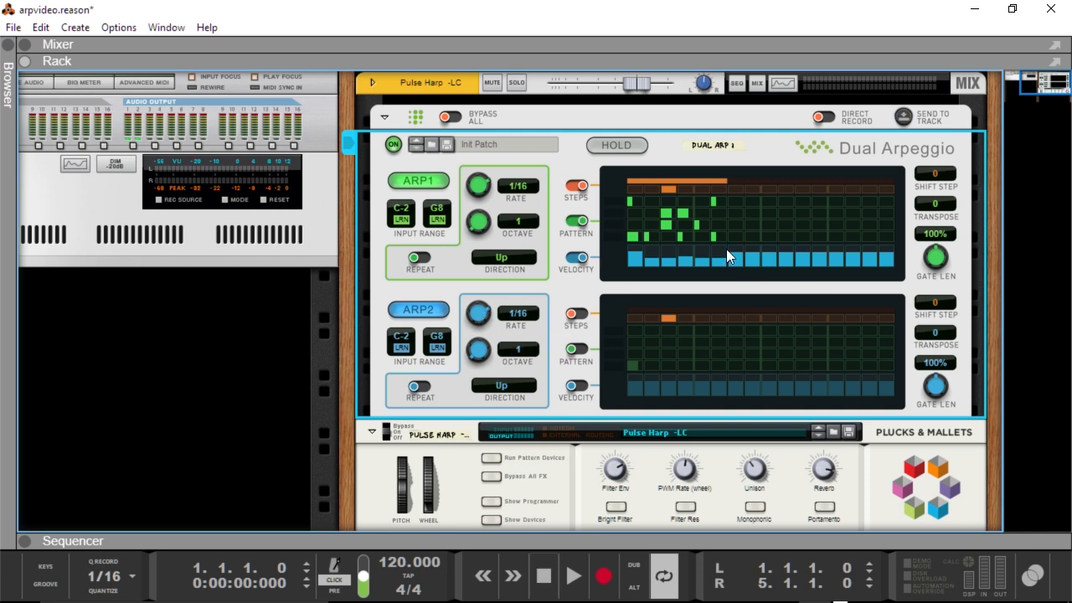
{"action": "left_click_drag", "start_coordinate": [543, 541], "coordinate": [366, 131]}
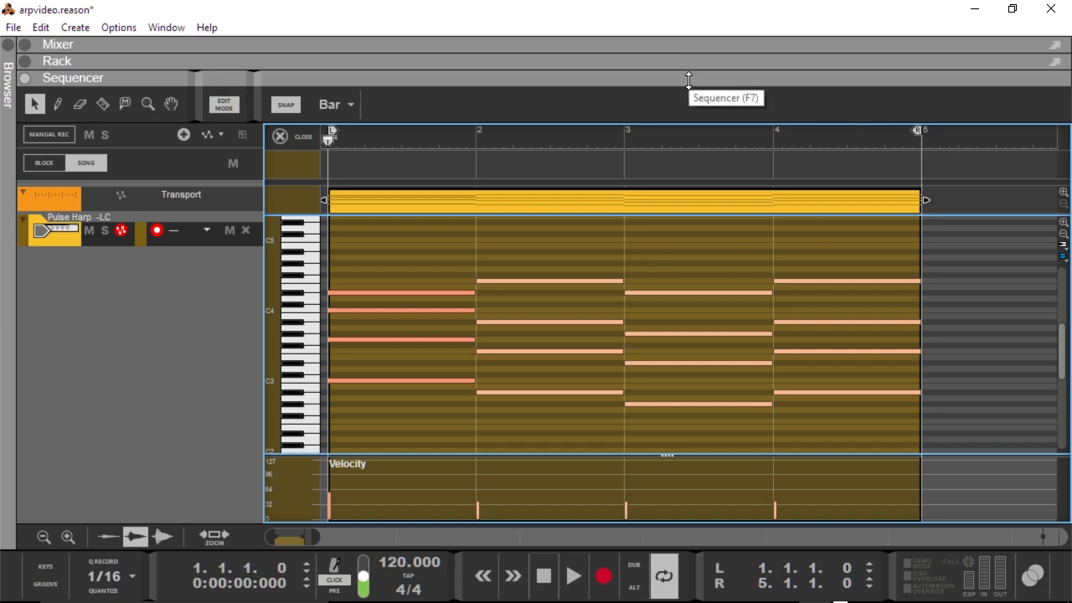
{"action": "left_click_drag", "start_coordinate": [691, 80], "coordinate": [684, 545]}
{"action": "scroll", "coordinate": [687, 296], "scroll_direction": "down", "scroll_amount": 2}
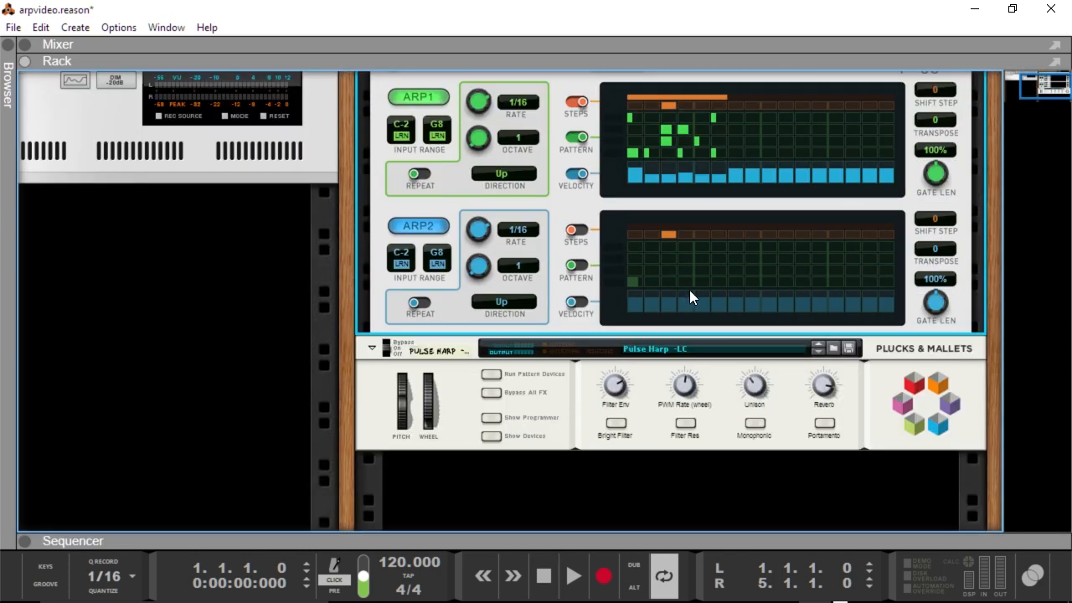
- Transpose ARP2 by -24 and build its eight-step pattern with lowest-row notes on every step and a third-row note on step 6
{"action": "left_click_drag", "start_coordinate": [940, 261], "coordinate": [910, 460]}
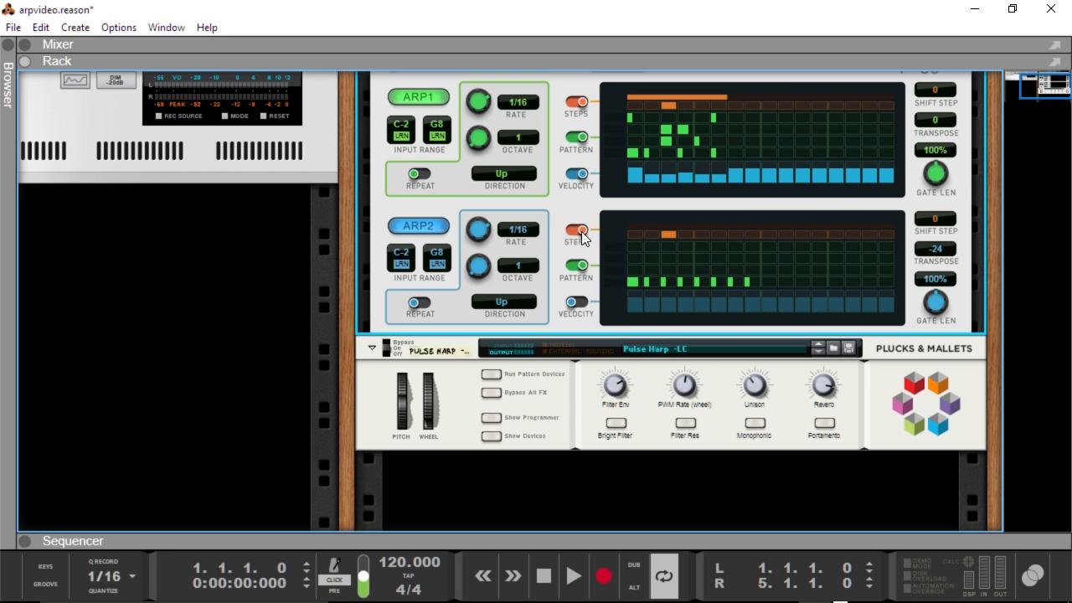
{"action": "left_click", "coordinate": [667, 234]}
{"action": "left_click_drag", "start_coordinate": [688, 226], "coordinate": [752, 226]}
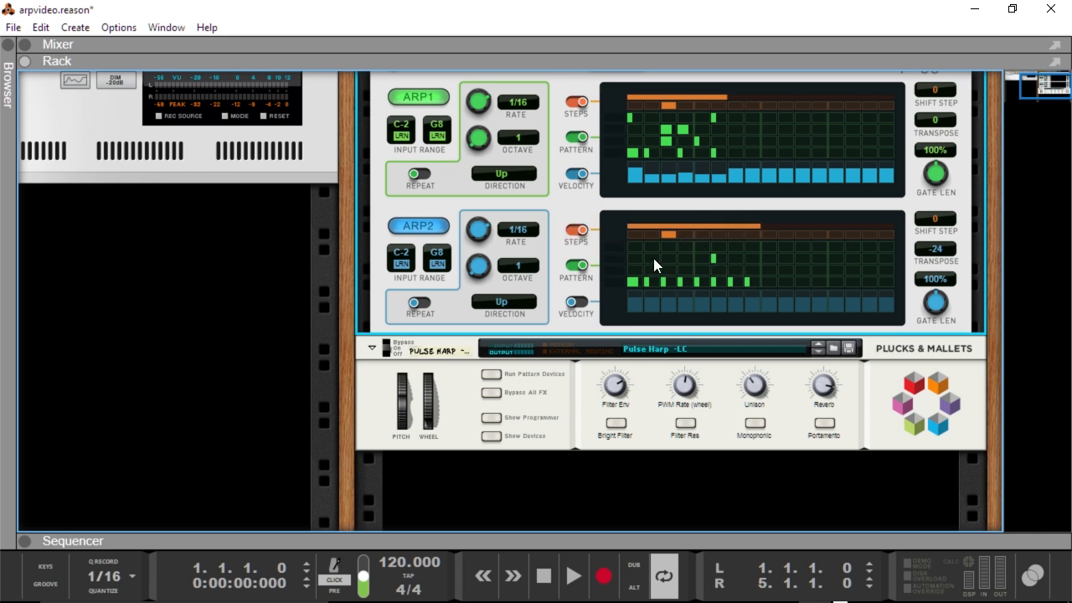
- Add a third-row note on ARP2's step 2 while both arpeggios play, and check the chord clip's notes in the sequencer
{"action": "key", "text": "space"}
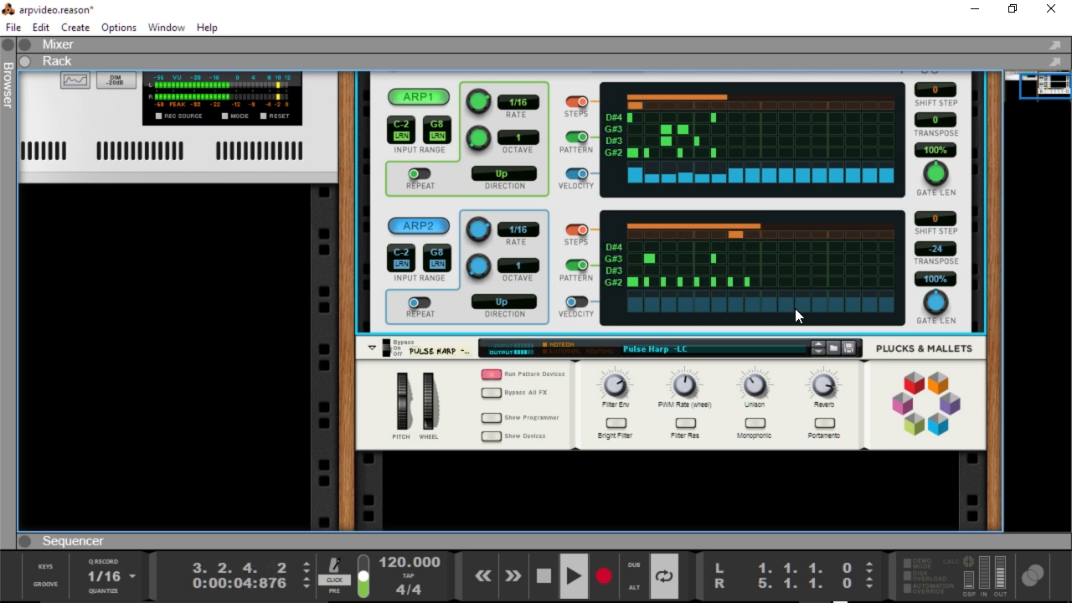
{"action": "left_click_drag", "start_coordinate": [509, 541], "coordinate": [447, 74]}
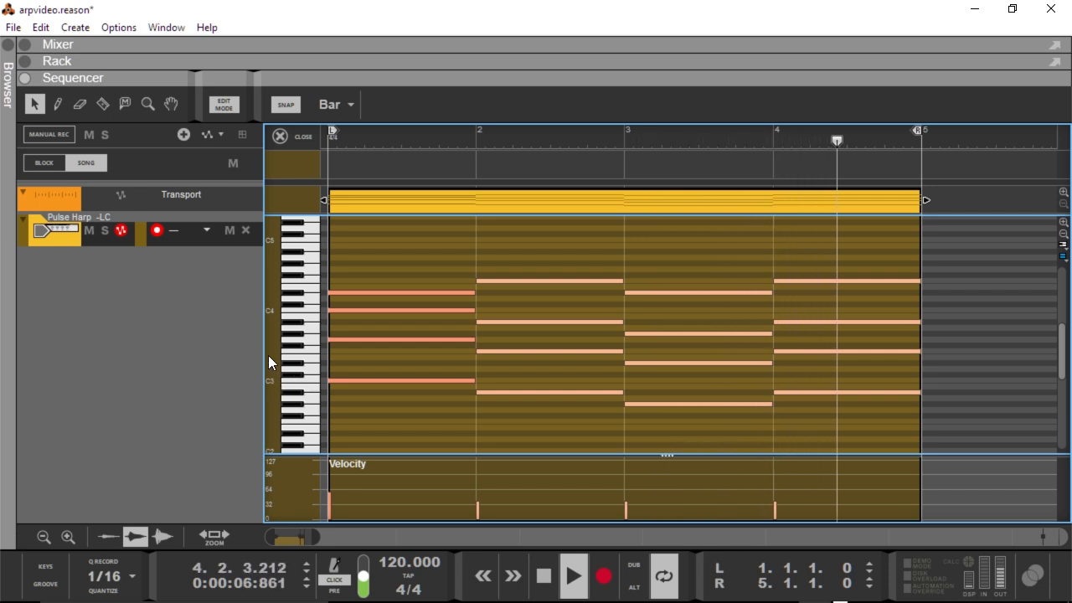
{"action": "key", "text": "space"}
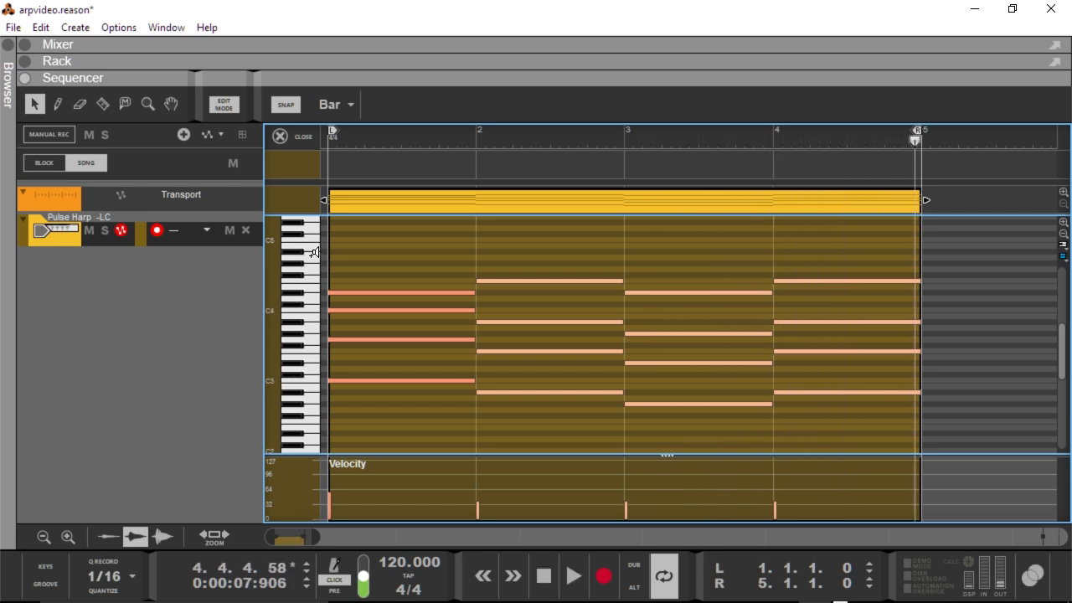
{"action": "left_click", "coordinate": [313, 257]}
{"action": "left_click", "coordinate": [312, 327]}
- Close the chord clip, return the playhead to the song start, and show the rack above the sequencer
{"action": "left_click", "coordinate": [301, 138]}
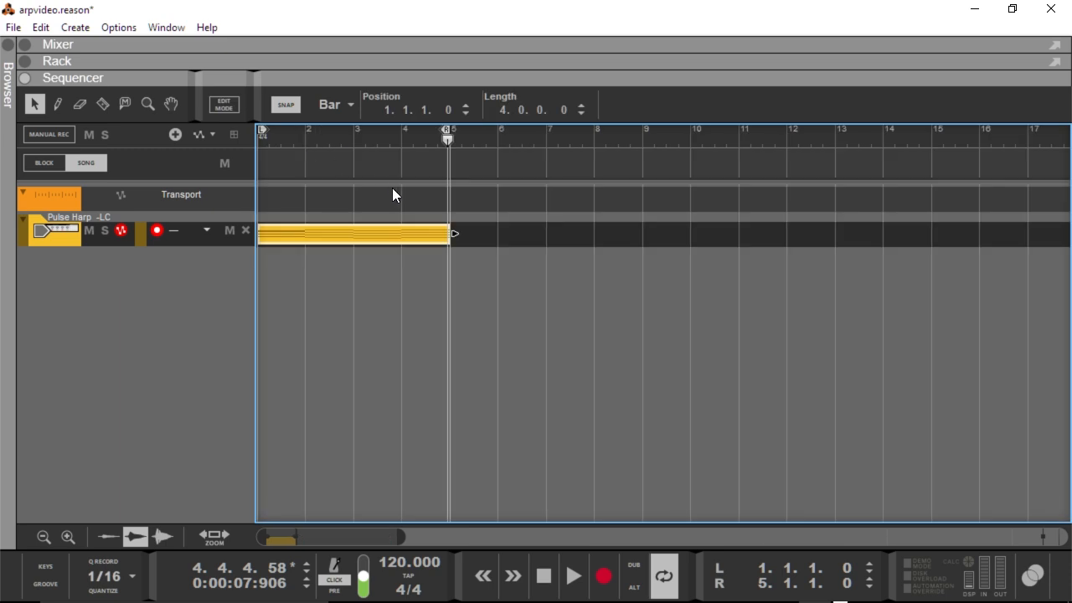
{"action": "left_click", "coordinate": [513, 250]}
{"action": "key", "text": "shift+Return"}
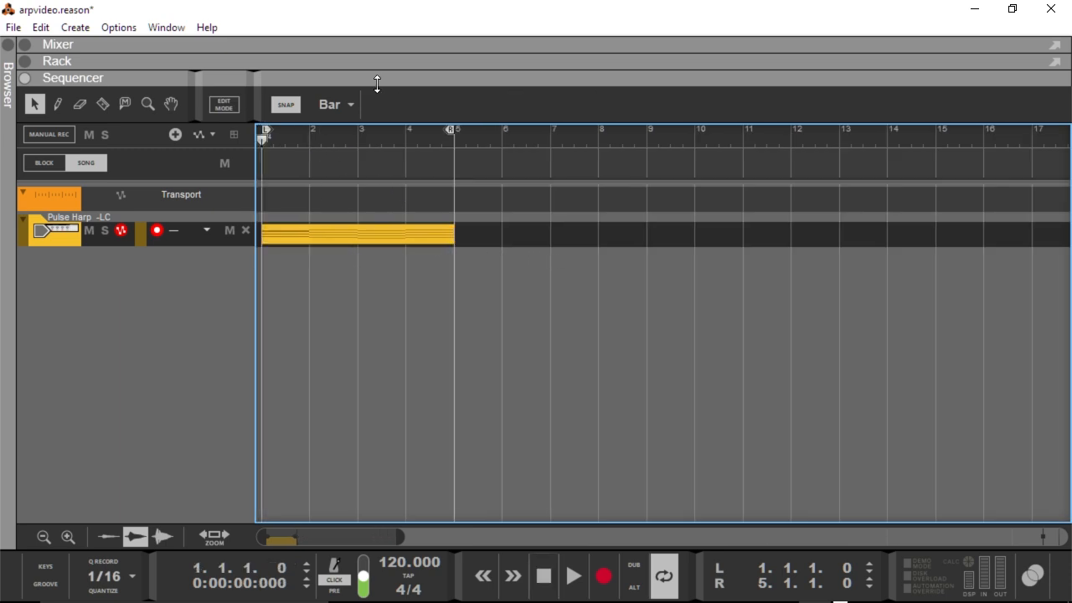
{"action": "left_click_drag", "start_coordinate": [377, 84], "coordinate": [390, 384]}
- Set the pattern length to 7 steps for ARP1 and 6 steps for ARP2
{"action": "scroll", "coordinate": [454, 225], "scroll_direction": "up", "scroll_amount": 2}
{"action": "scroll", "coordinate": [454, 224], "scroll_direction": "down", "scroll_amount": 2}
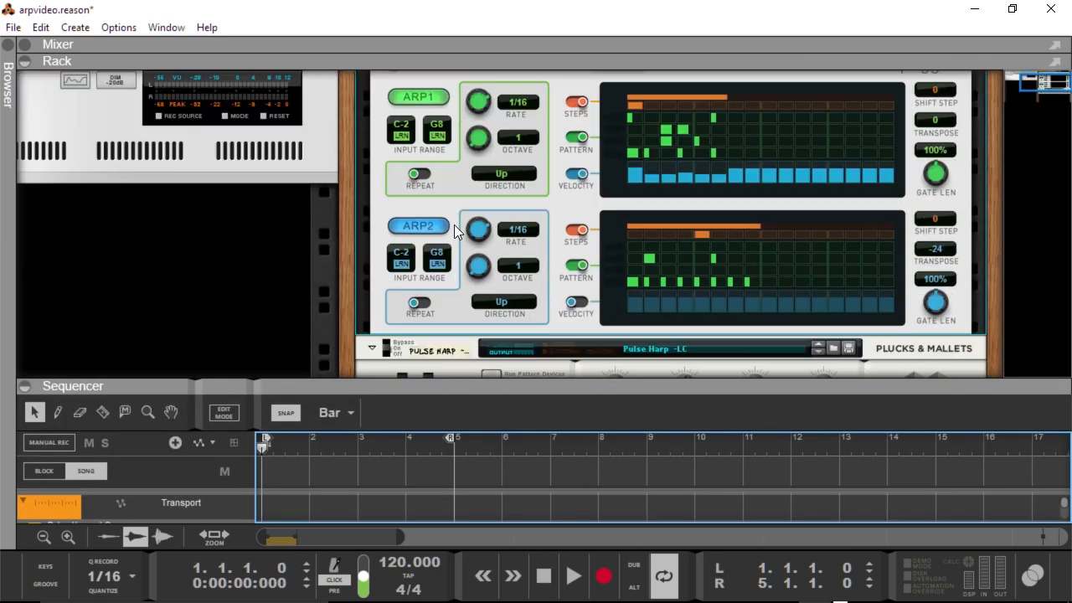
{"action": "scroll", "coordinate": [654, 166], "scroll_direction": "up", "scroll_amount": 2}
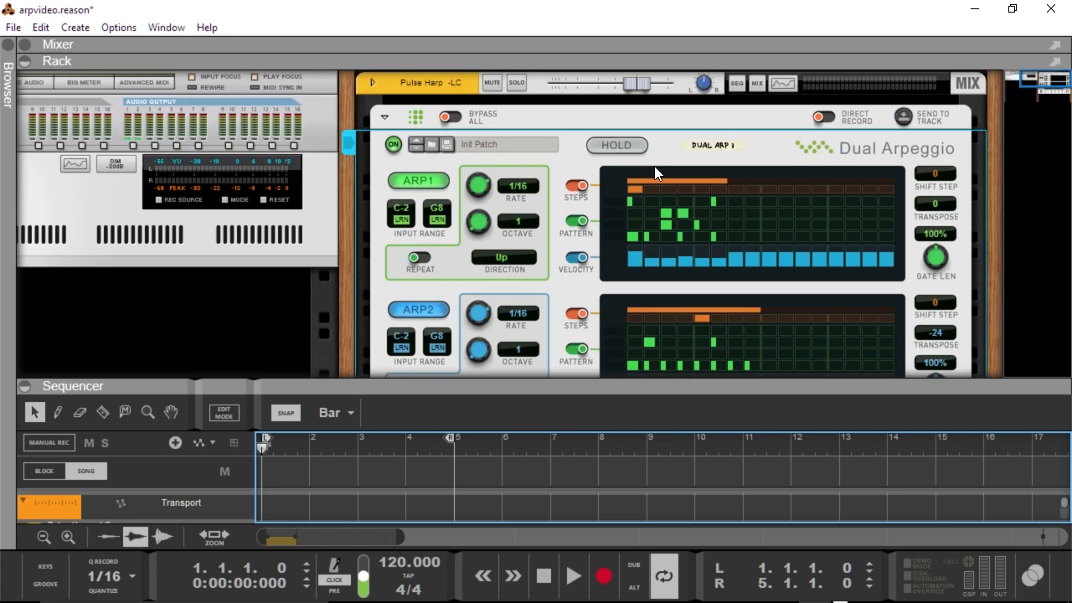
{"action": "scroll", "coordinate": [655, 166], "scroll_direction": "down", "scroll_amount": 2}
{"action": "left_click_drag", "start_coordinate": [726, 96], "coordinate": [807, 100]}
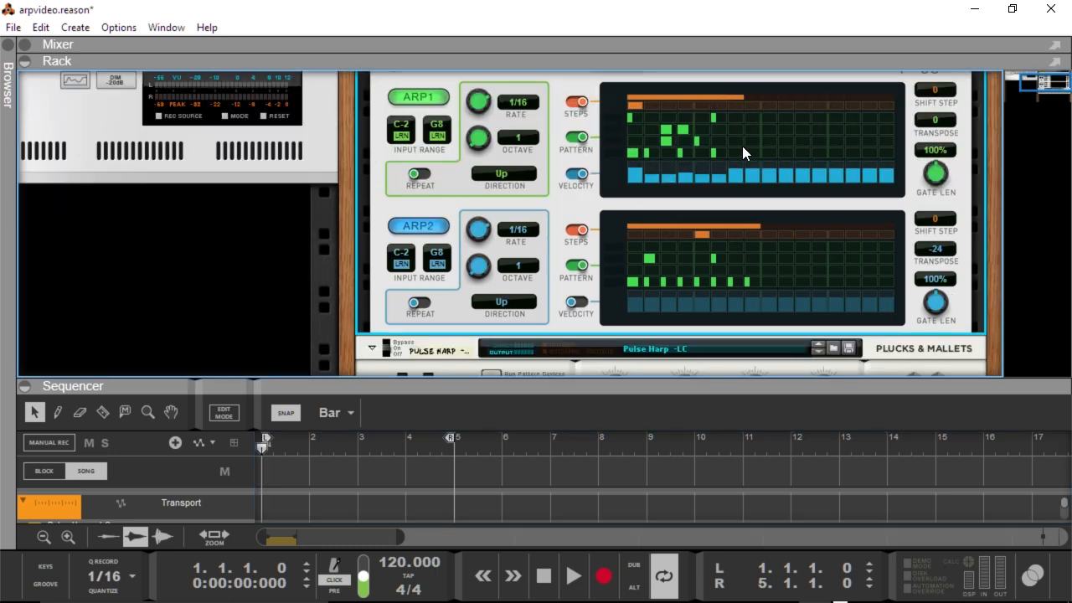
{"action": "left_click_drag", "start_coordinate": [755, 227], "coordinate": [708, 242]}
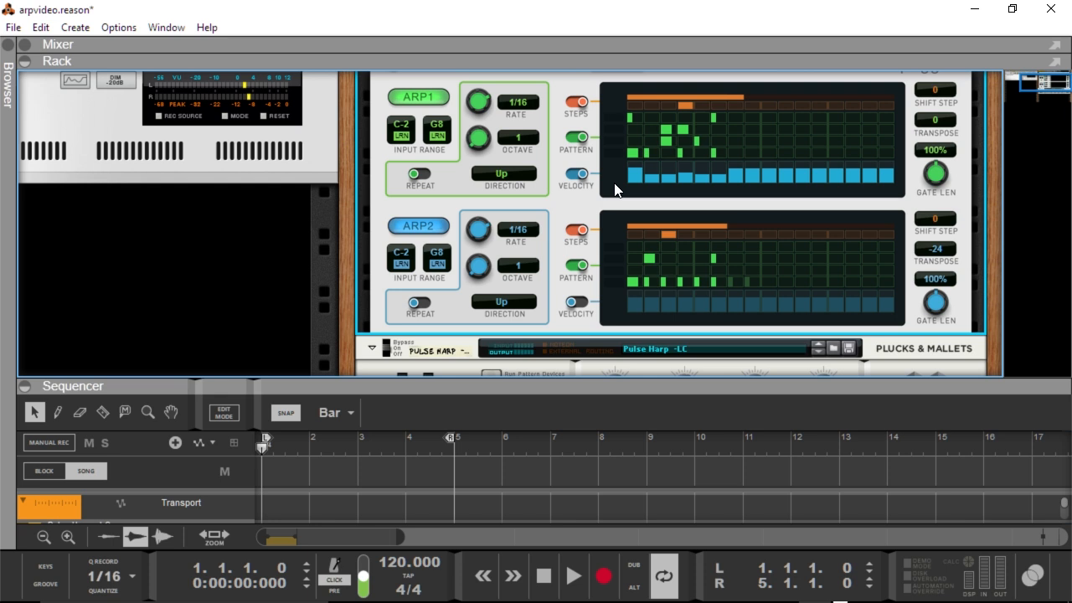
- Create a Radical Piano instrument in the empty rack space below the Pulse Harp
{"action": "scroll", "coordinate": [615, 189], "scroll_direction": "up", "scroll_amount": 3}
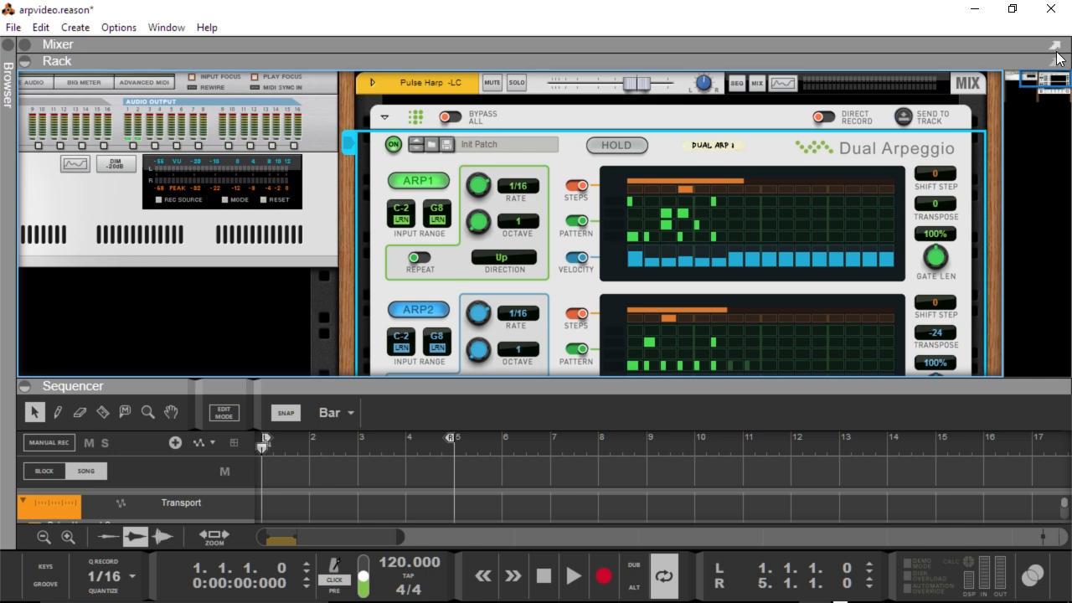
{"action": "left_click_drag", "start_coordinate": [1047, 81], "coordinate": [1047, 93]}
{"action": "right_click", "coordinate": [563, 238]}
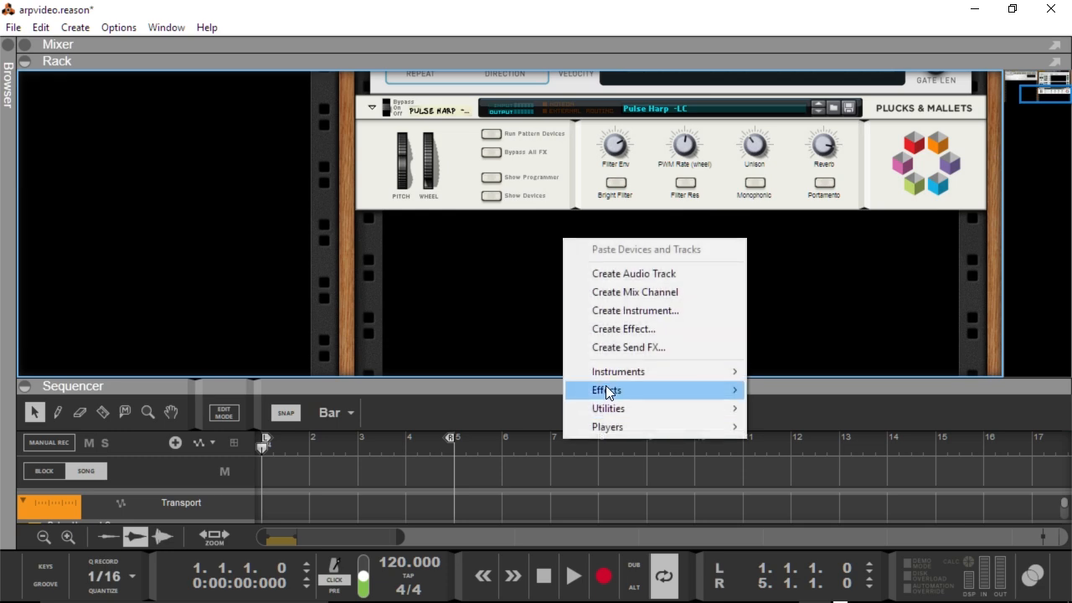
{"action": "mouse_move", "coordinate": [603, 373]}
{"action": "mouse_move", "coordinate": [860, 263]}
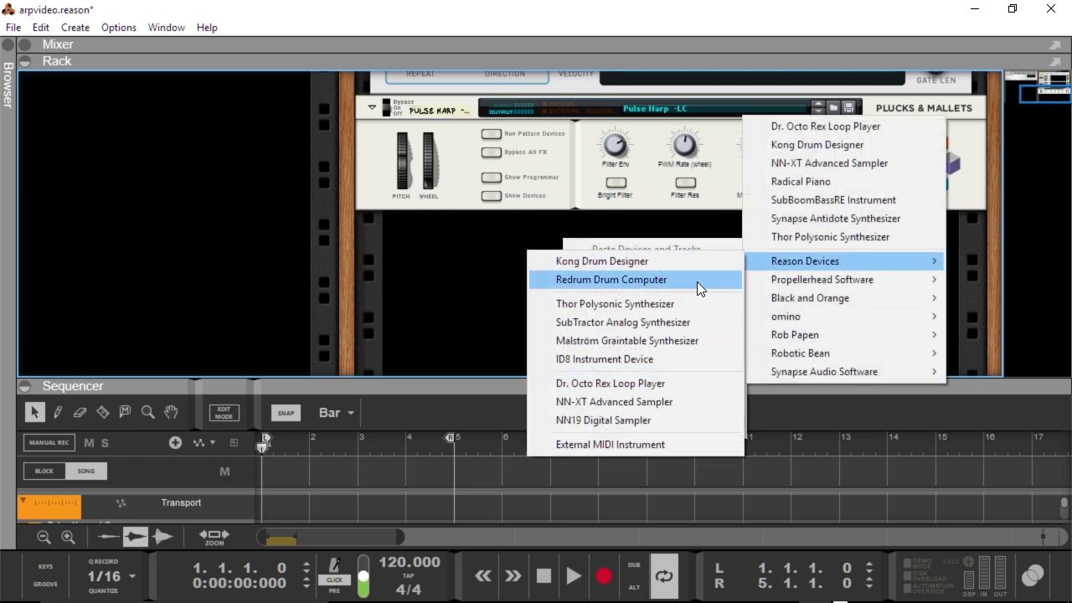
{"action": "mouse_move", "coordinate": [806, 283]}
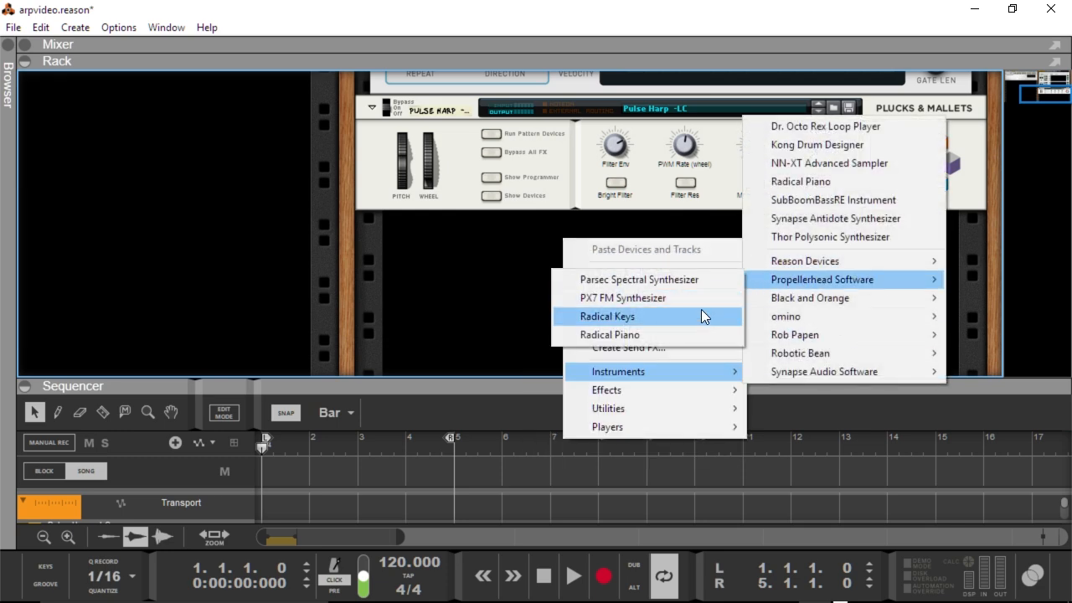
{"action": "left_click", "coordinate": [679, 334]}
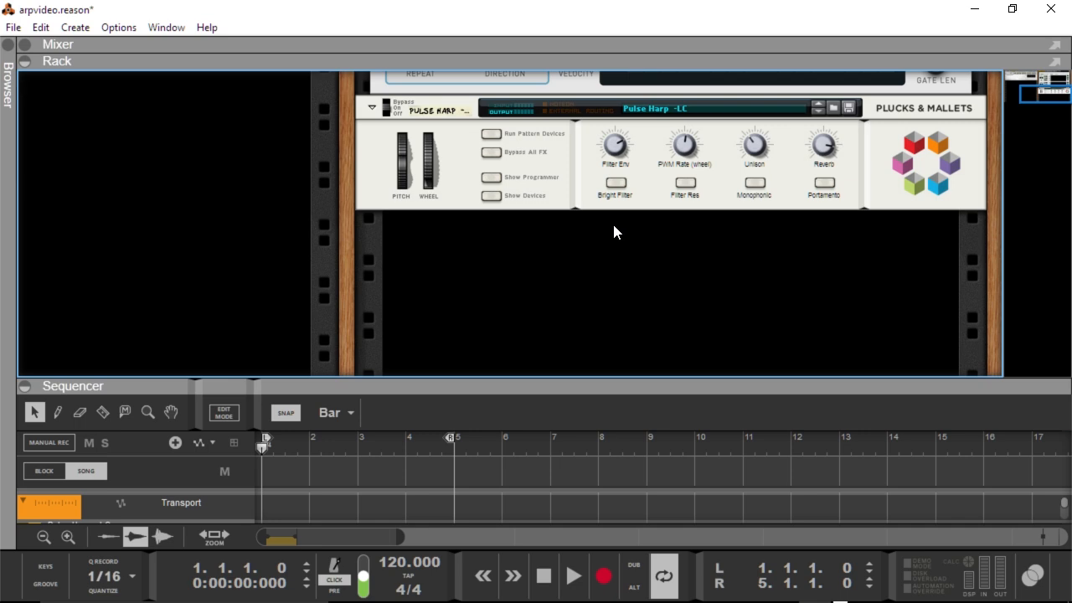
{"action": "scroll", "coordinate": [509, 179], "scroll_direction": "up", "scroll_amount": 2}
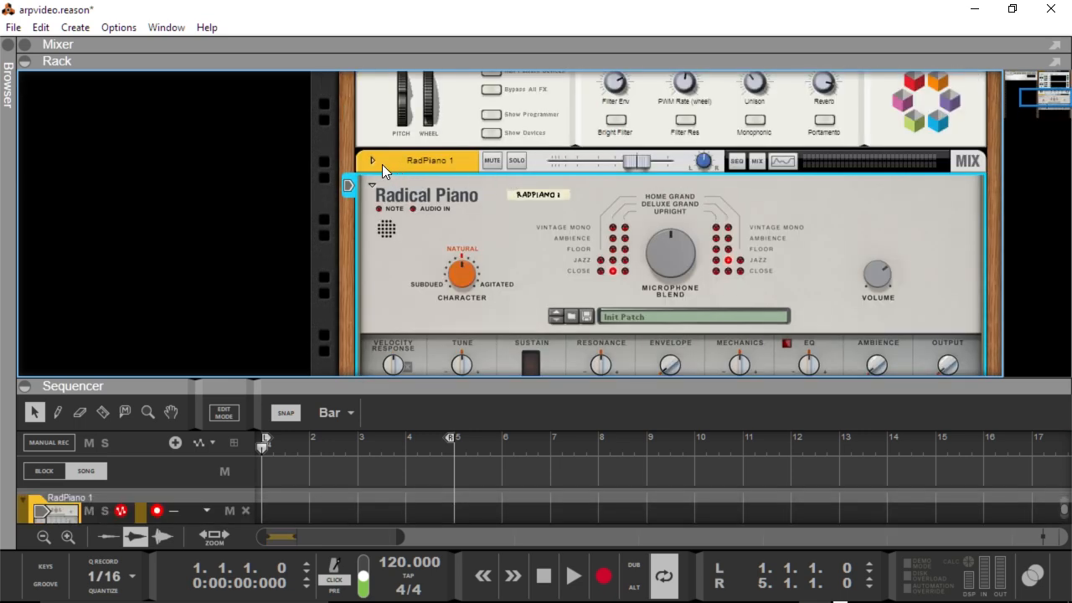
{"action": "right_click", "coordinate": [382, 165]}
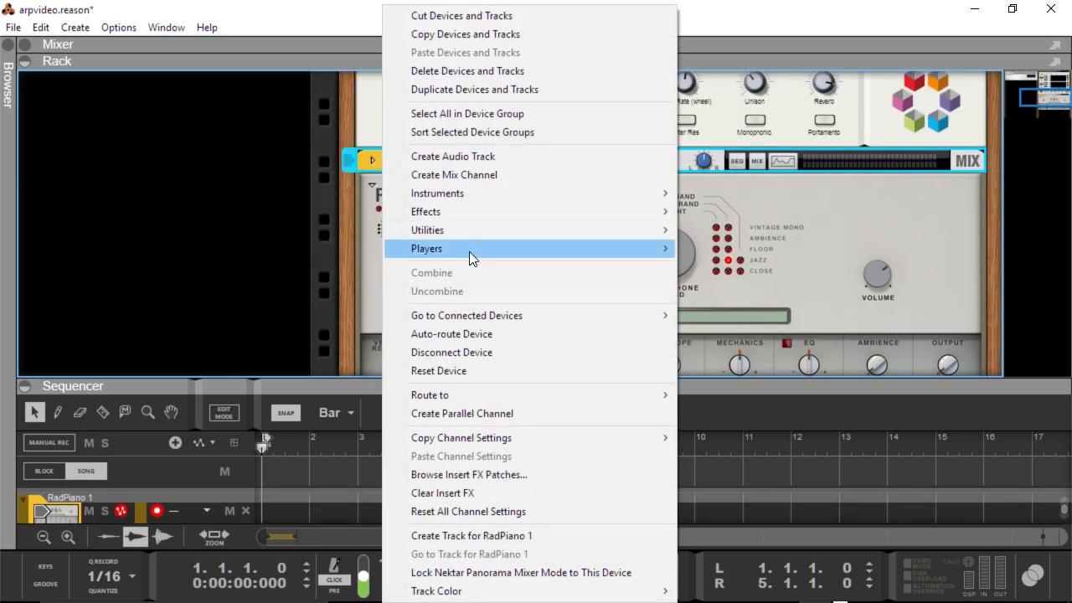
{"action": "mouse_move", "coordinate": [575, 251]}
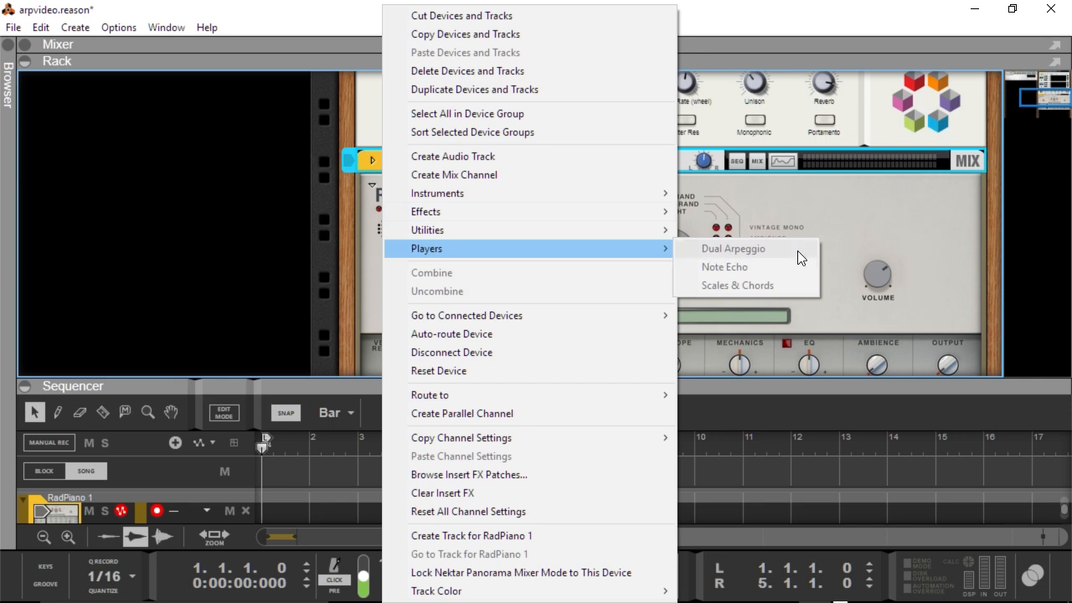
{"action": "left_click", "coordinate": [849, 233]}
- Add a Dual Arpeggio player to the Radical Piano
{"action": "right_click", "coordinate": [416, 181]}
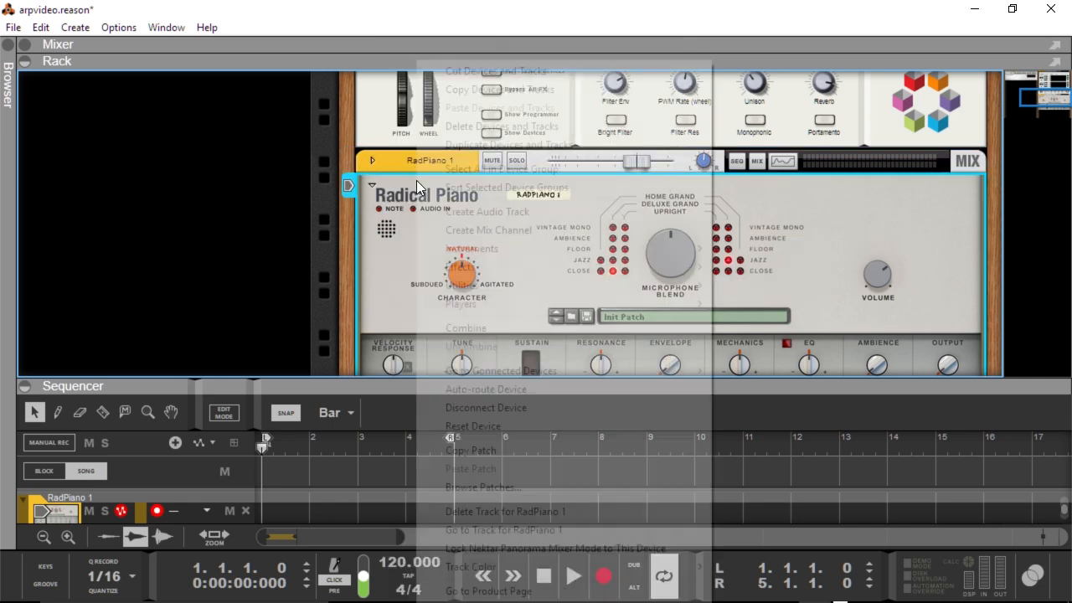
{"action": "mouse_move", "coordinate": [553, 304]}
{"action": "left_click", "coordinate": [763, 306]}
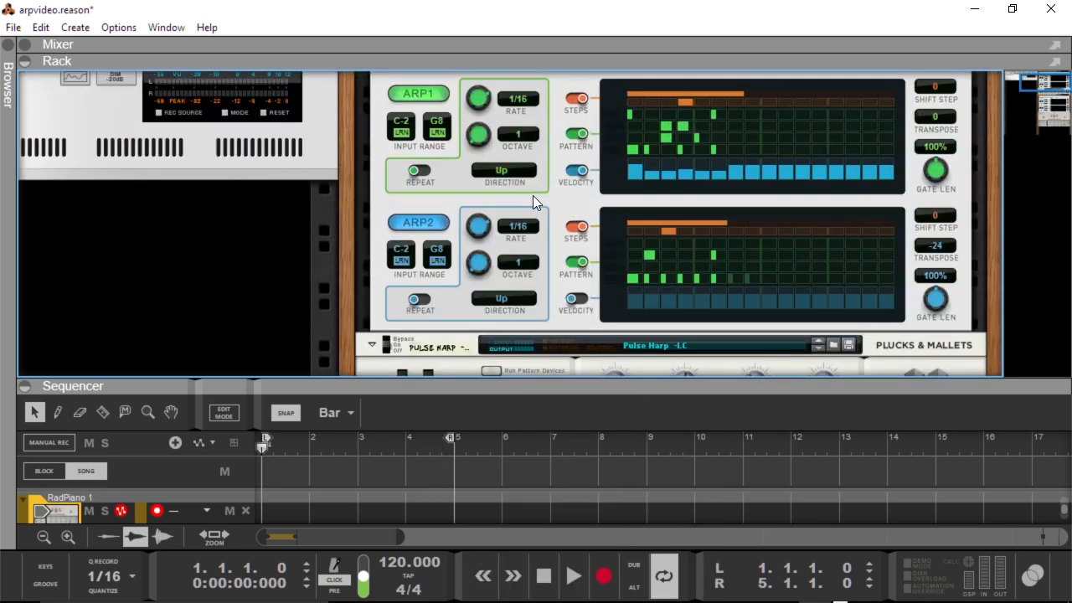
- Copy the patch from the Pulse Harp's Dual Arpeggio and paste it into the Radical Piano's Dual Arpeggio
{"action": "right_click", "coordinate": [397, 196]}
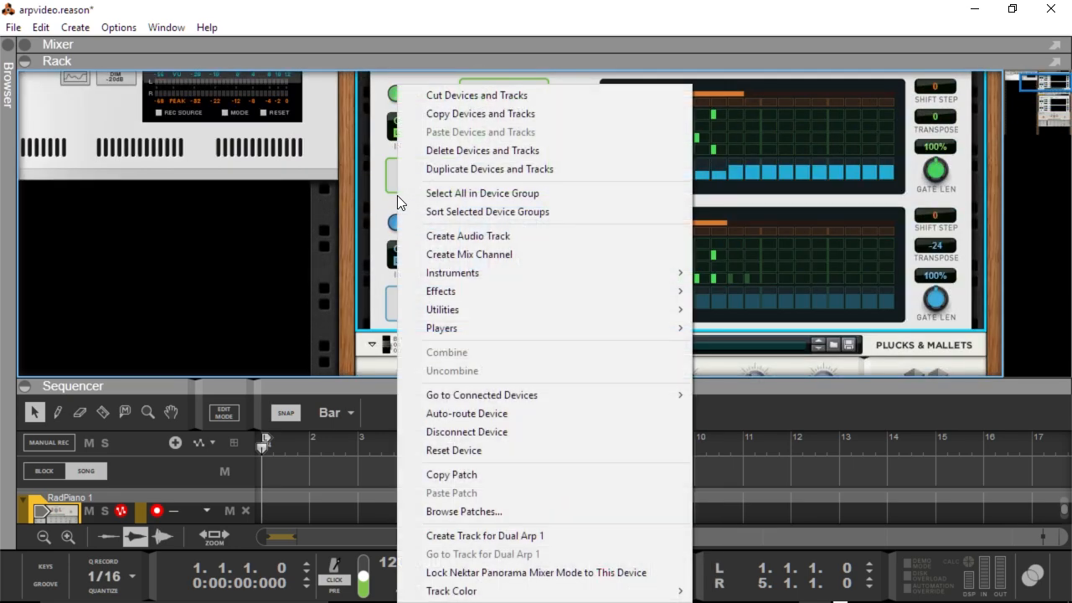
{"action": "left_click", "coordinate": [519, 475]}
{"action": "scroll", "coordinate": [494, 251], "scroll_direction": "down", "scroll_amount": 7}
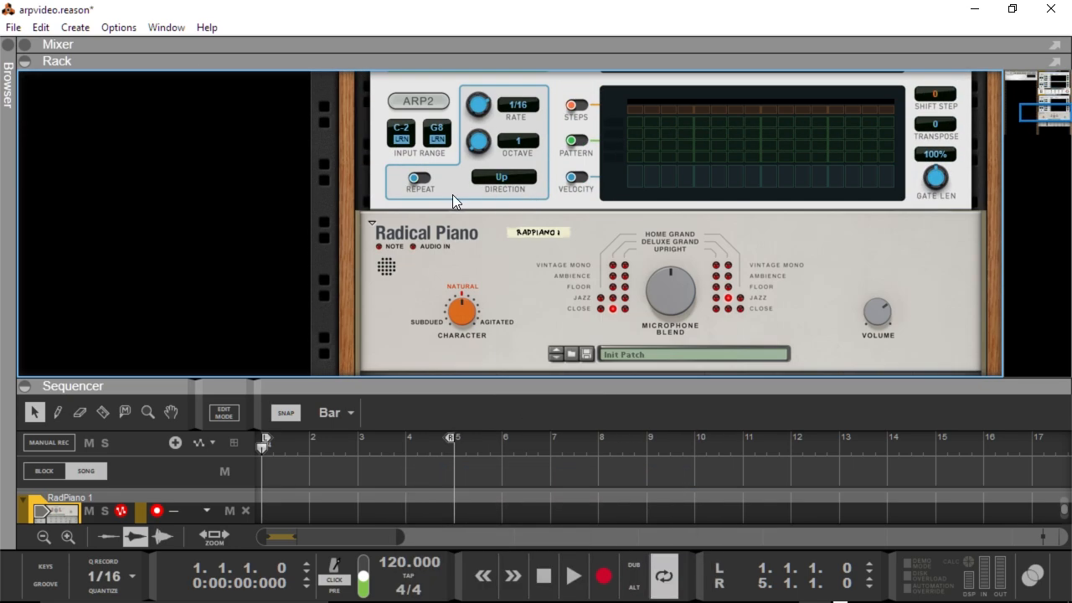
{"action": "scroll", "coordinate": [423, 216], "scroll_direction": "up", "scroll_amount": 3}
{"action": "right_click", "coordinate": [386, 286]}
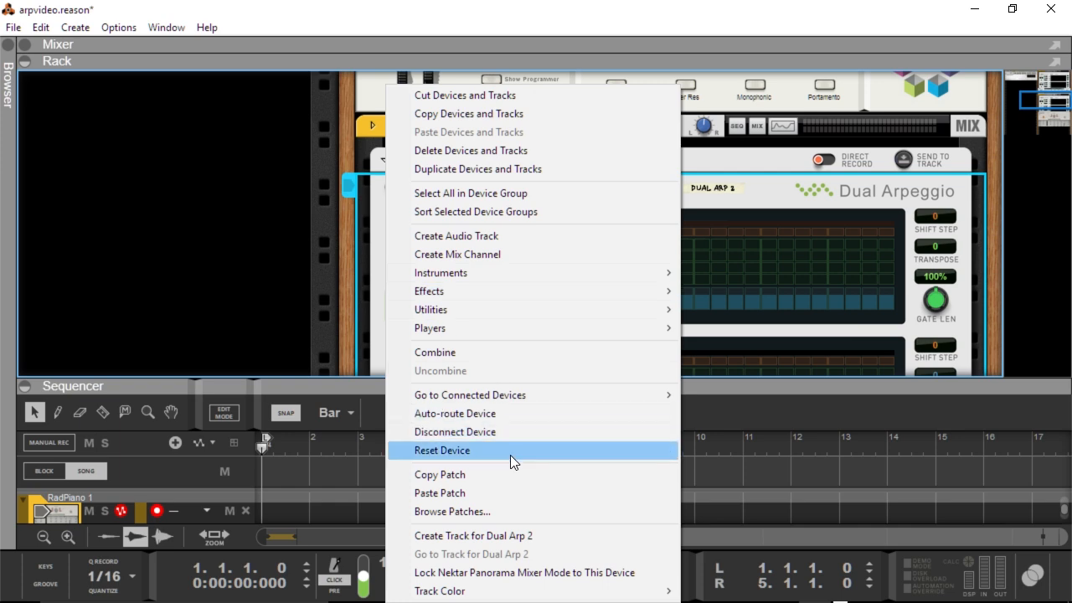
{"action": "left_click", "coordinate": [484, 492]}
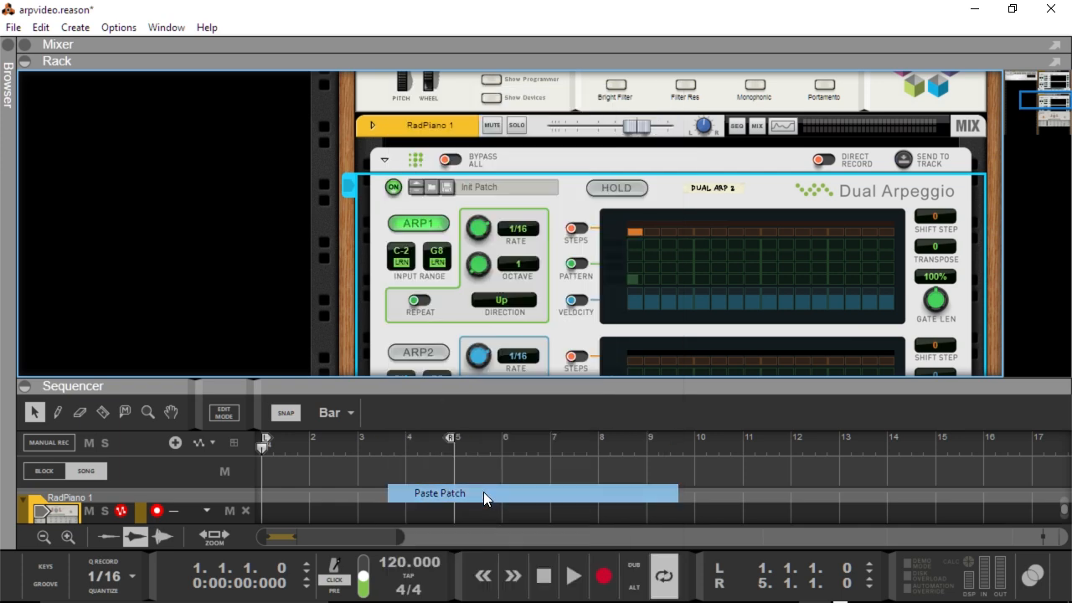
{"action": "scroll", "coordinate": [536, 193], "scroll_direction": "down", "scroll_amount": 3}
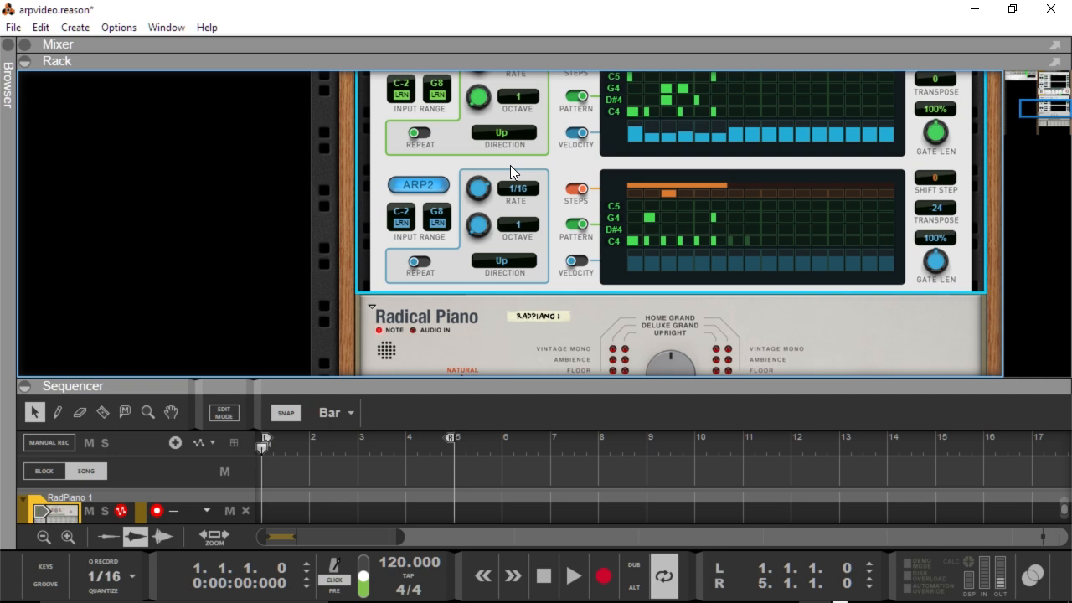
- Raise the RadPiano 1 mix channel level, and set the gate length to 178% for ARP1 and 207% for ARP2
{"action": "scroll", "coordinate": [525, 183], "scroll_direction": "up", "scroll_amount": 5}
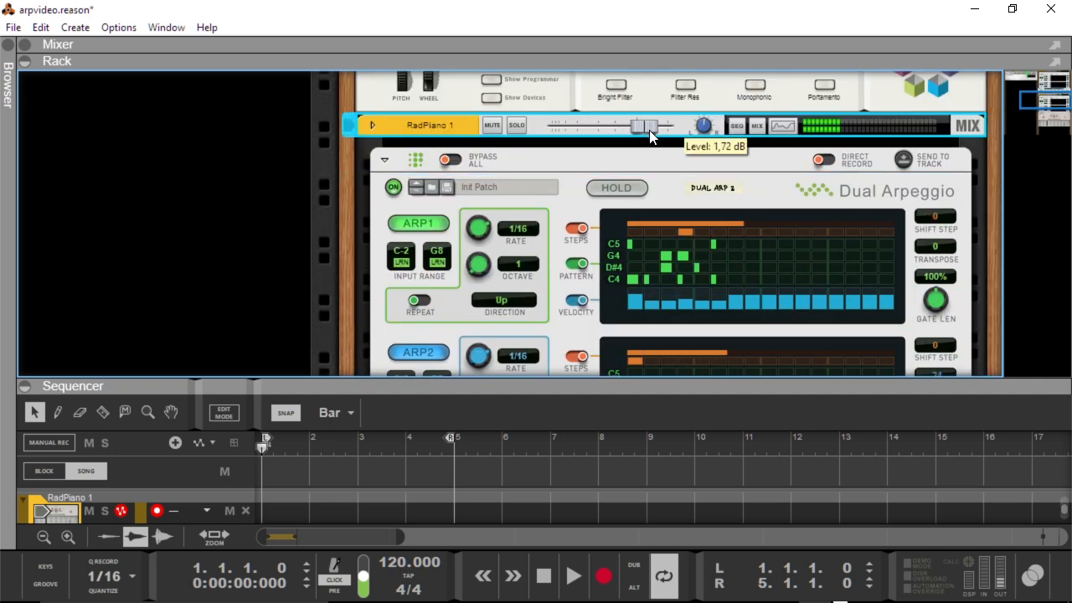
{"action": "scroll", "coordinate": [897, 315], "scroll_direction": "down", "scroll_amount": 3}
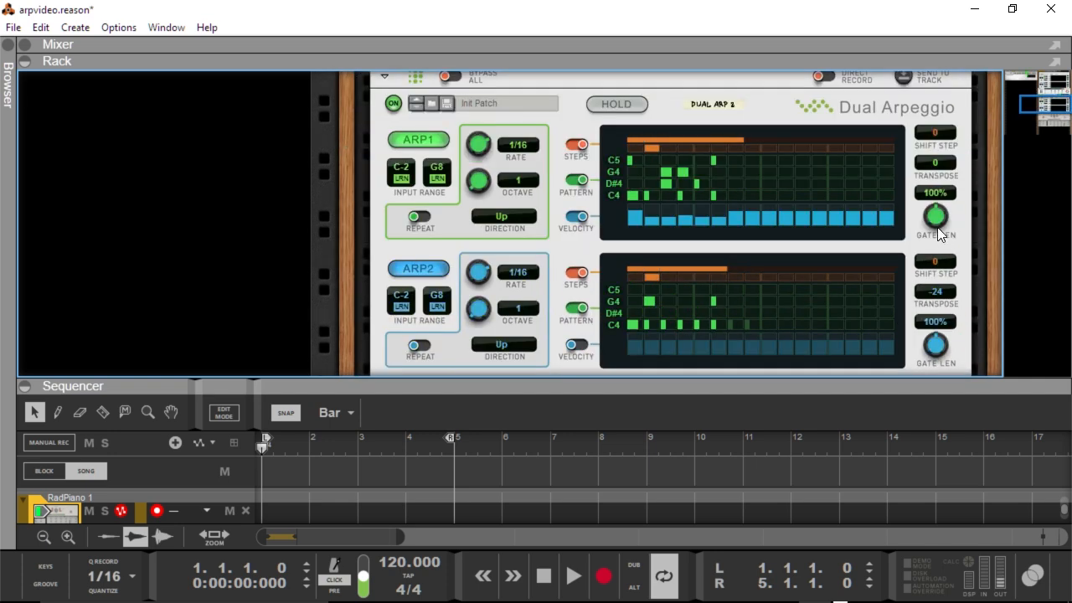
{"action": "left_click_drag", "start_coordinate": [935, 216], "coordinate": [860, 167]}
{"action": "left_click_drag", "start_coordinate": [935, 350], "coordinate": [868, 290]}
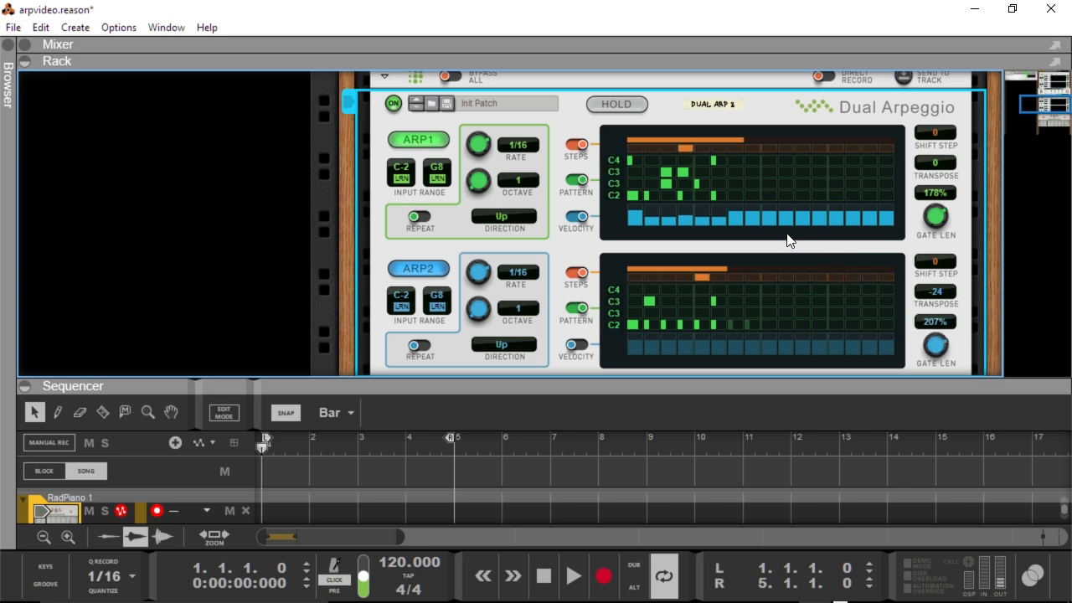
- Set the Radical Piano's master volume to 85%
{"action": "scroll", "coordinate": [514, 188], "scroll_direction": "up", "scroll_amount": 1}
{"action": "left_click", "coordinate": [694, 221]}
{"action": "scroll", "coordinate": [695, 223], "scroll_direction": "down", "scroll_amount": 2}
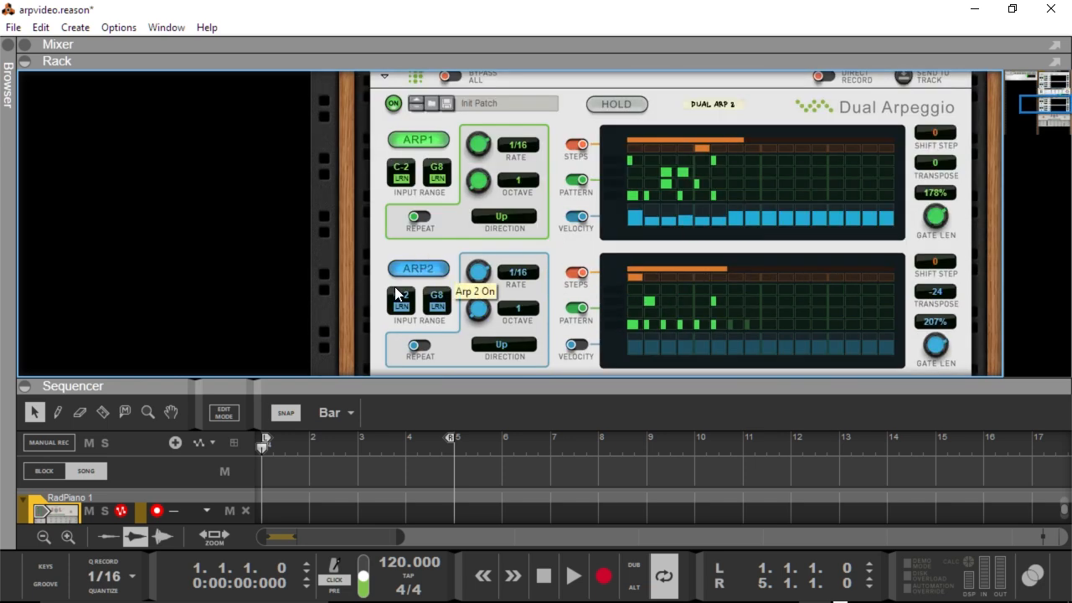
{"action": "scroll", "coordinate": [867, 253], "scroll_direction": "down", "scroll_amount": 2}
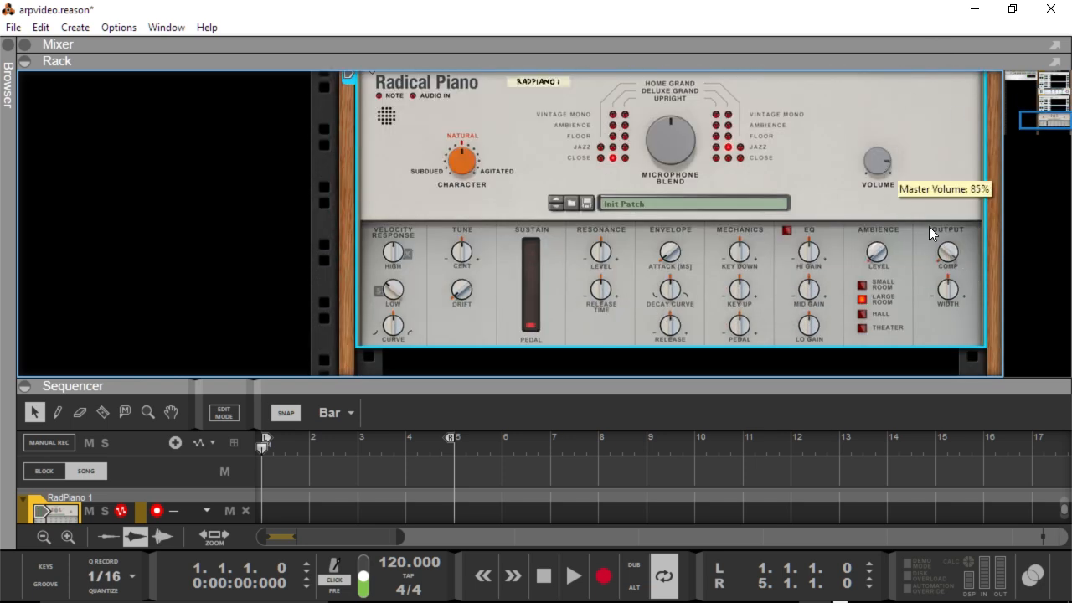
- Turn off ARP2 and ARP1's velocity on the piano's arpeggiator, and set the low end of ARP1's input range to C#1
{"action": "scroll", "coordinate": [818, 169], "scroll_direction": "up", "scroll_amount": 3}
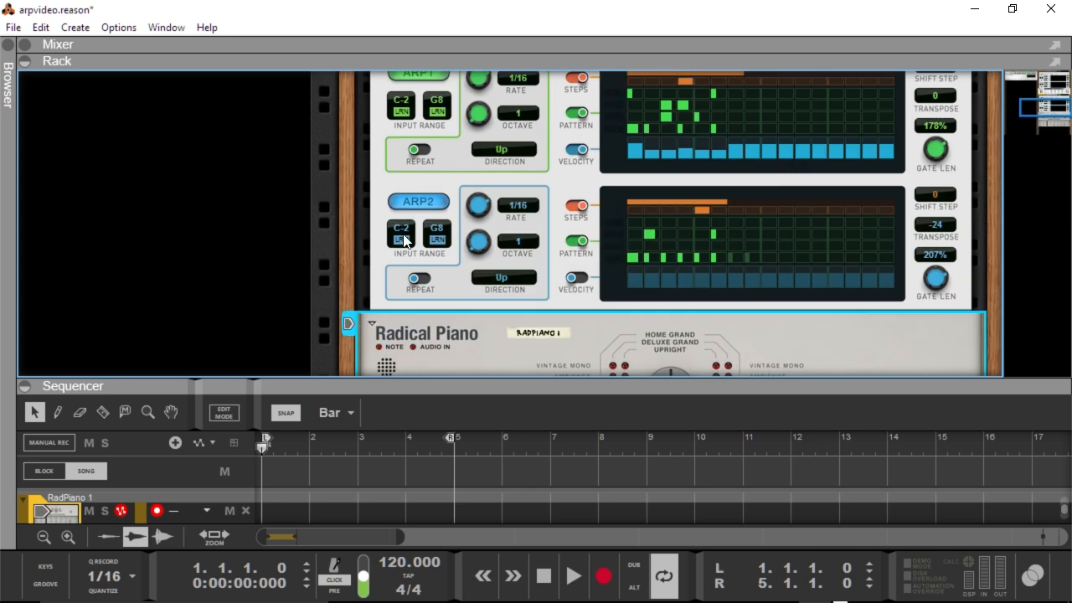
{"action": "scroll", "coordinate": [402, 240], "scroll_direction": "up", "scroll_amount": 1}
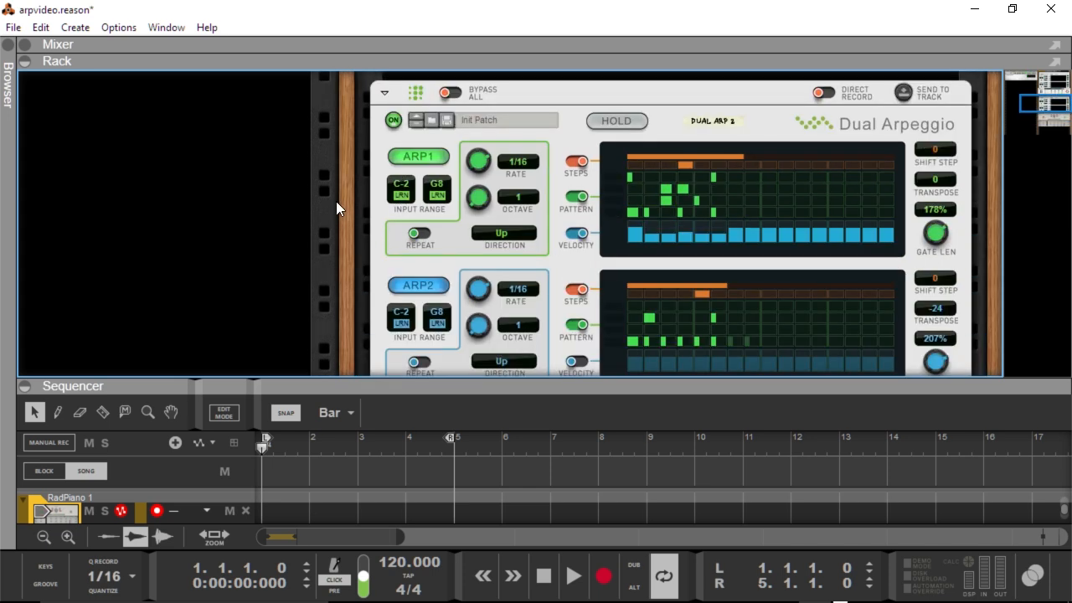
{"action": "left_click", "coordinate": [423, 287]}
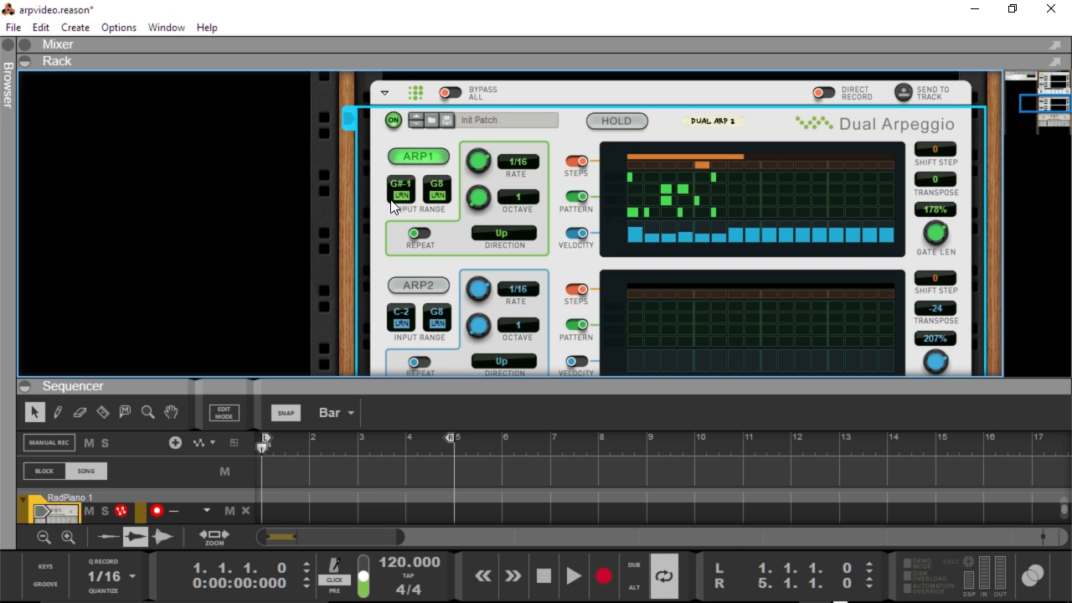
{"action": "left_click_drag", "start_coordinate": [355, 186], "coordinate": [227, 148]}
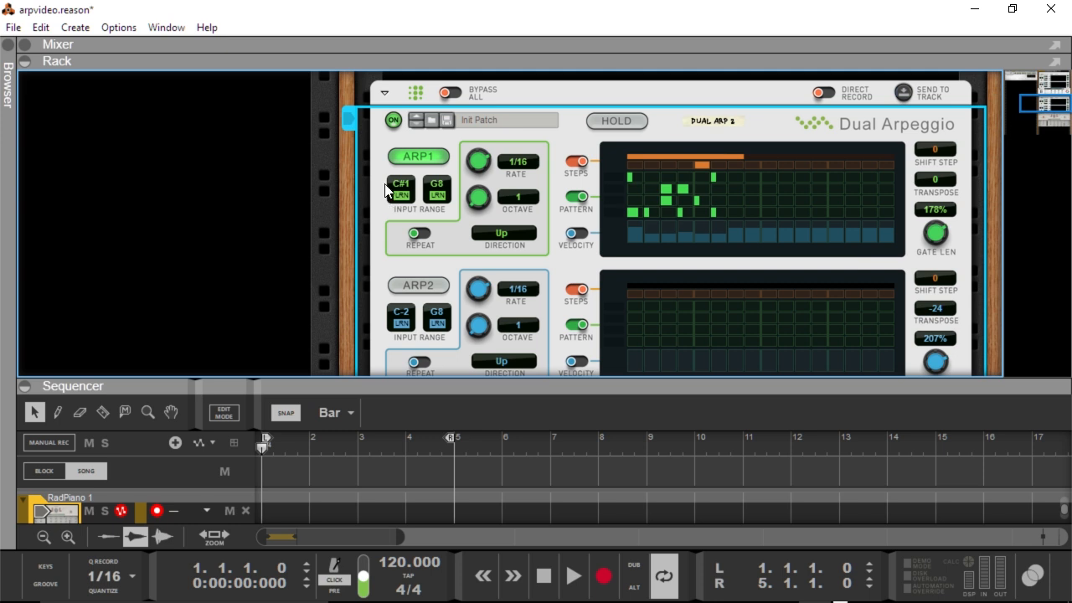
{"action": "scroll", "coordinate": [432, 175], "scroll_direction": "up", "scroll_amount": 2}
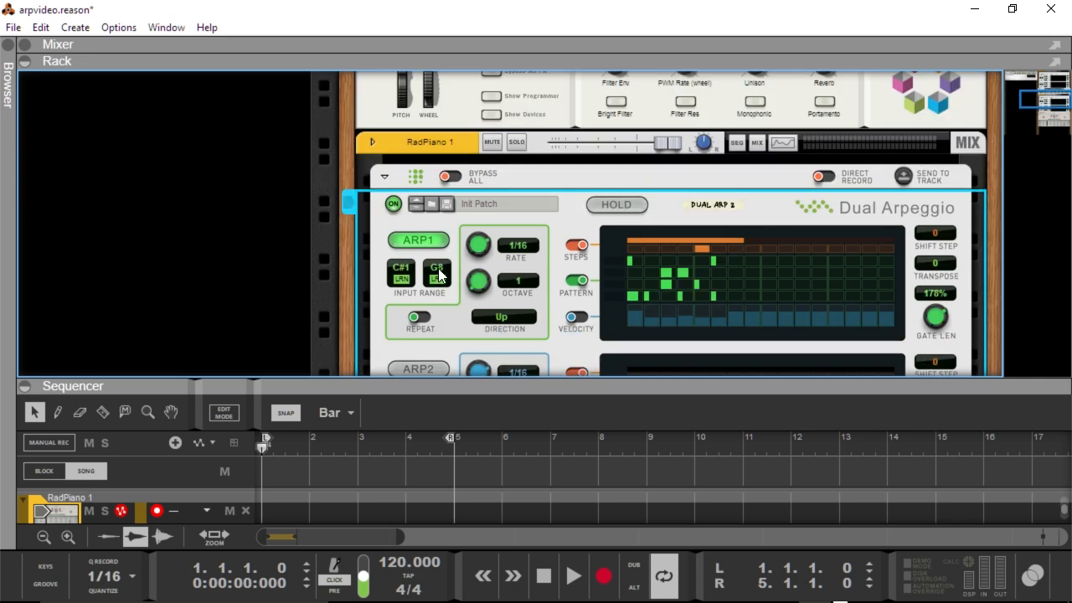
{"action": "scroll", "coordinate": [697, 362], "scroll_direction": "down", "scroll_amount": 2}
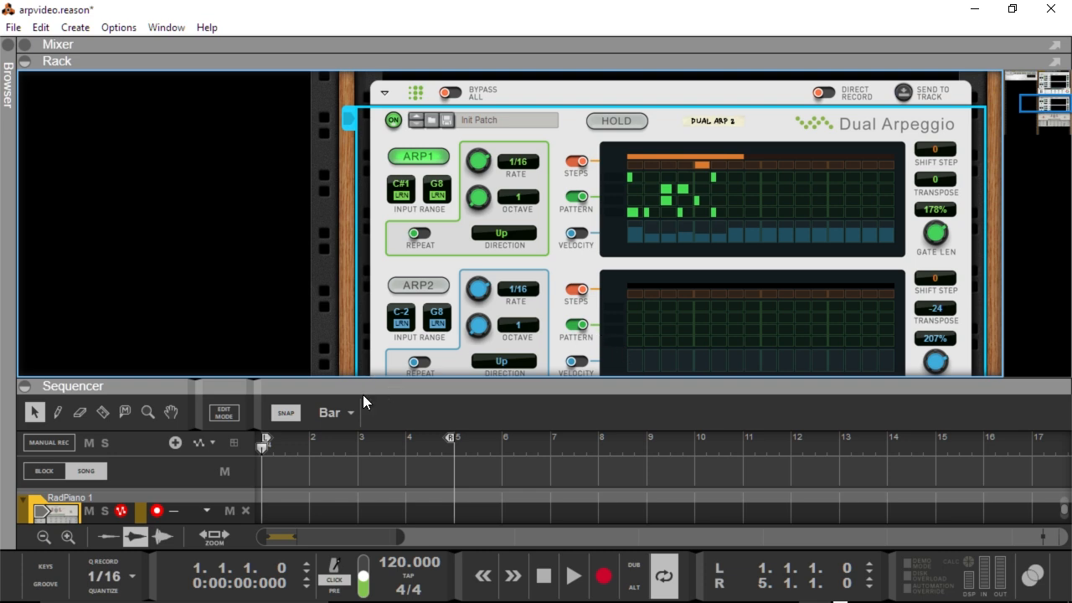
- Delete the RadPiano 1 mix channel together with all devices and tracks in its group
{"action": "scroll", "coordinate": [387, 253], "scroll_direction": "up", "scroll_amount": 4}
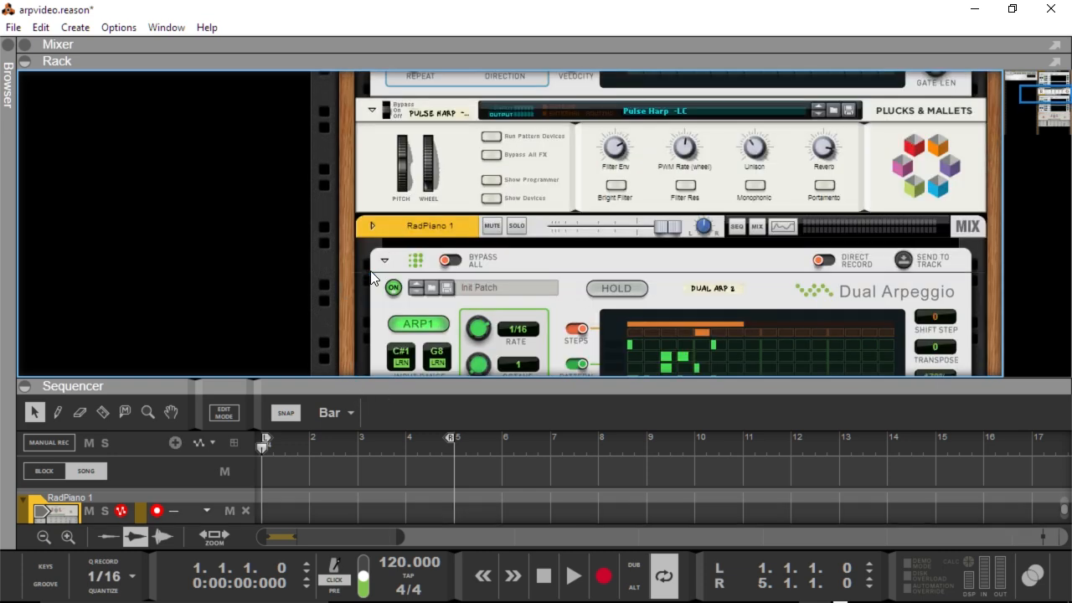
{"action": "left_click", "coordinate": [399, 222]}
{"action": "key", "text": "Delete"}
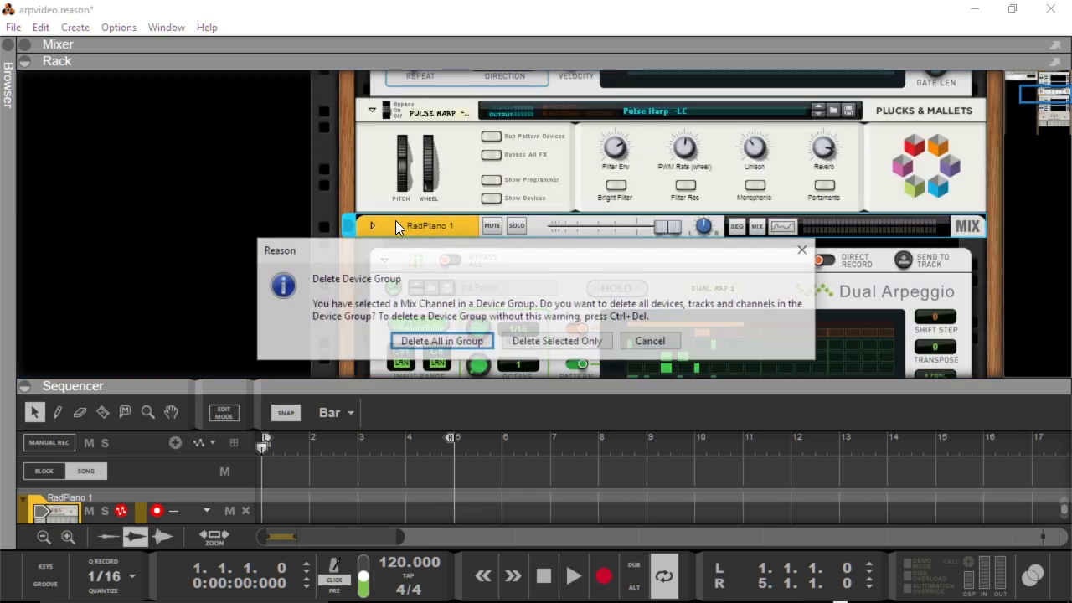
{"action": "key", "text": "Return"}
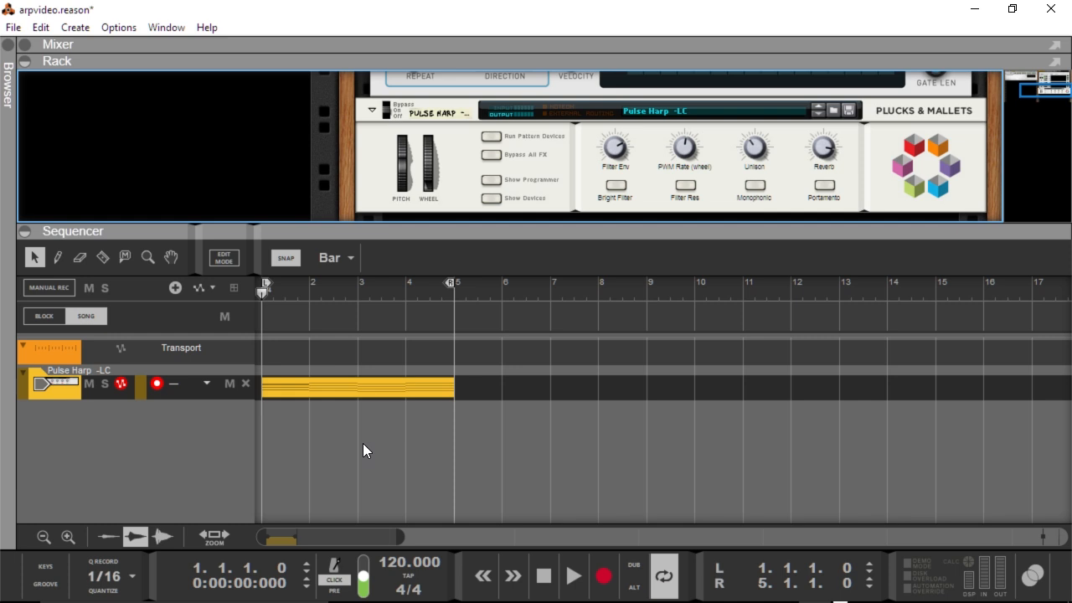
- Open the Pulse Harp clip for note editing, enlarge the sequencer to show its chords, and play it
{"action": "double_click", "coordinate": [314, 381]}
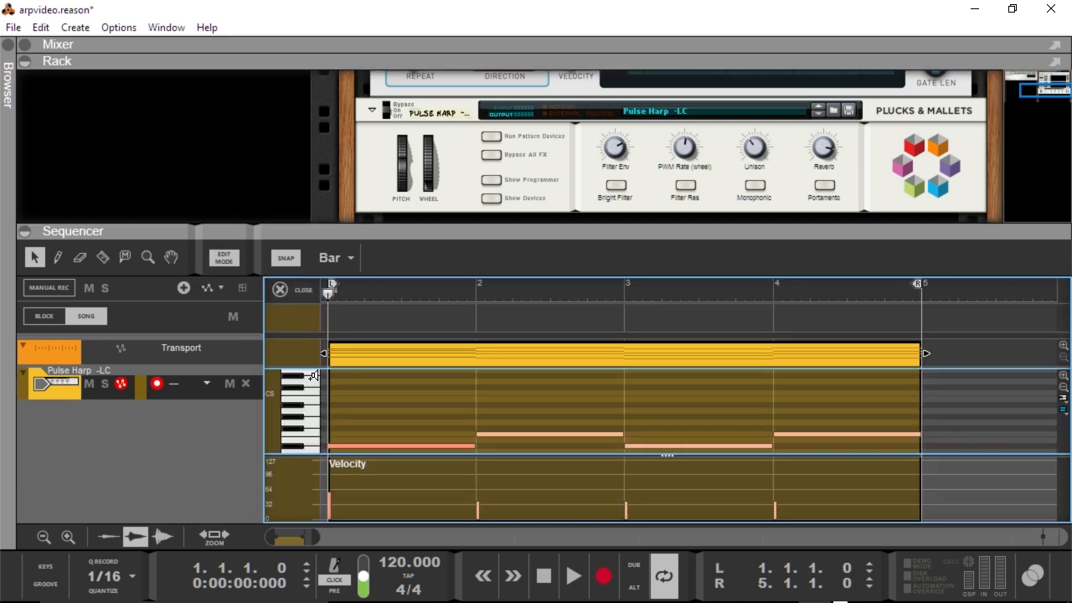
{"action": "left_click_drag", "start_coordinate": [428, 227], "coordinate": [401, 9]}
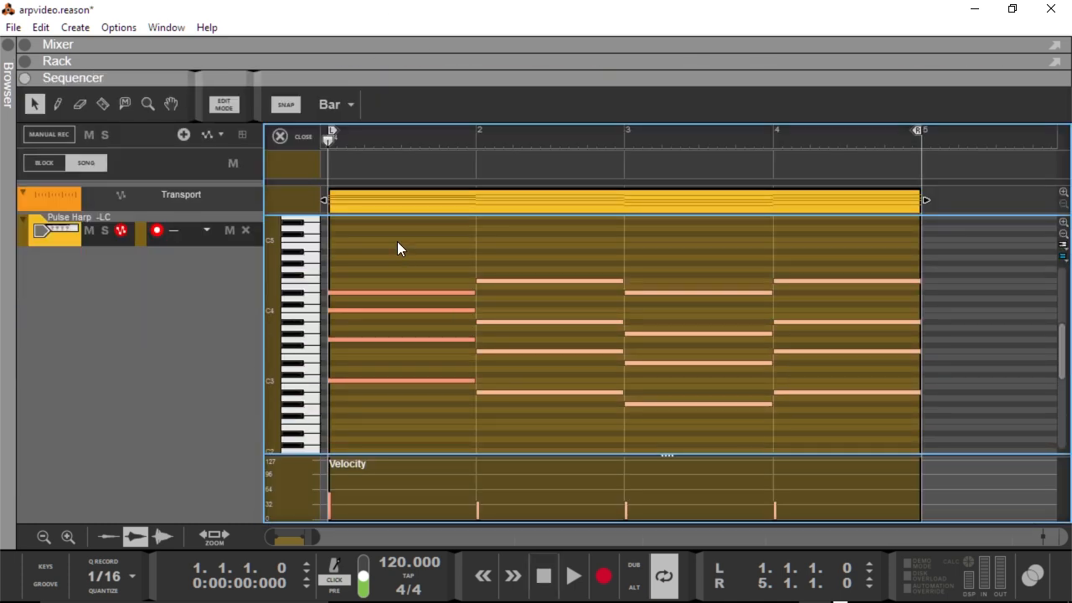
{"action": "left_click_drag", "start_coordinate": [397, 241], "coordinate": [1010, 492]}
{"action": "left_click", "coordinate": [446, 244]}
{"action": "key", "text": "space"}
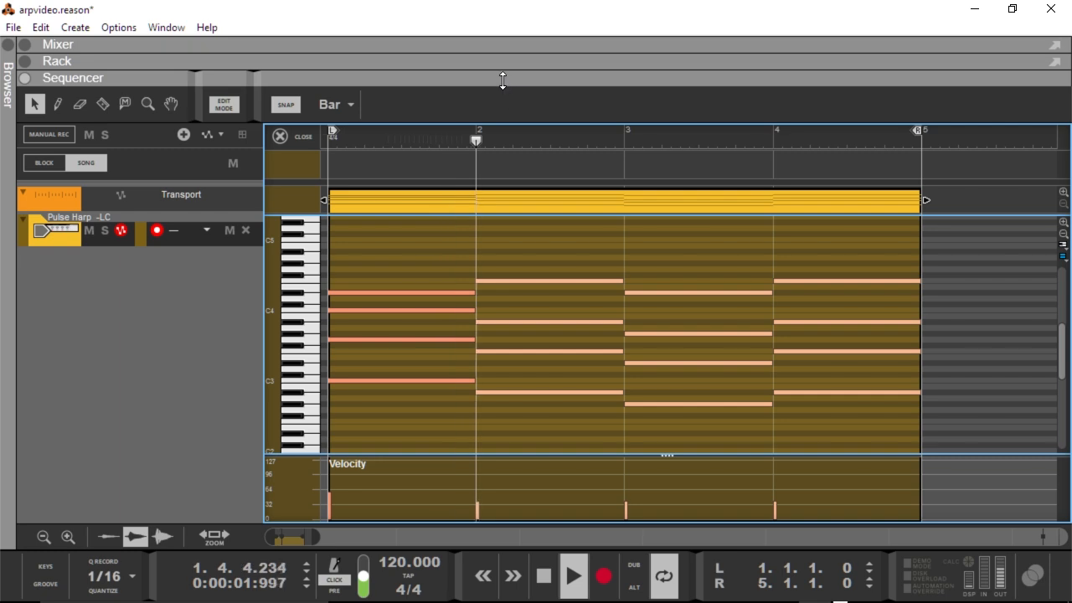
- Bring the rack back into full view and extend ARP2's step length to 8 steps during playback, then stop
{"action": "left_click_drag", "start_coordinate": [502, 82], "coordinate": [544, 540]}
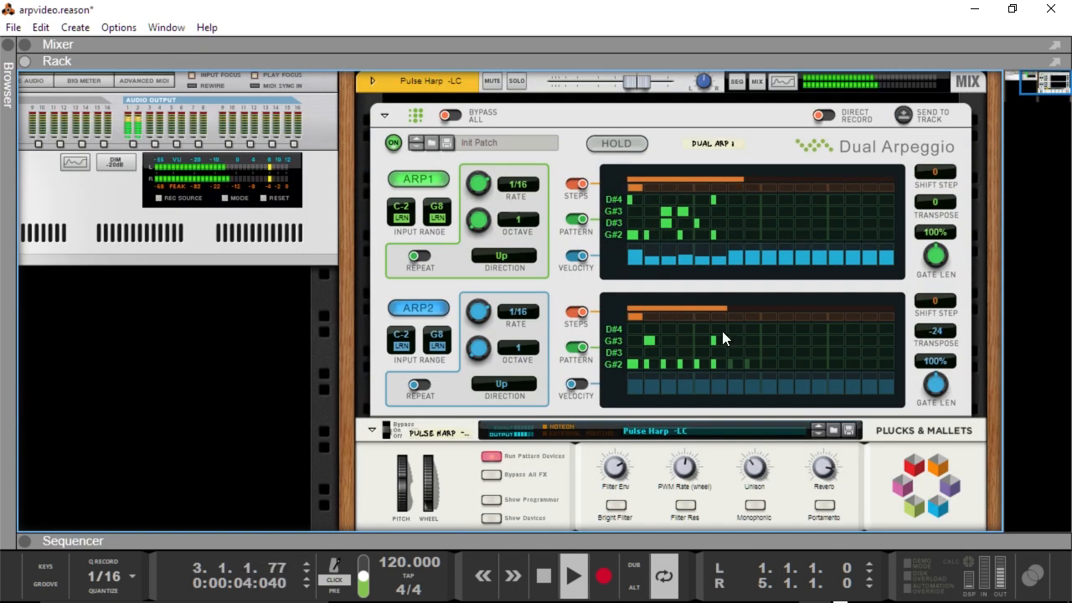
{"action": "mouse_move", "coordinate": [728, 306]}
{"action": "left_mouse_down"}
{"action": "mouse_move", "coordinate": [755, 311]}
{"action": "mouse_move", "coordinate": [727, 306]}
{"action": "left_mouse_up"}
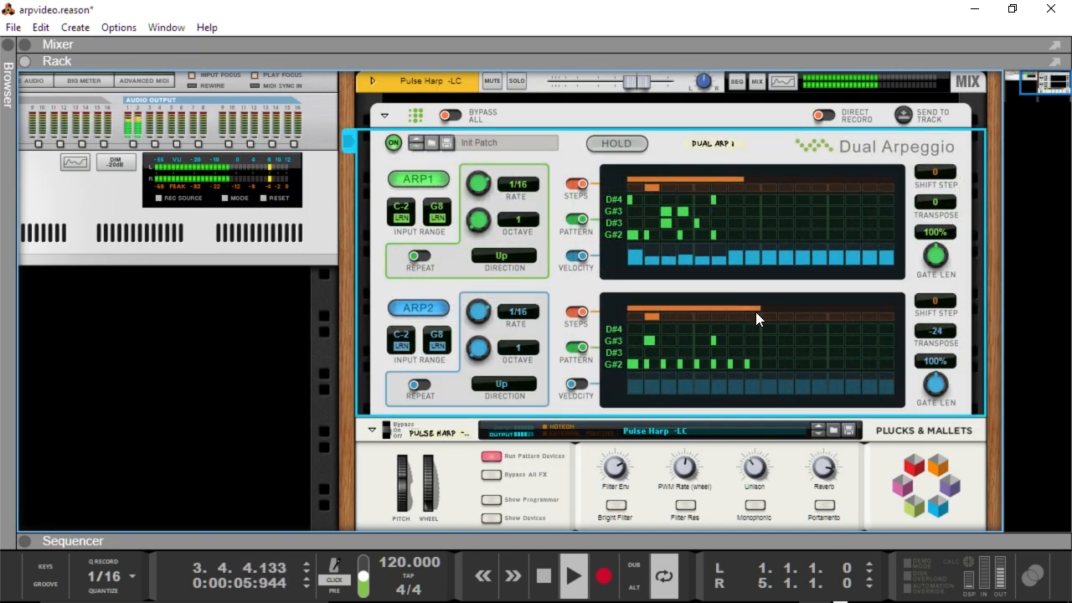
{"action": "key", "text": "space"}
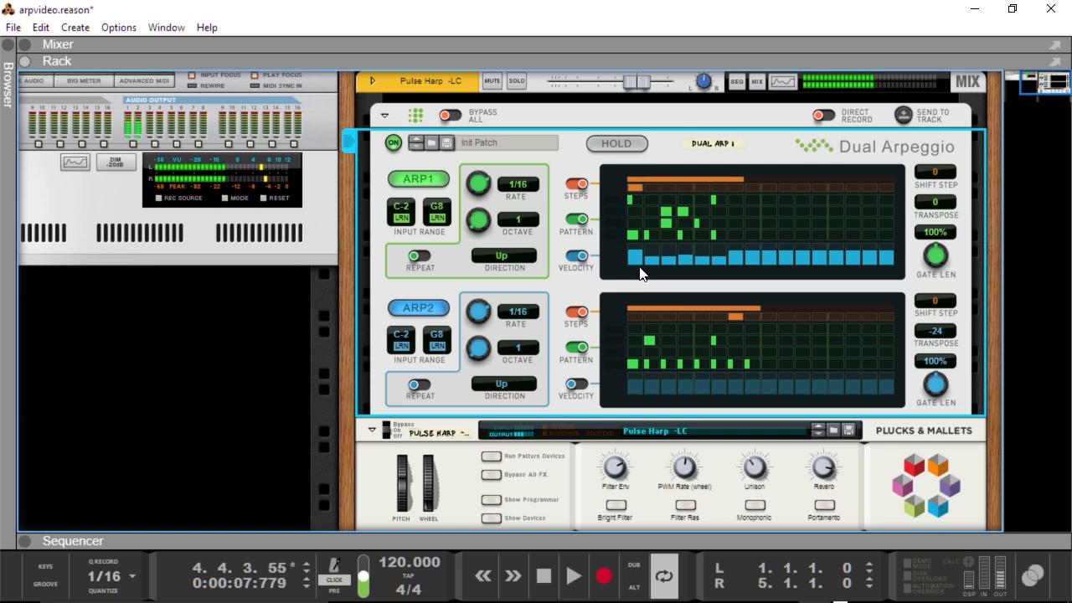
- Return to the song start, send the Dual Arpeggio's notes to the Pulse Harp track, and show its clips in the sequencer
{"action": "key", "text": "shift+Return"}
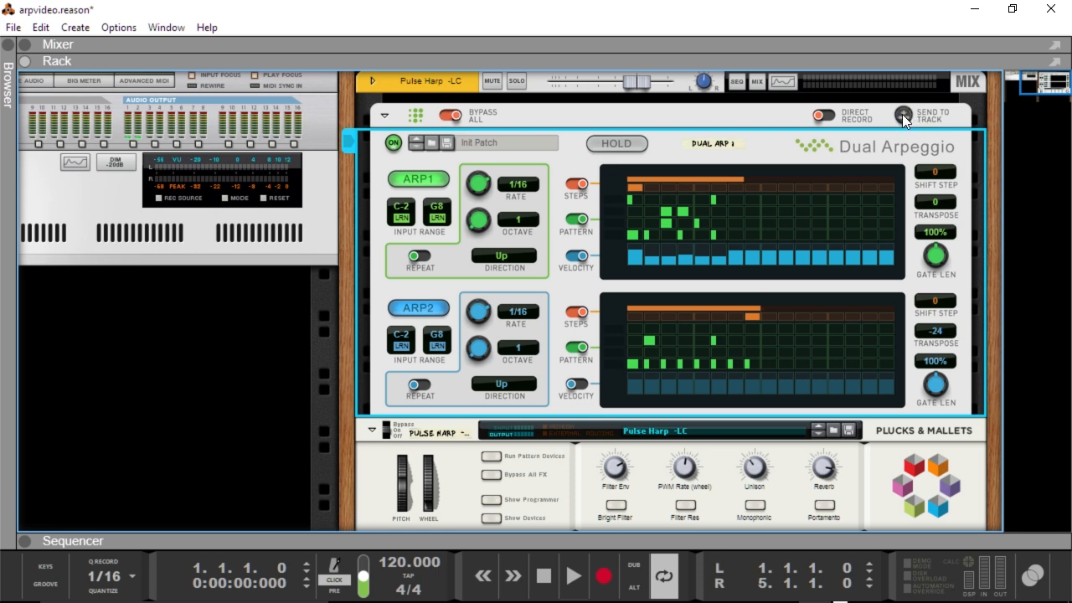
{"action": "left_click", "coordinate": [590, 538]}
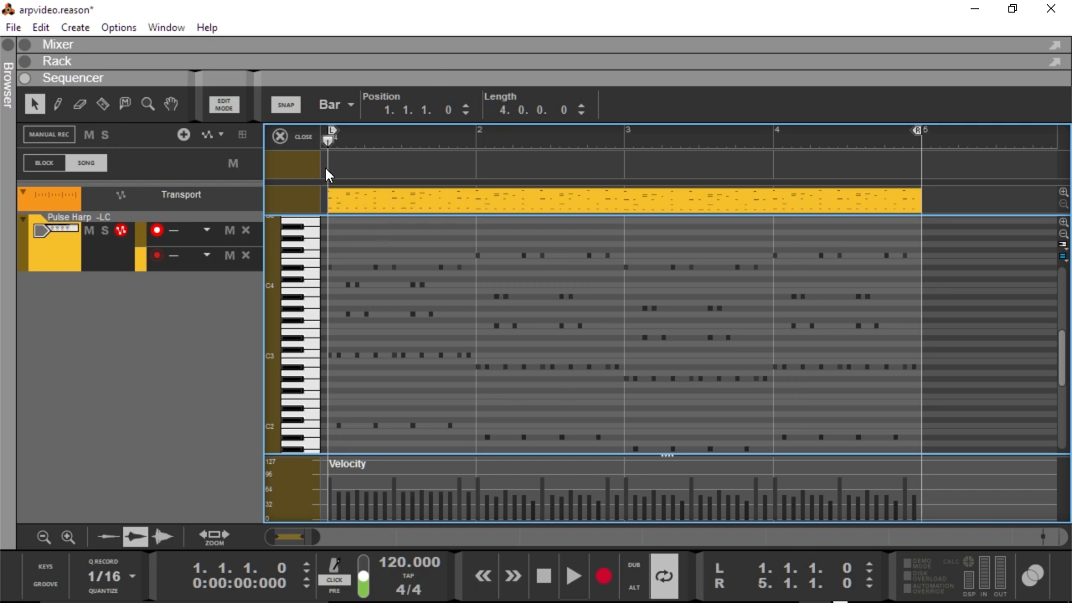
{"action": "left_click", "coordinate": [281, 137]}
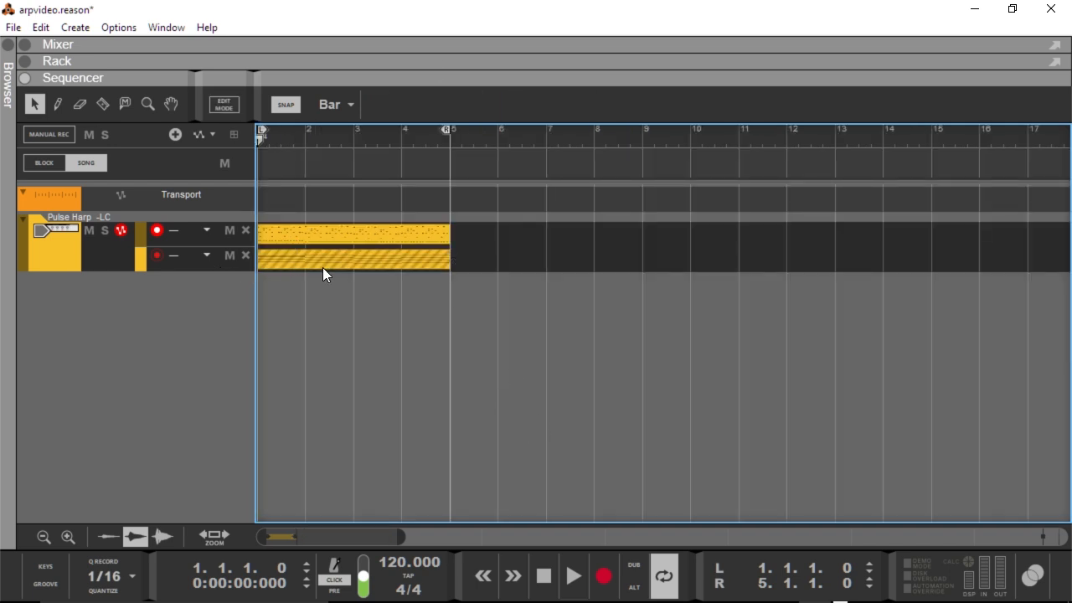
- Open the clip of arpeggiated notes, examine its notes from high to low while playing it, and stop playback
{"action": "double_click", "coordinate": [289, 235]}
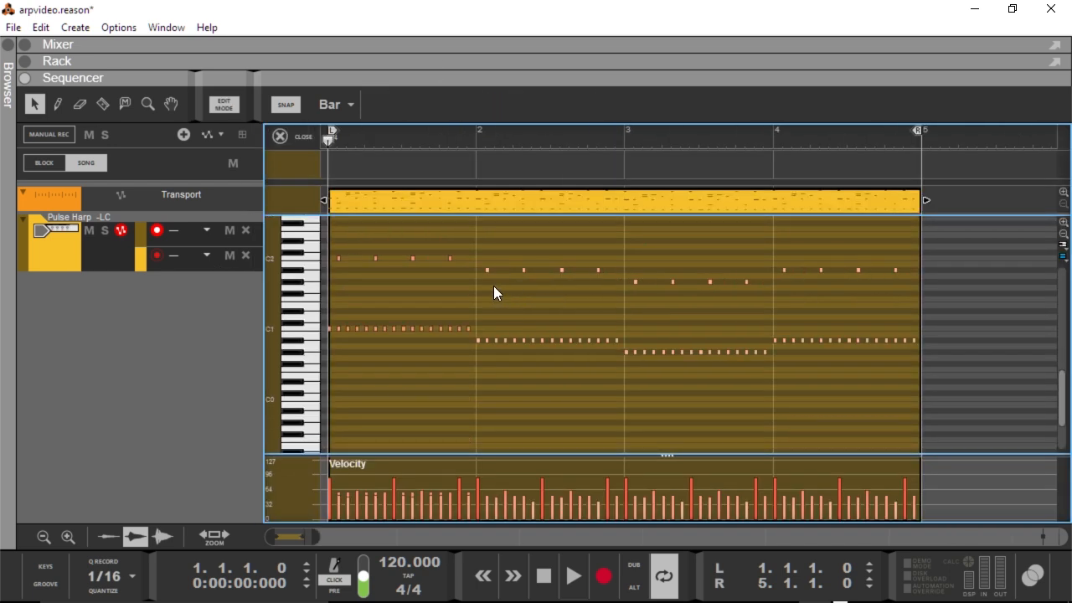
{"action": "scroll", "coordinate": [489, 269], "scroll_direction": "up", "scroll_amount": 5}
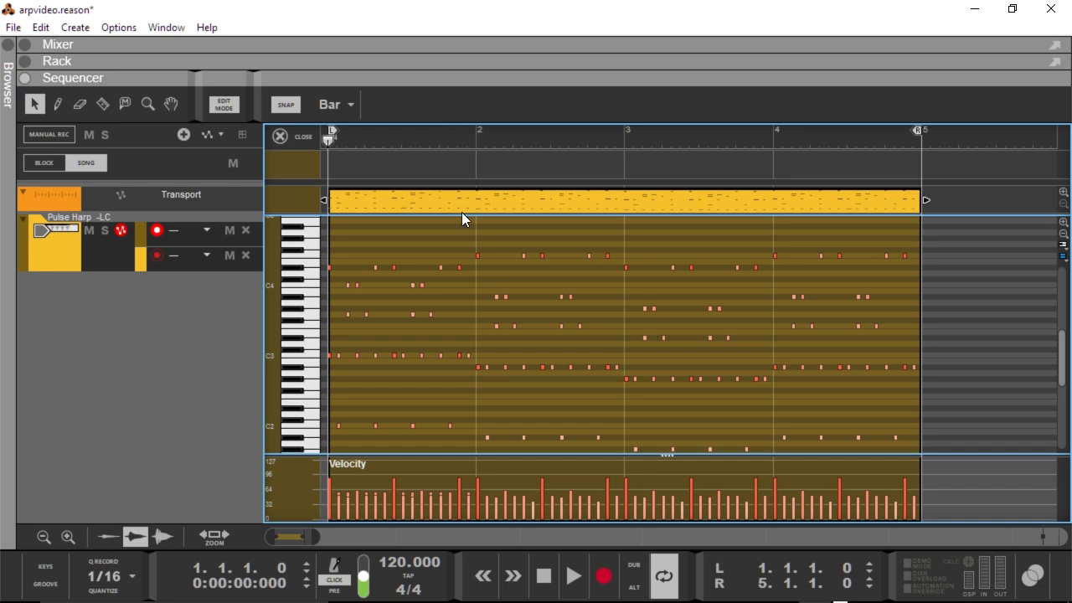
{"action": "key", "text": "space"}
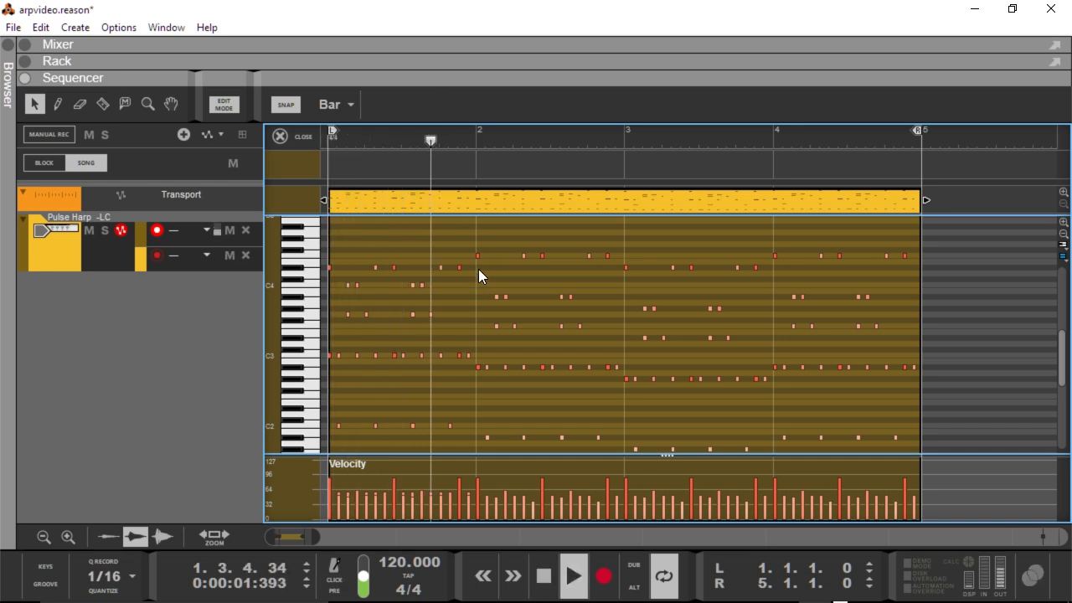
{"action": "scroll", "coordinate": [556, 296], "scroll_direction": "up", "scroll_amount": 3}
{"action": "scroll", "coordinate": [471, 322], "scroll_direction": "down", "scroll_amount": 5}
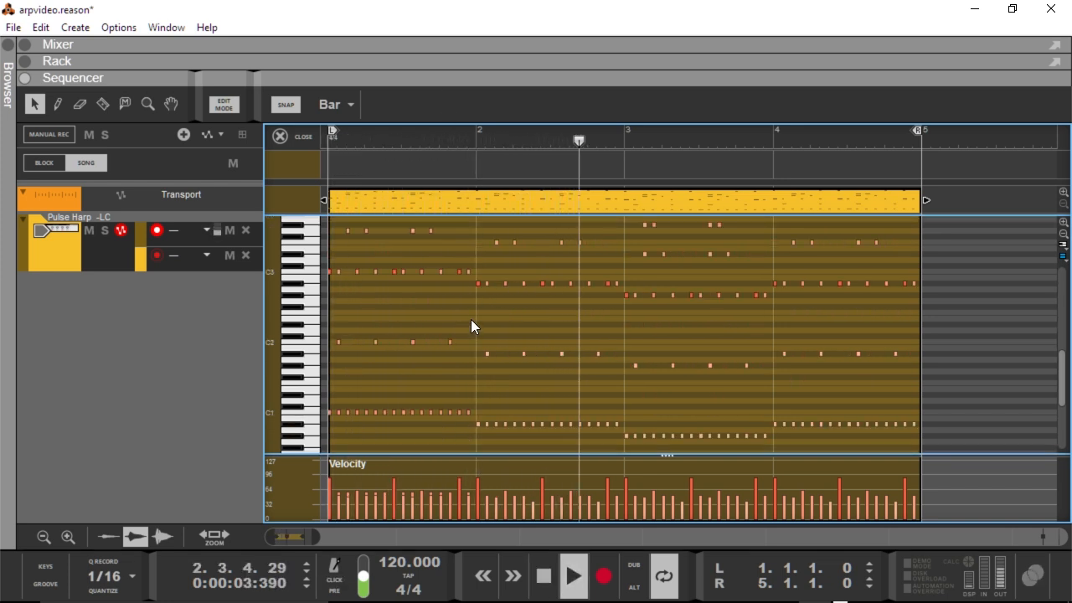
{"action": "scroll", "coordinate": [471, 320], "scroll_direction": "down", "scroll_amount": 3}
{"action": "key", "text": "space"}
- Transpose the lowest row of notes in bar 3 up to D1 and audition the change from bar 3
{"action": "left_click_drag", "start_coordinate": [624, 339], "coordinate": [772, 390]}
{"action": "key", "text": "Up"}
{"action": "key", "text": "Up"}
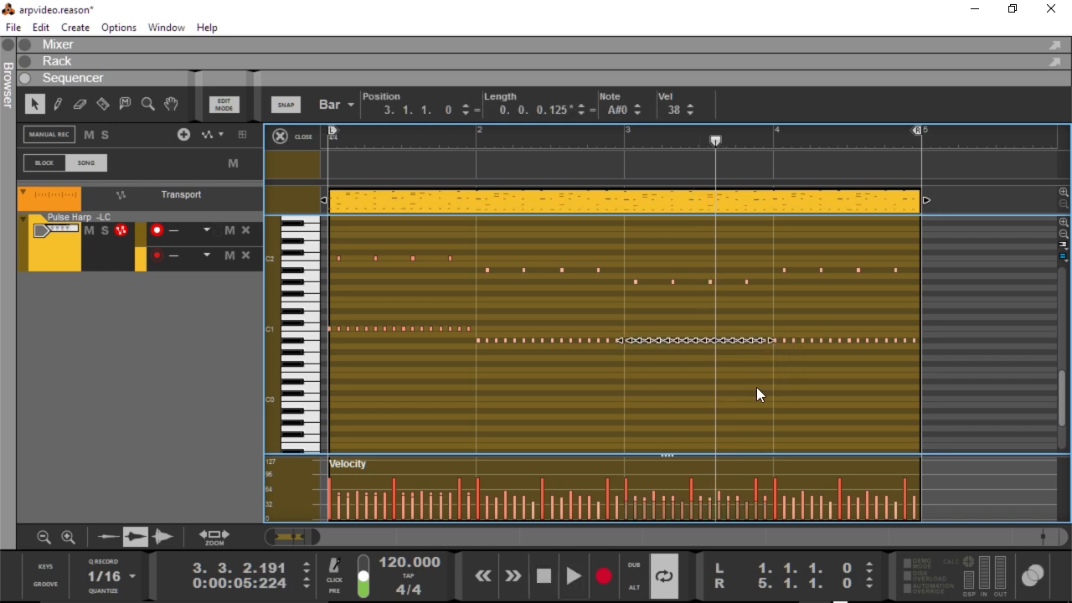
{"action": "key", "text": "Up"}
{"action": "key", "text": "Up"}
{"action": "key", "text": "Up"}
{"action": "key", "text": "Up"}
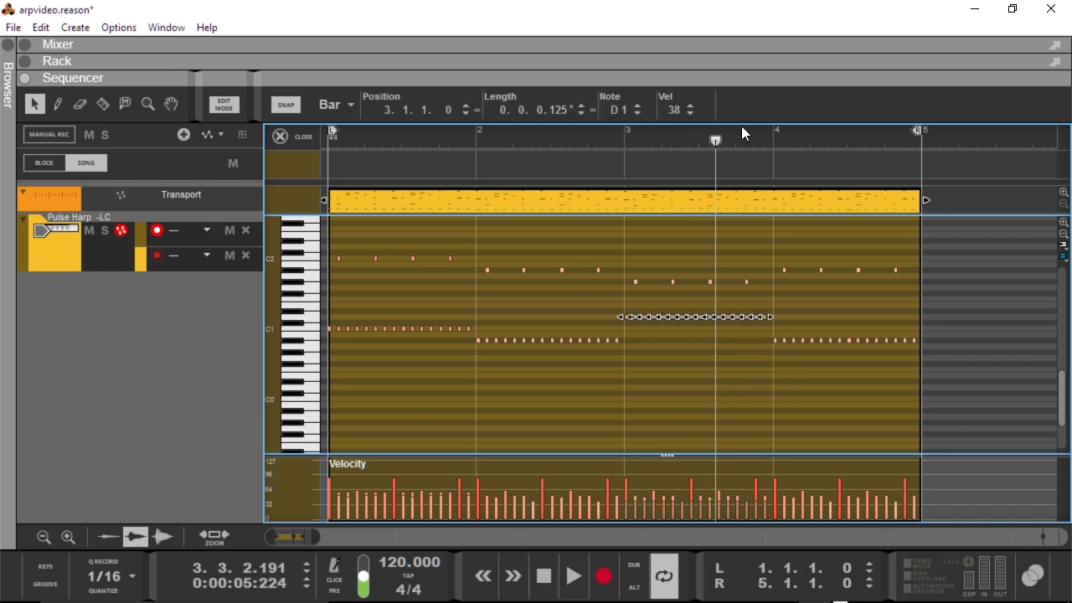
{"action": "left_click", "coordinate": [617, 137]}
{"action": "key", "text": "space"}
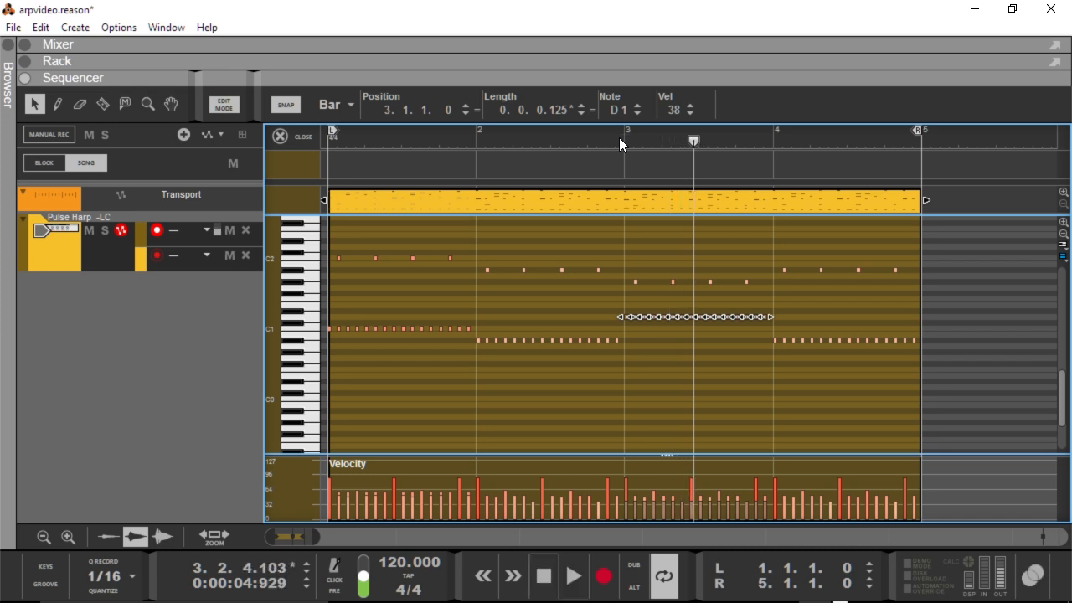
- Raise the selected bar 3 bass notes one more semitone to D#1, then play and stop to audition them
{"action": "key", "text": "Up"}
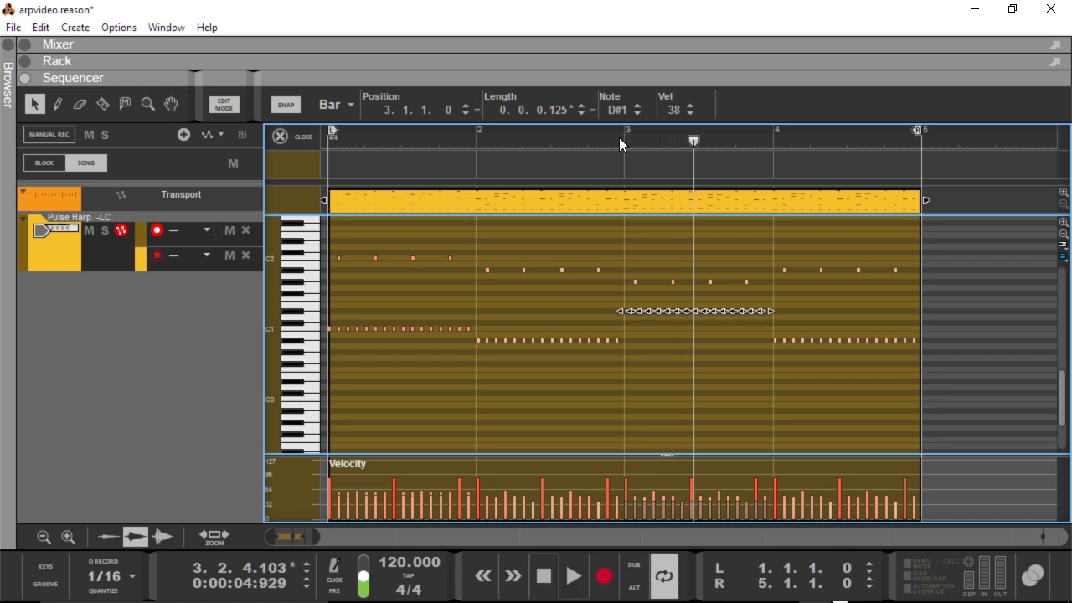
{"action": "key", "text": "space"}
{"action": "key", "text": "space"}
{"action": "left_click", "coordinate": [844, 348]}
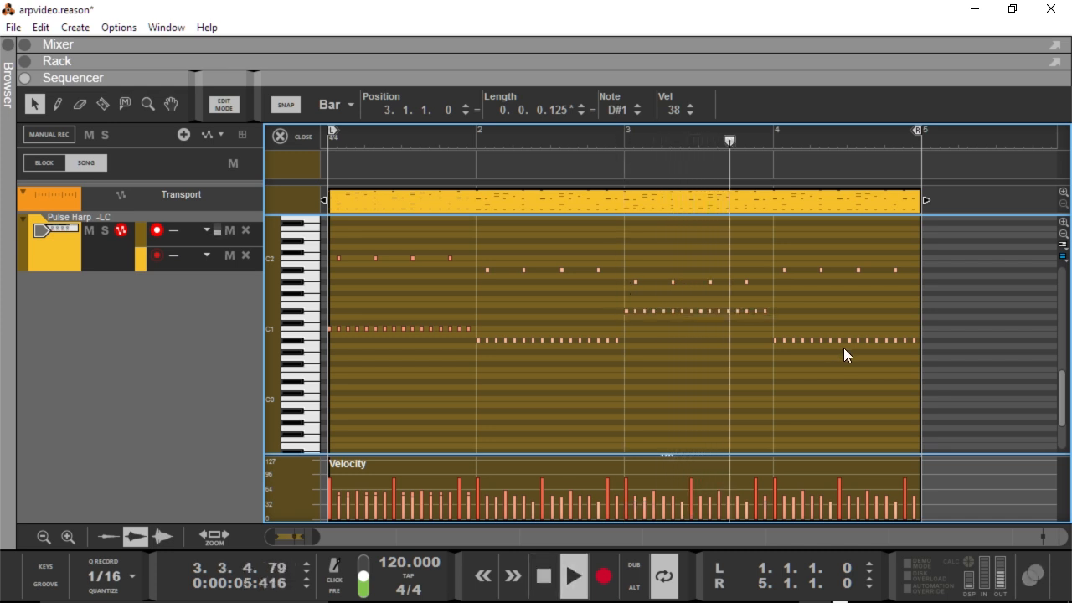
{"action": "scroll", "coordinate": [843, 348], "scroll_direction": "up", "scroll_amount": 3}
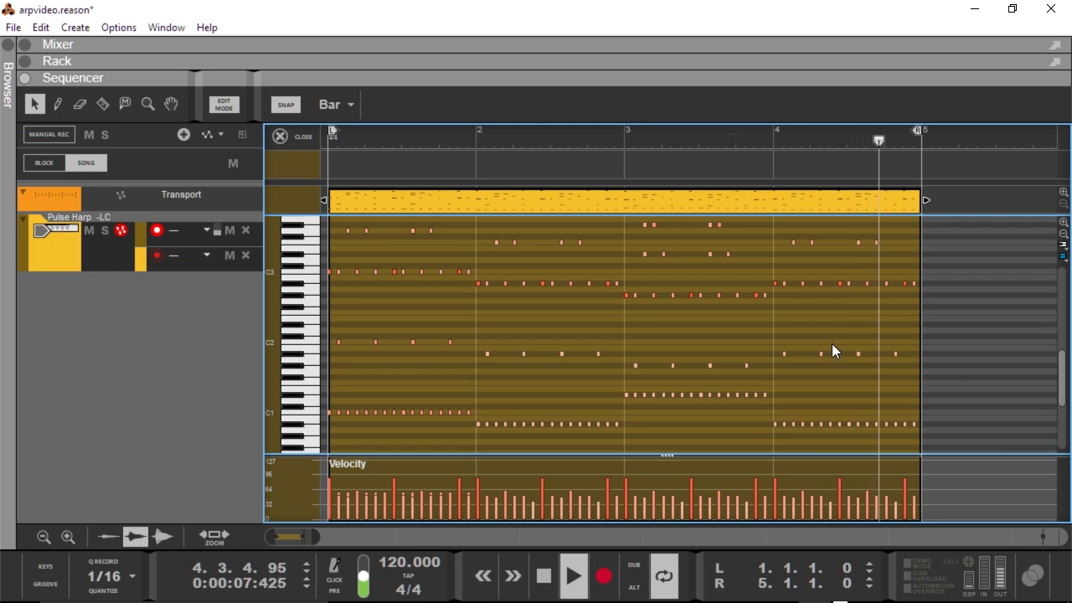
{"action": "key", "text": "space"}
{"action": "scroll", "coordinate": [804, 340], "scroll_direction": "up", "scroll_amount": 6}
{"action": "scroll", "coordinate": [719, 309], "scroll_direction": "down", "scroll_amount": 3}
{"action": "left_click_drag", "start_coordinate": [624, 297], "coordinate": [680, 351]}
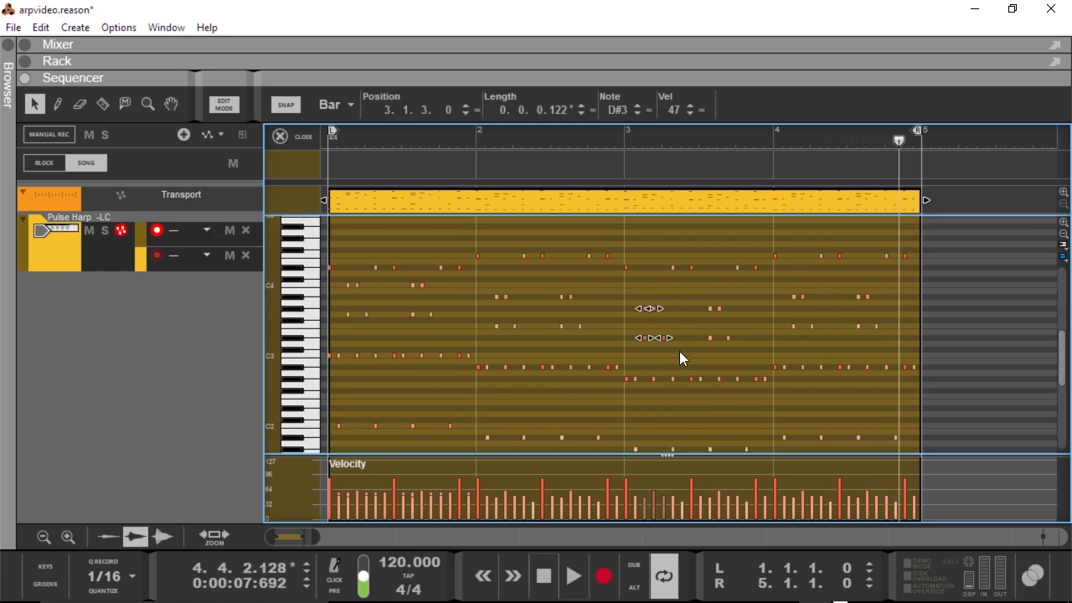
{"action": "left_click", "coordinate": [615, 304]}
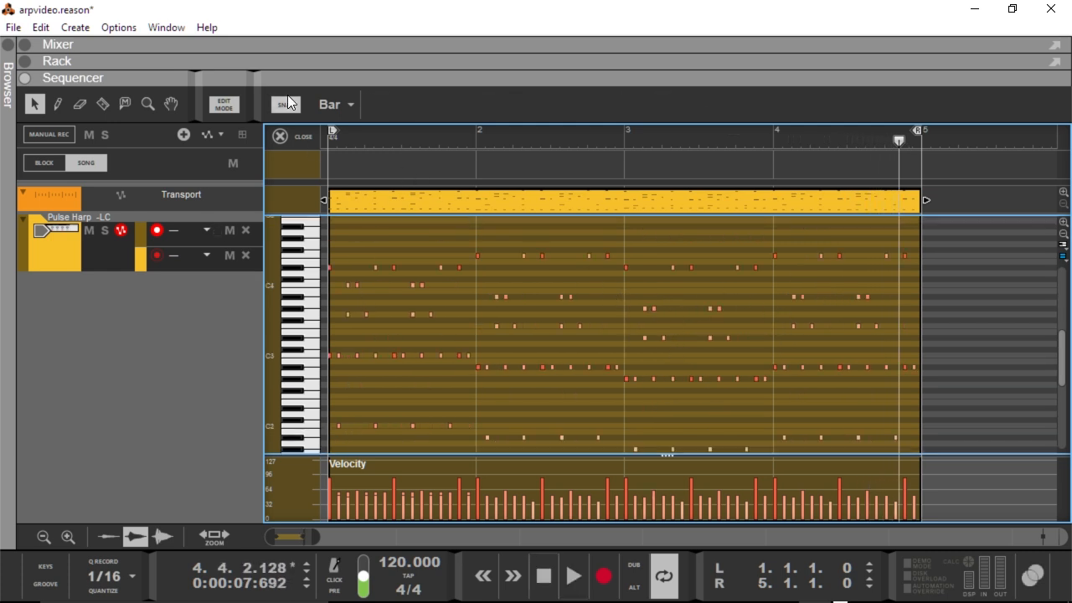
- Close the note clip and enlarge the rack to show the Pulse Harp's whole Dual Arpeggio
{"action": "left_click", "coordinate": [281, 136]}
{"action": "left_click_drag", "start_coordinate": [505, 80], "coordinate": [582, 438]}
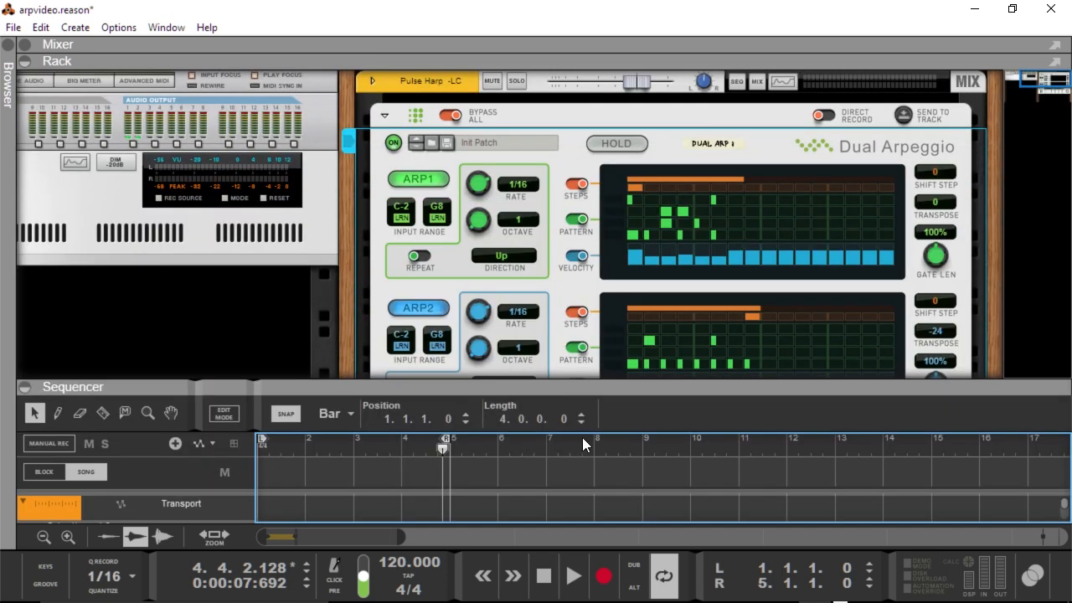
{"action": "left_click_drag", "start_coordinate": [612, 396], "coordinate": [612, 543]}
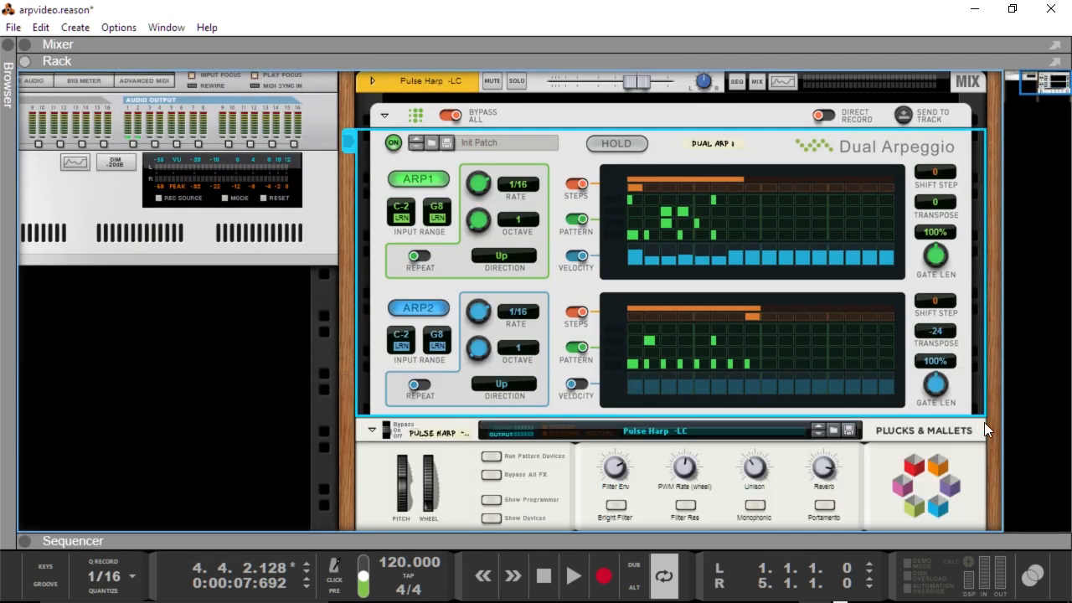
{"action": "left_click_drag", "start_coordinate": [998, 321], "coordinate": [1002, 384]}
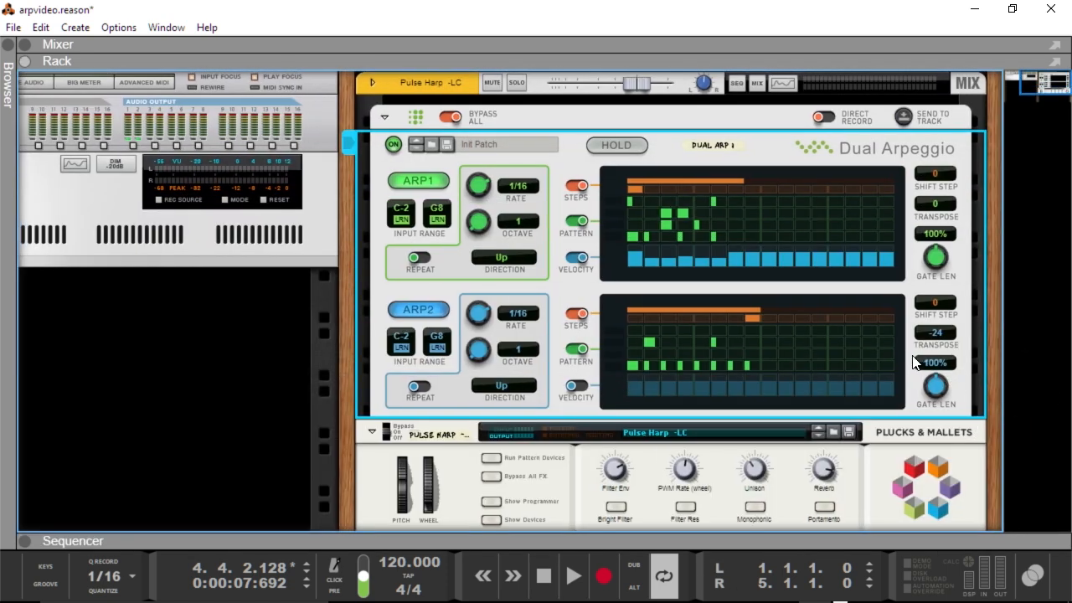